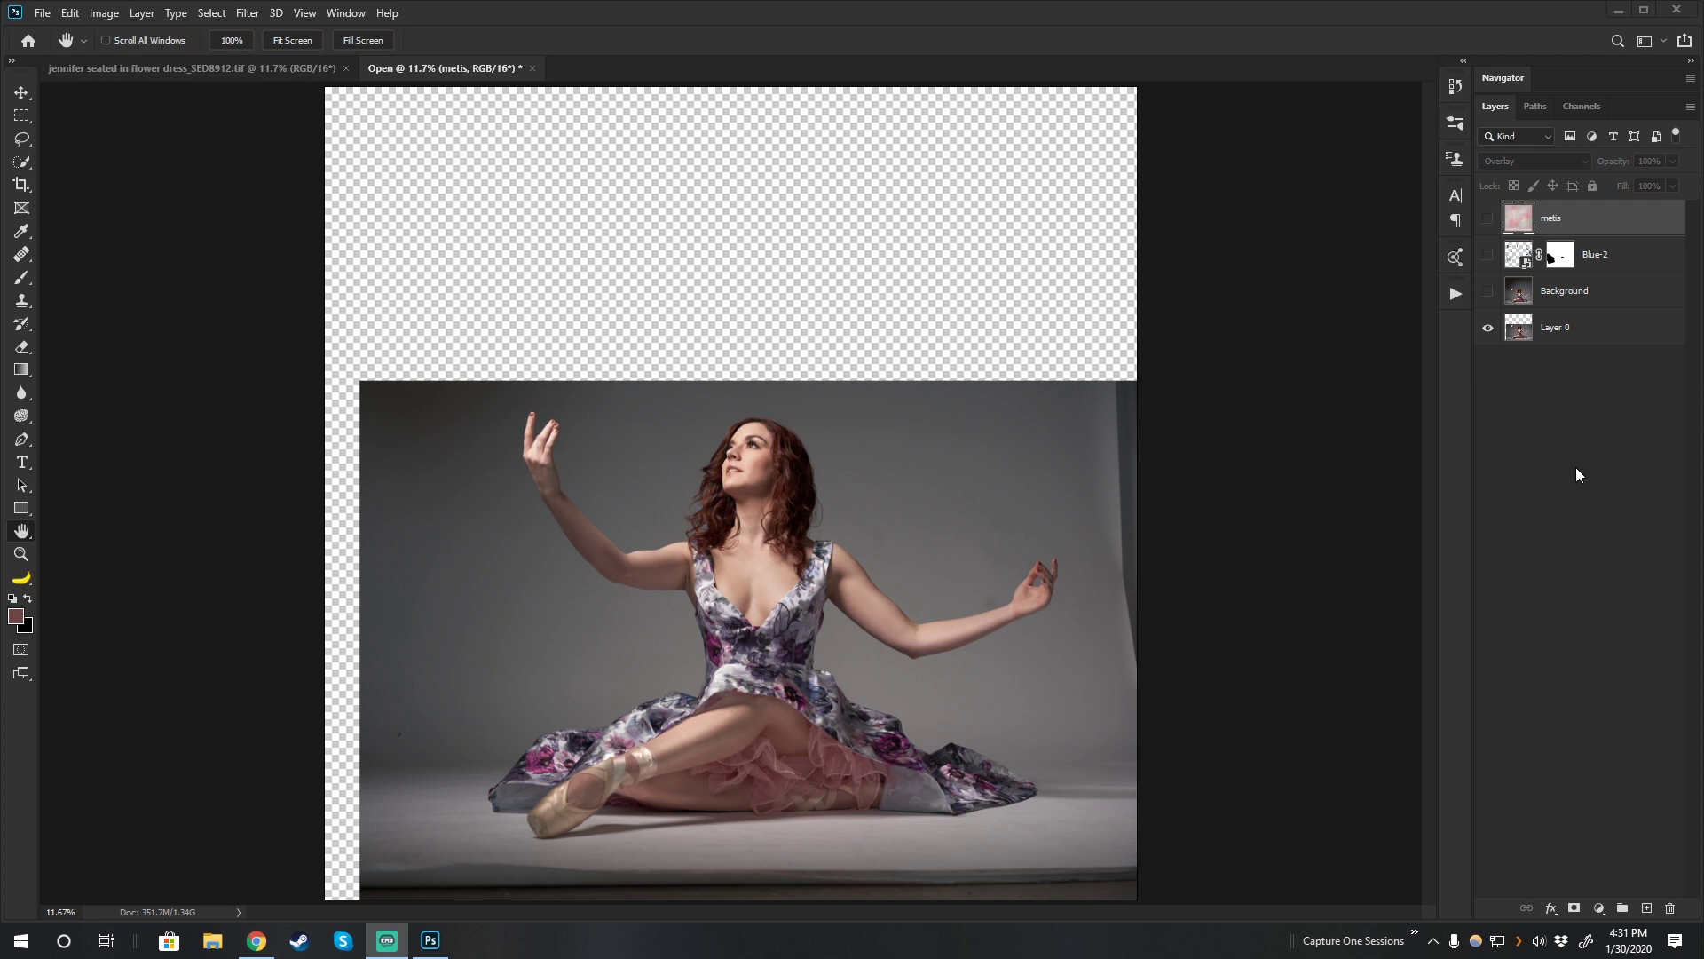
Toggle the Background photo on, off and on to compare, then show the Blue 2 butterflies layer.
key("alt+bracketleft")
key("alt+bracketleft")
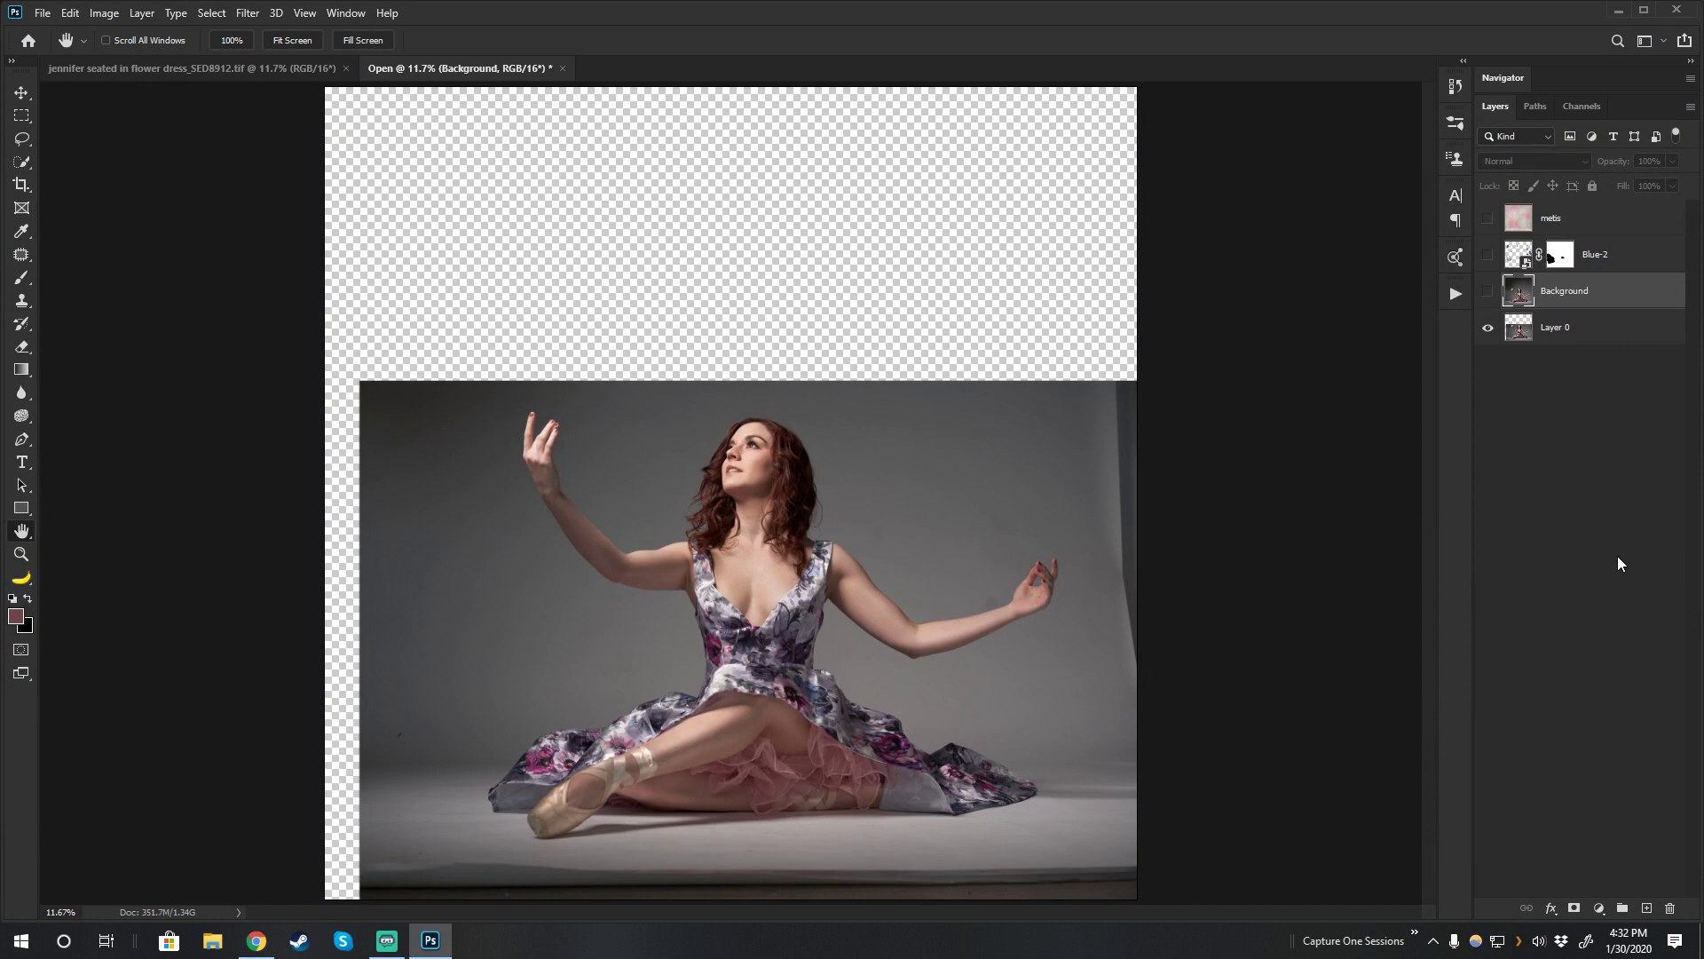
left_click(1488, 291)
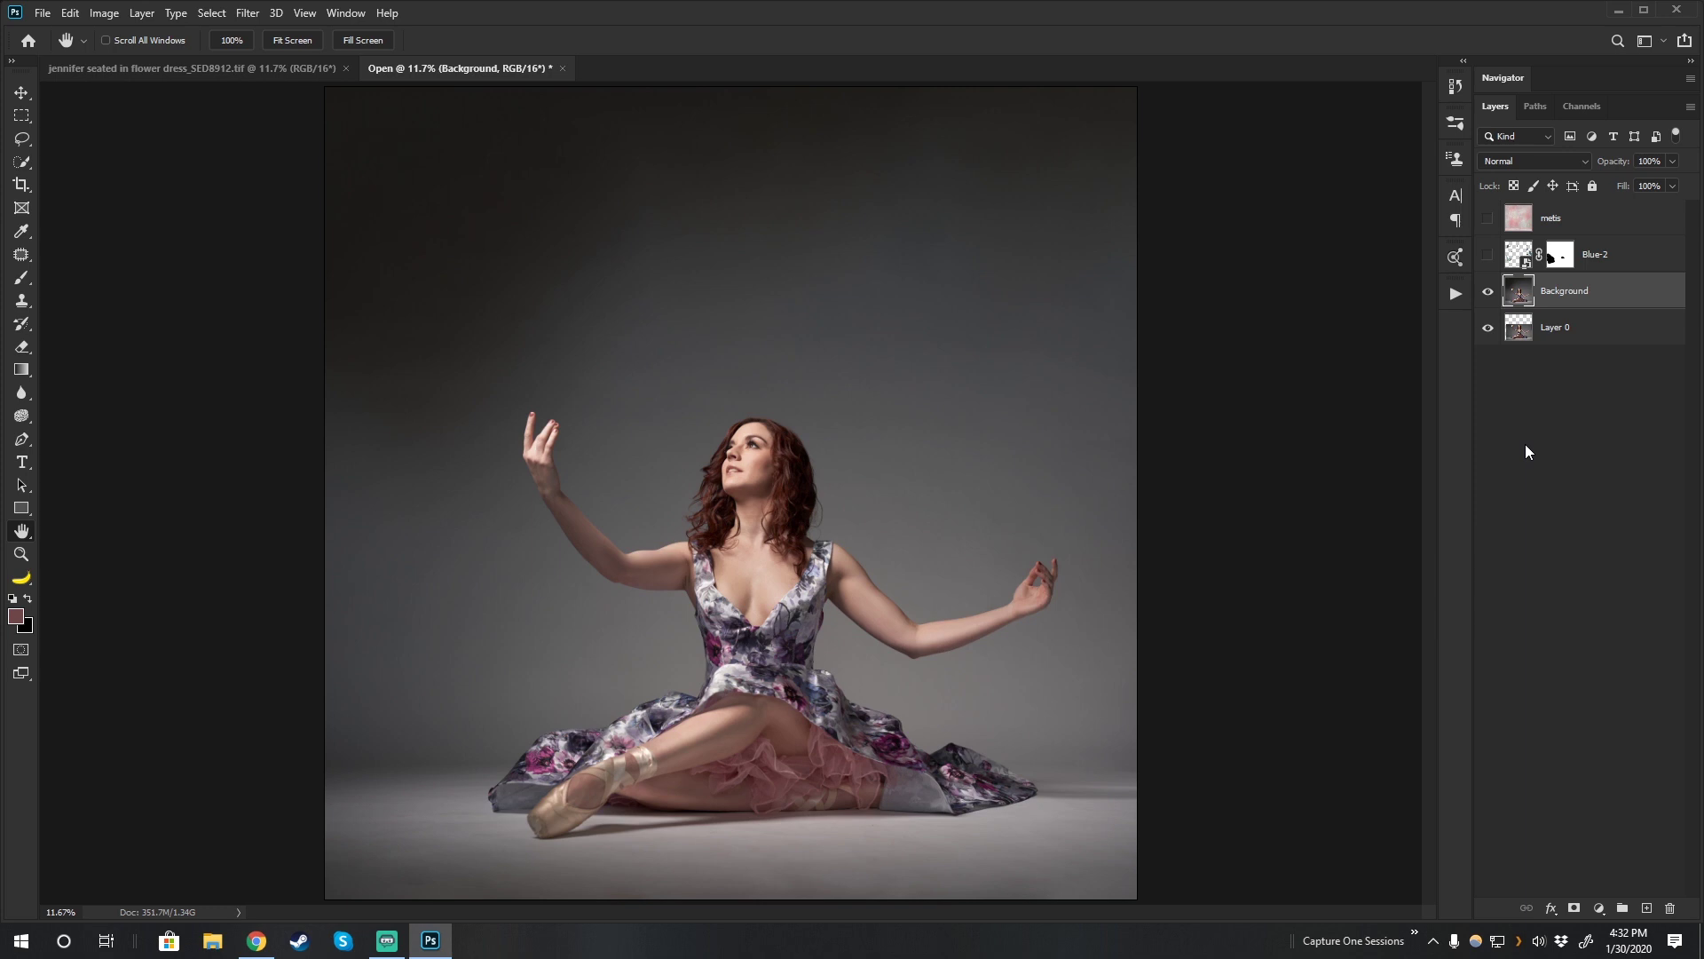
left_click(1487, 291)
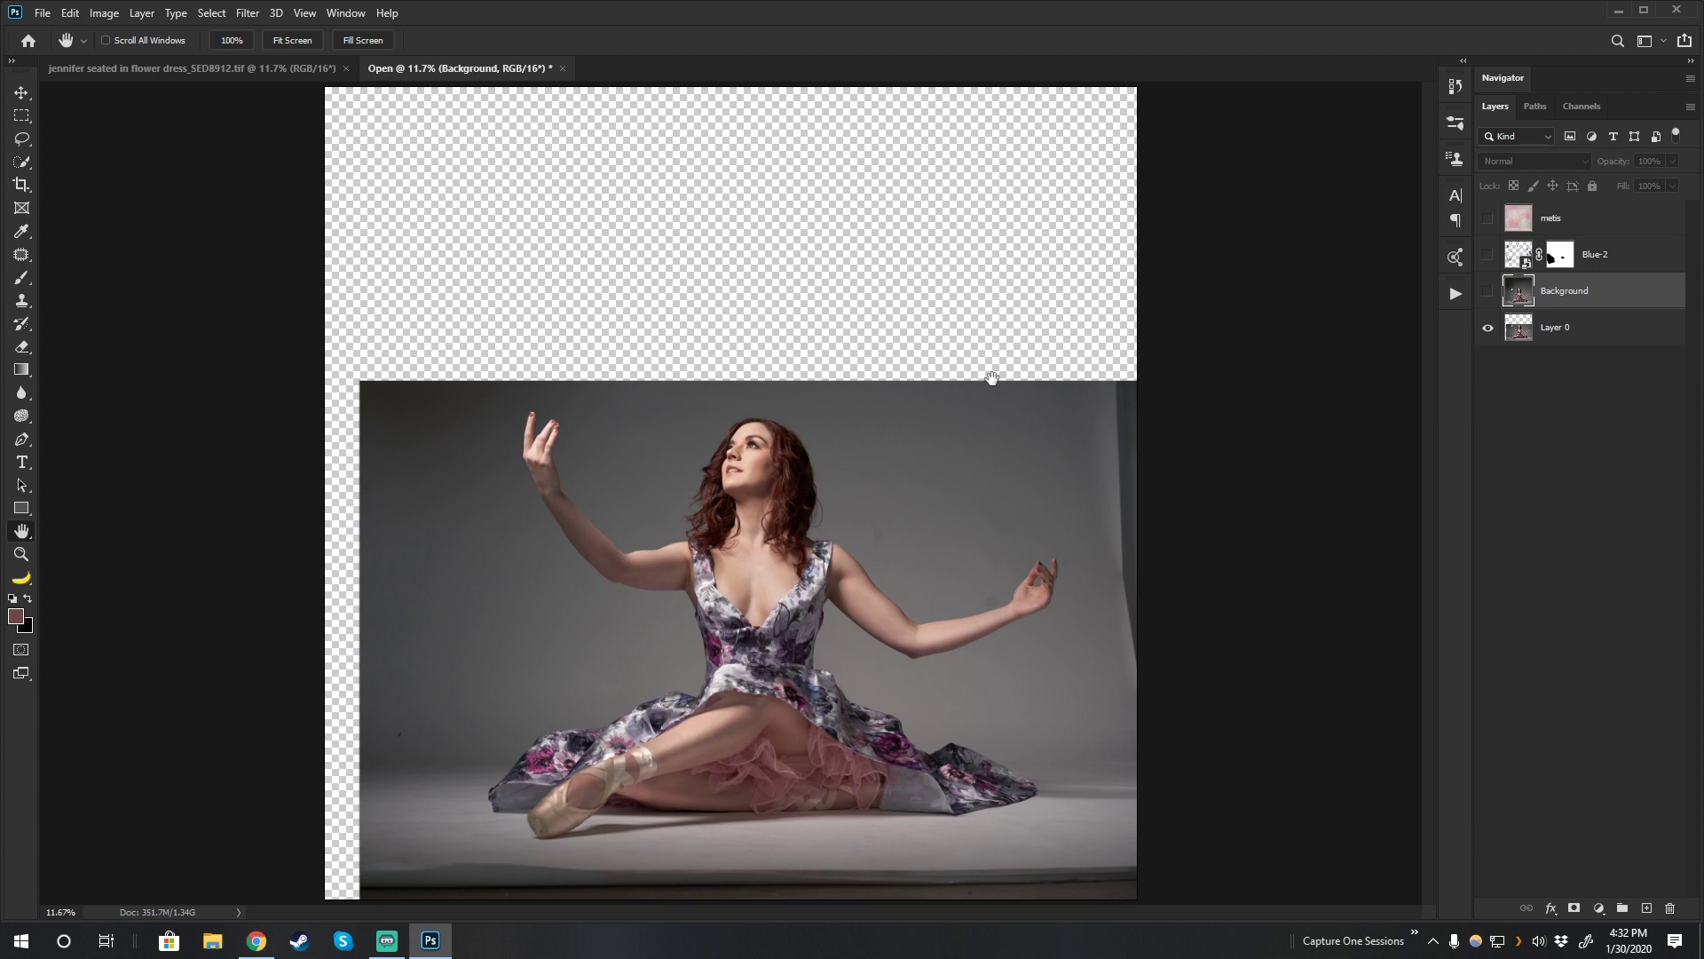
left_click(1488, 292)
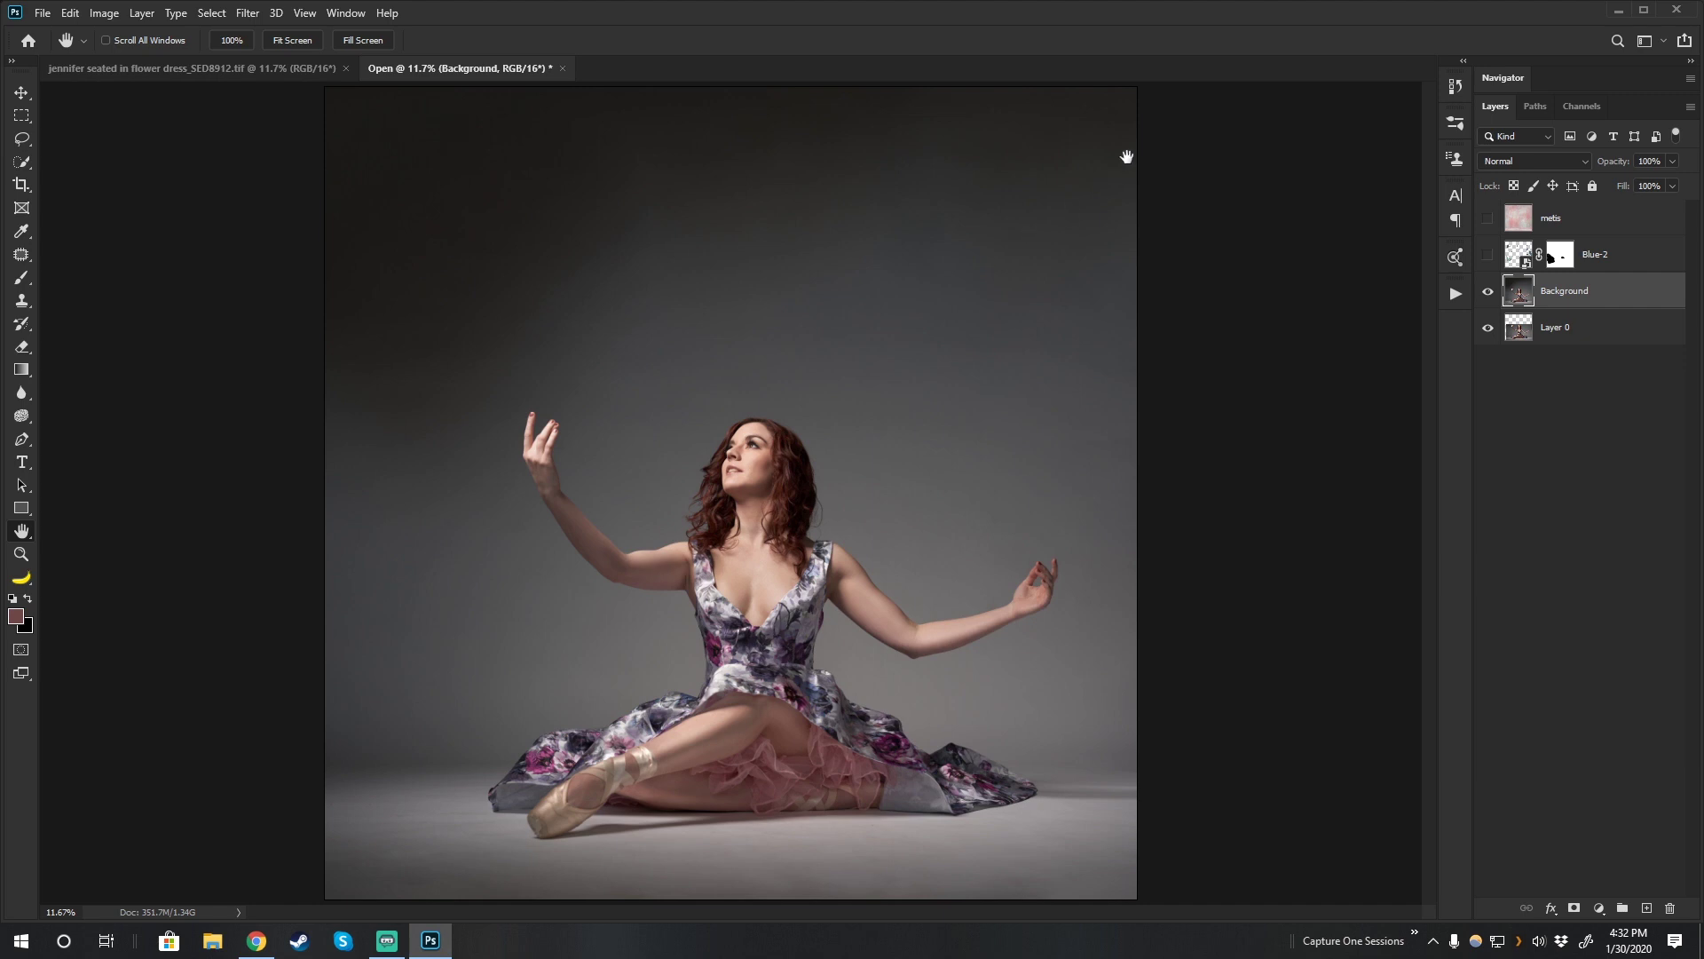
left_click(1486, 256)
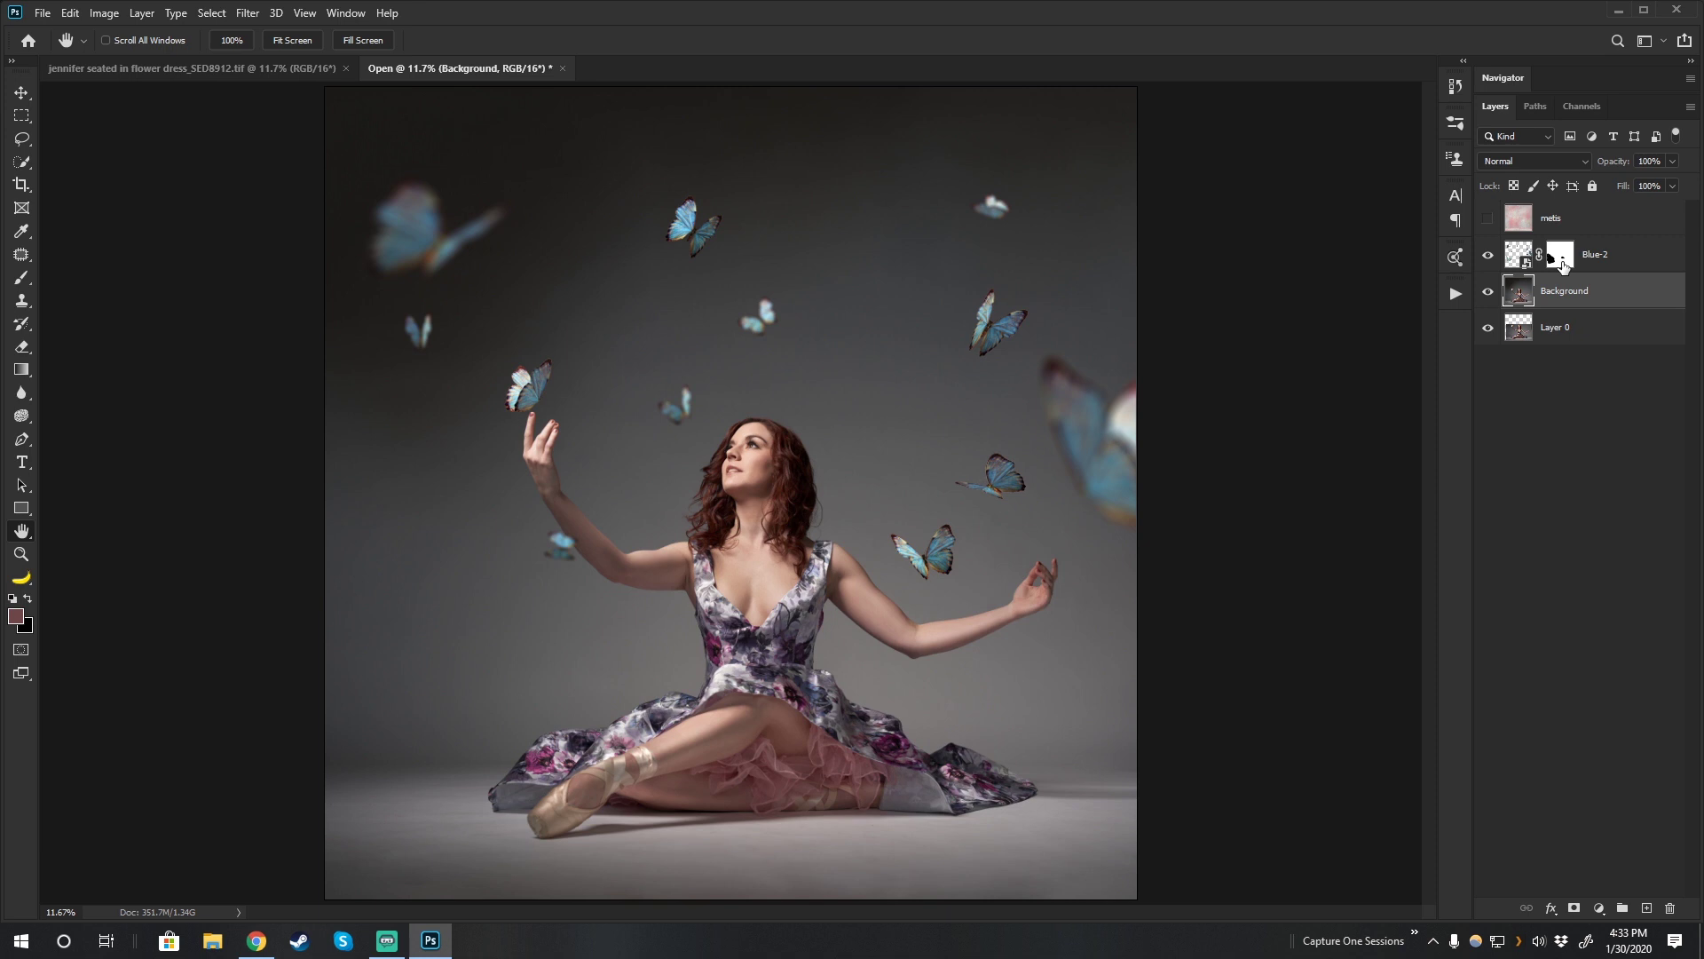
View the Blue-2 layer mask on its own, then toggle the mask off and on to compare.
left_click(1564, 267, "alt")
left_click(1563, 266, "alt")
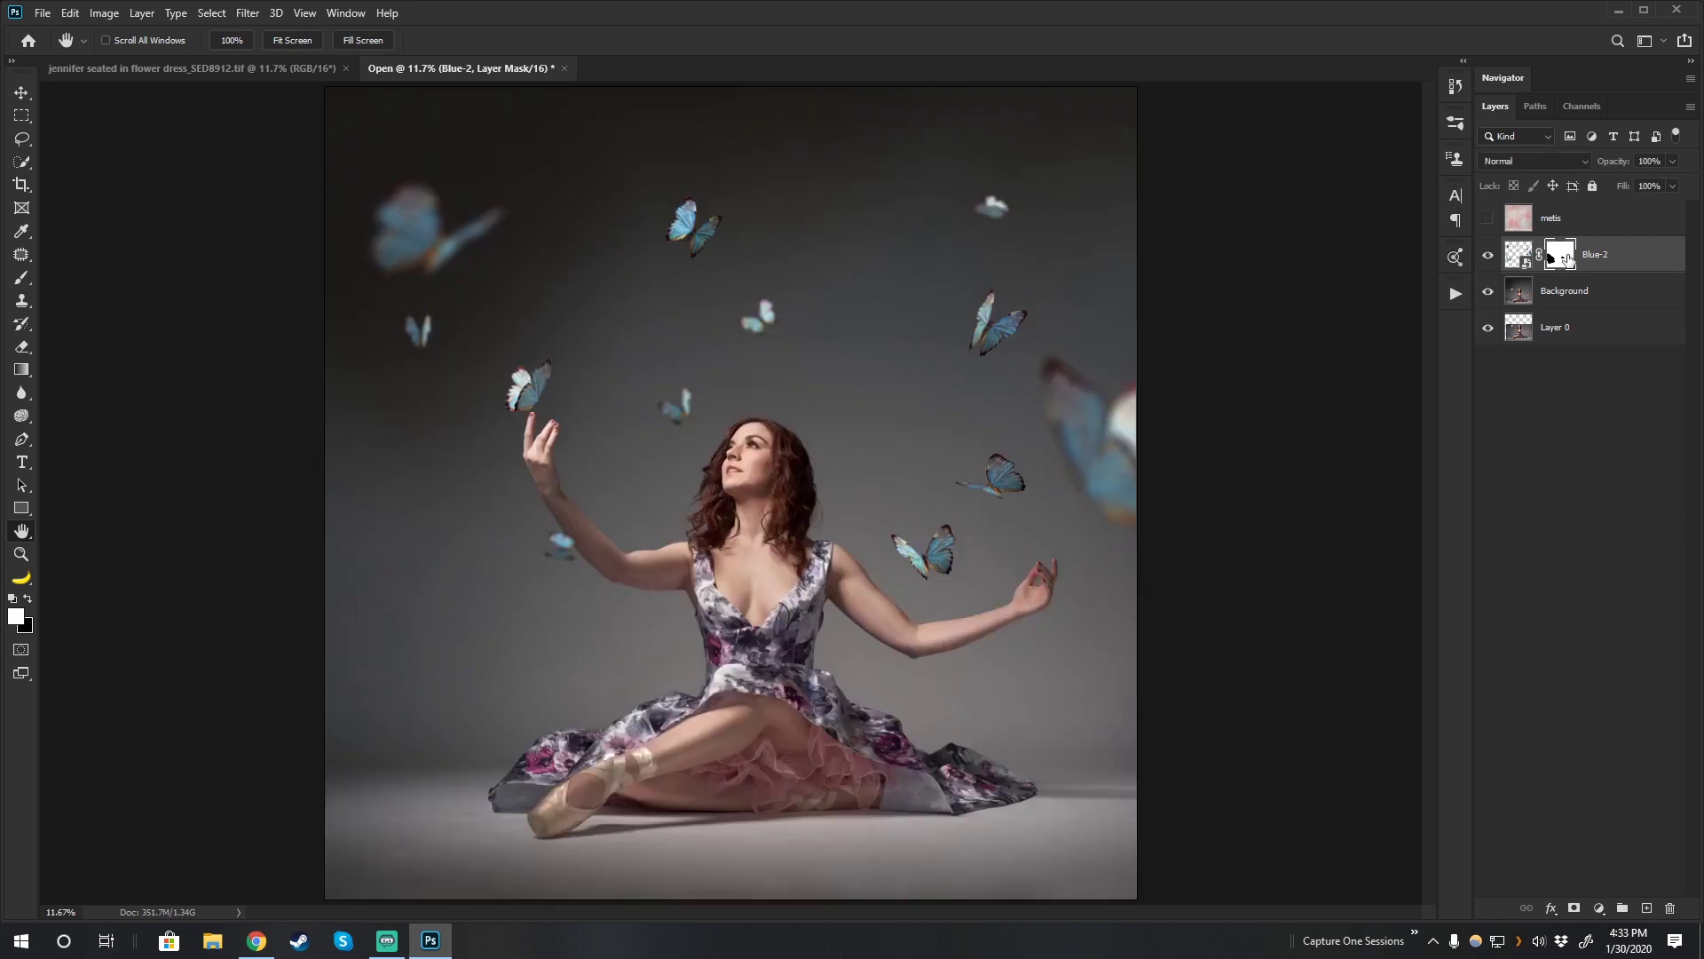
left_click(1564, 260, "shift")
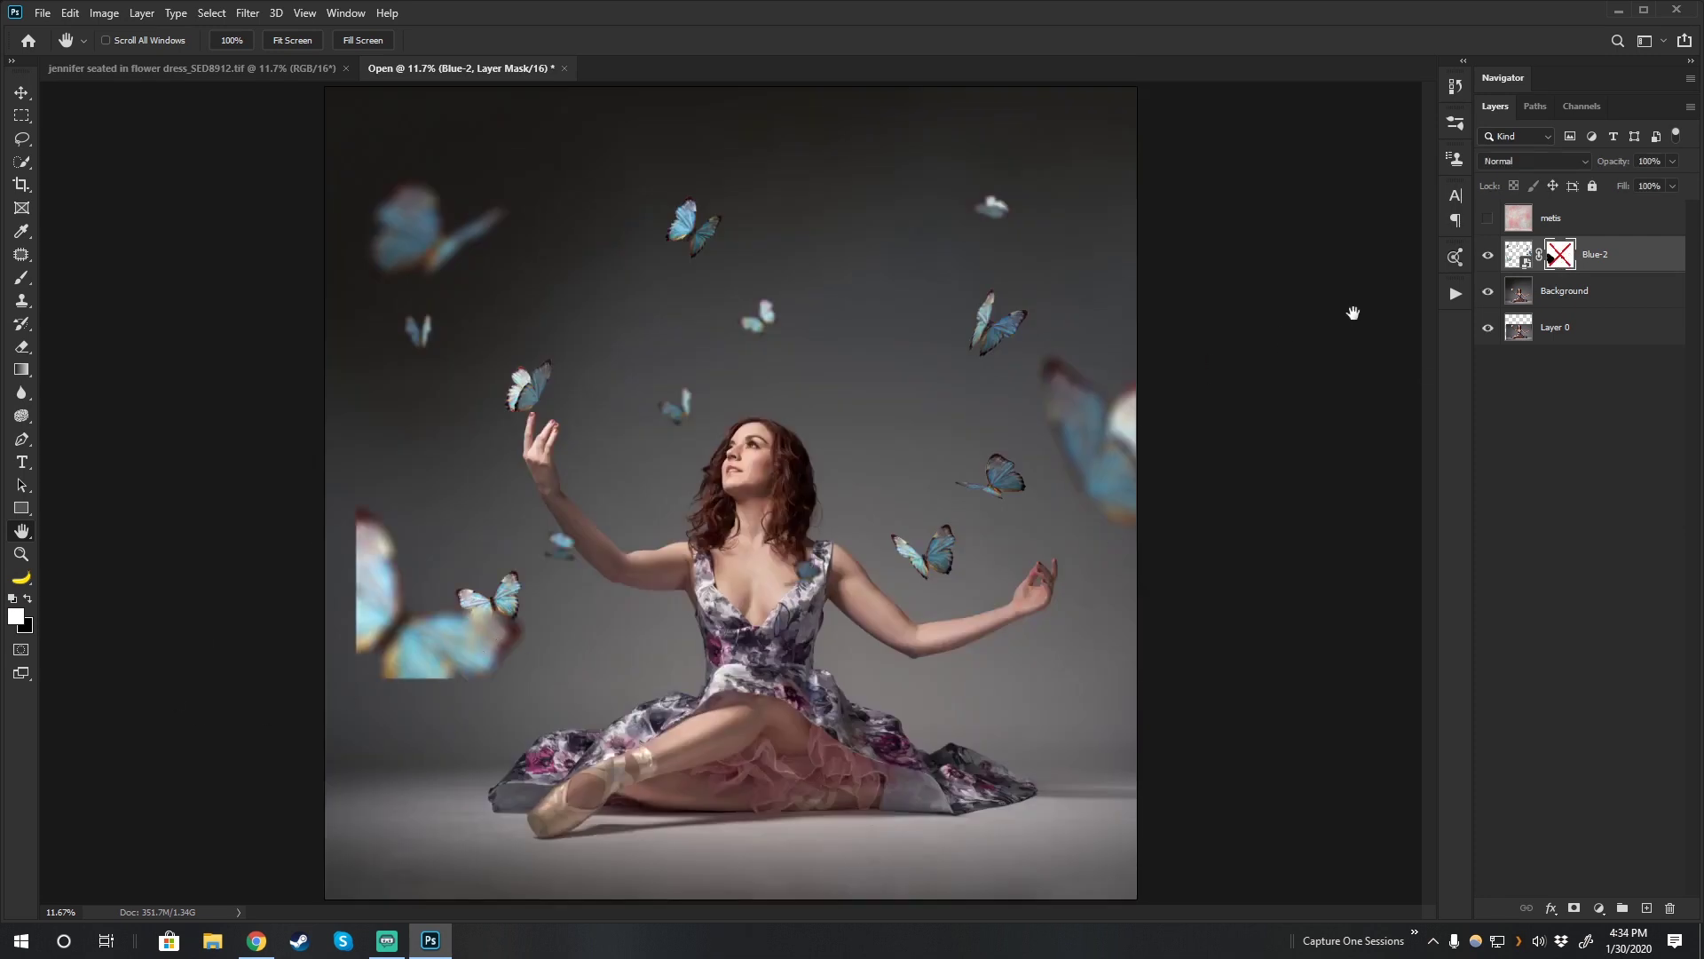
left_click(1560, 255, "shift")
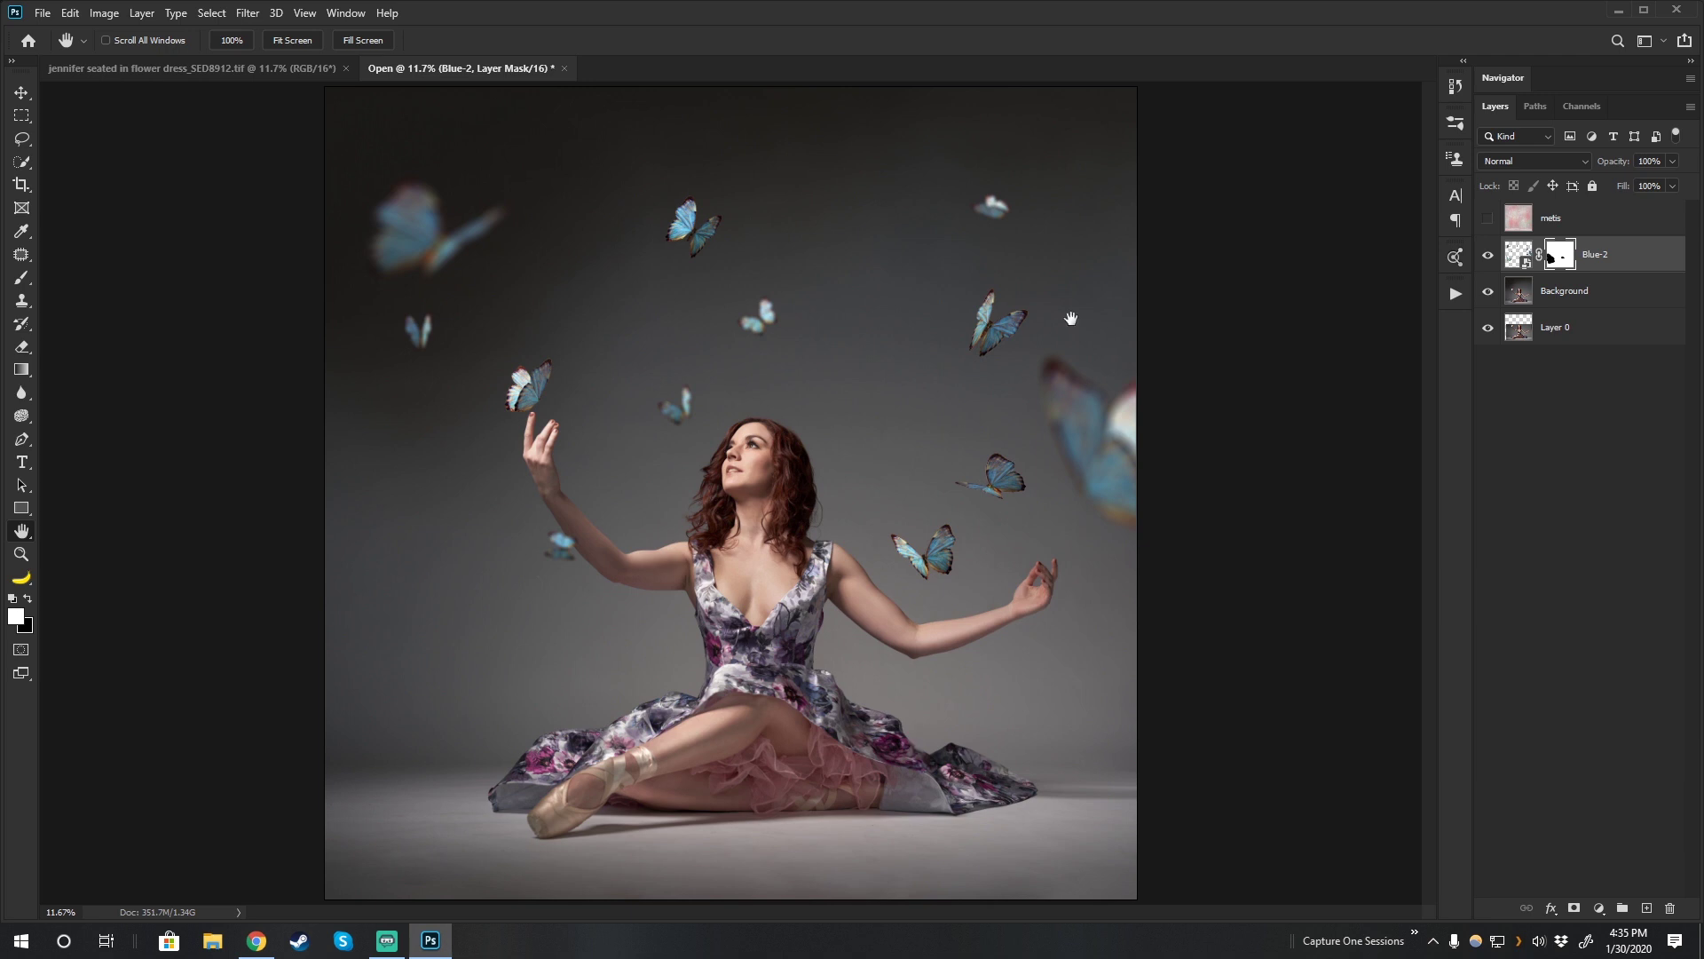
Paint black with a ~233 px brush over the blurred butterfly beside the raised arm.
key("b")
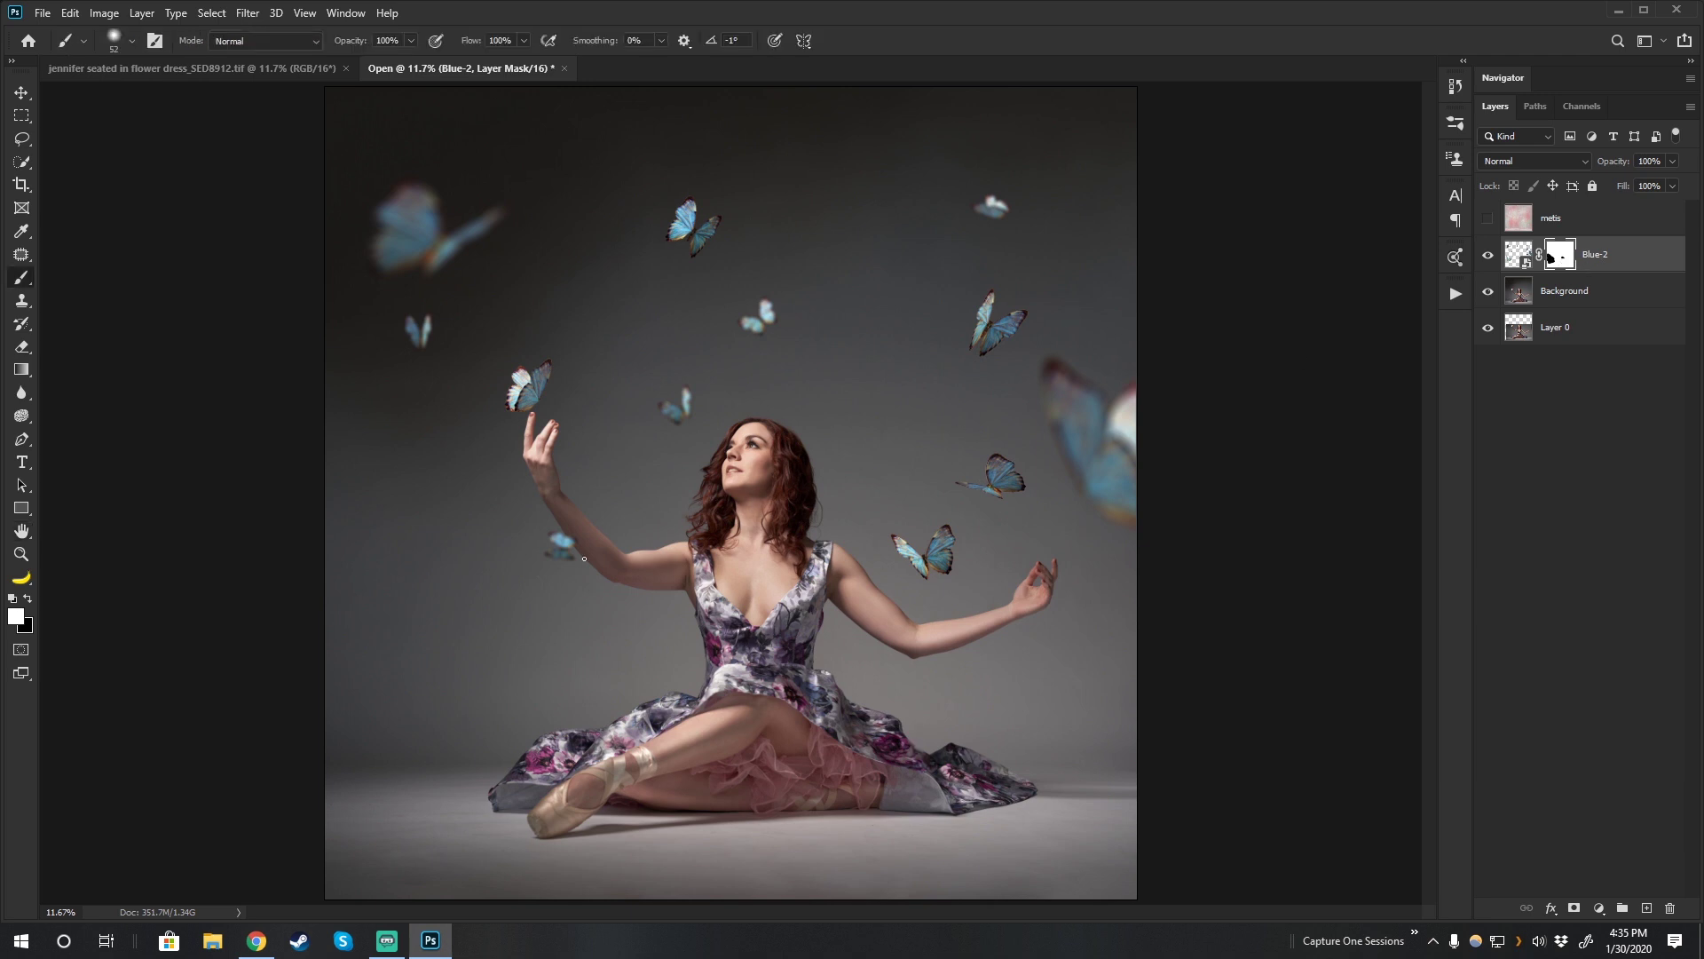
scroll(551, 558, "up", 8)
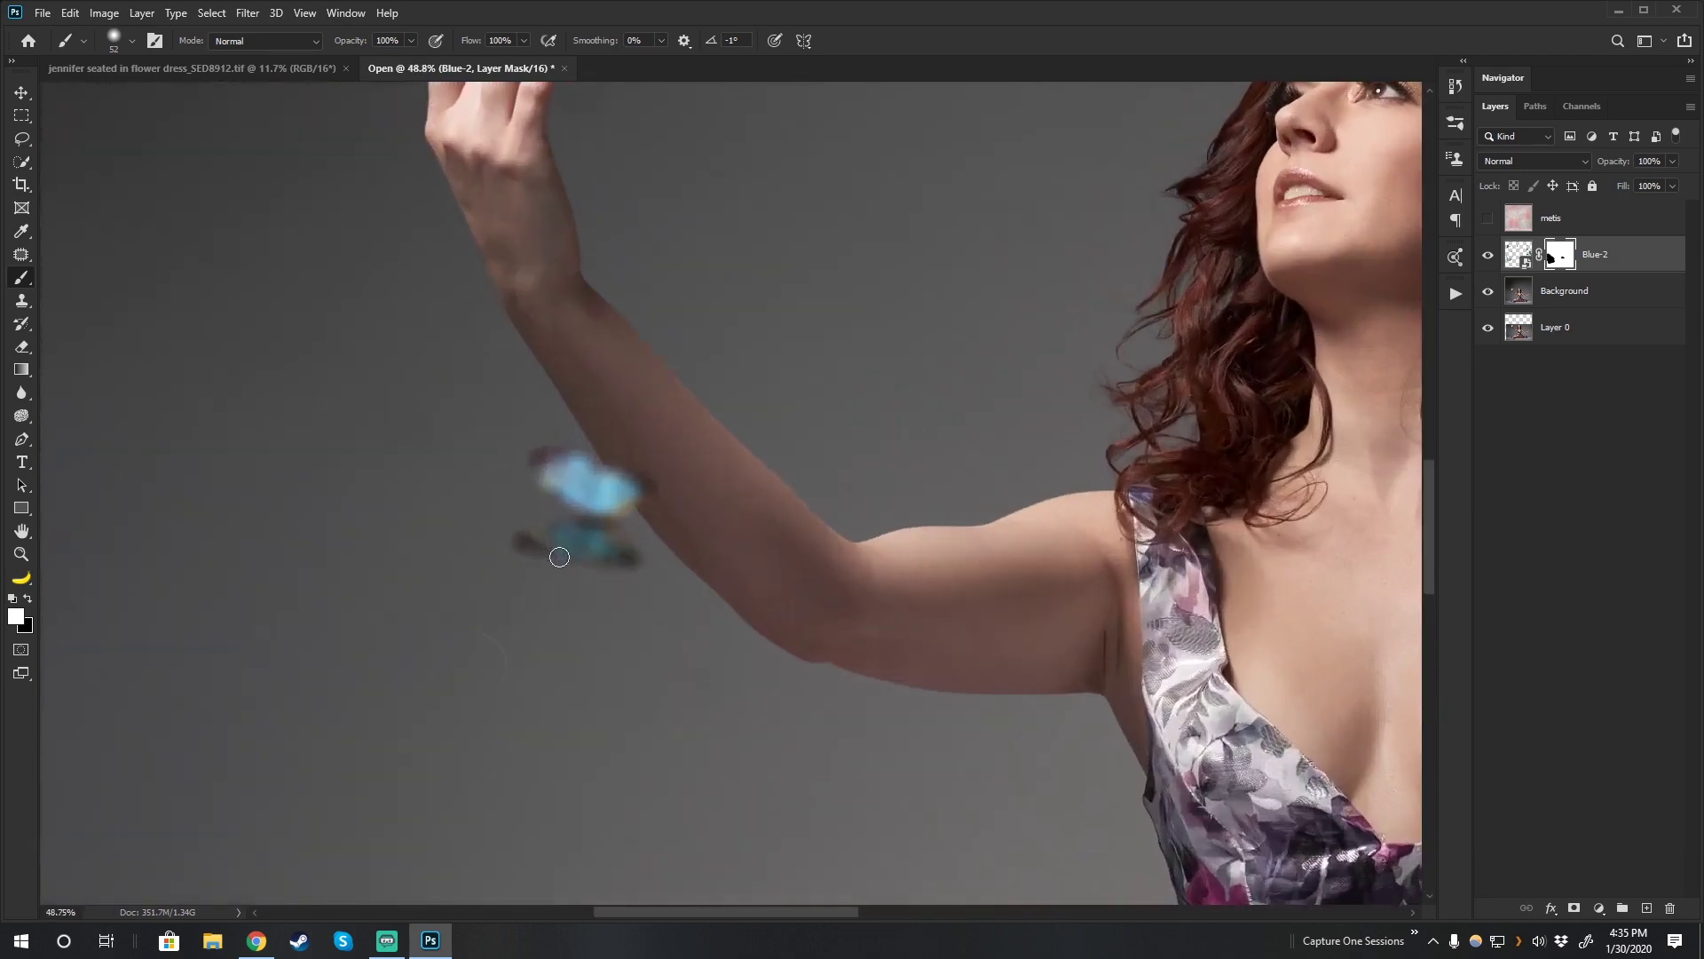
left_click_drag(541, 552, 533, 689)
key("x")
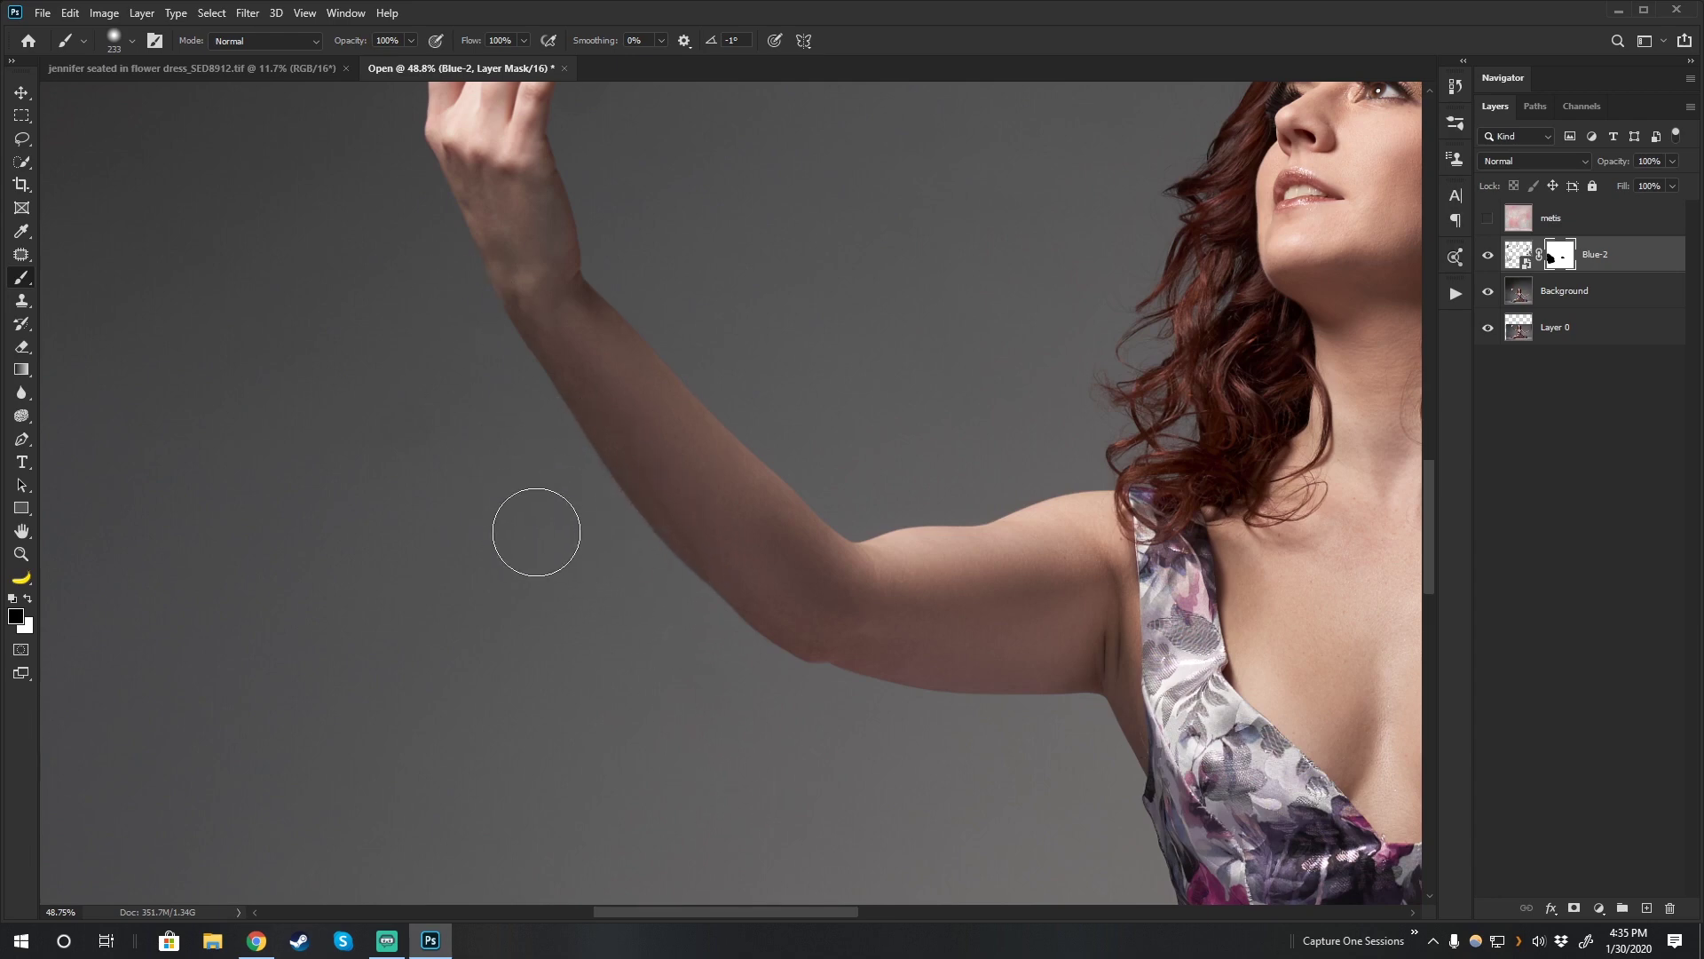
scroll(714, 537, "down", 2)
scroll(714, 537, "down", 4)
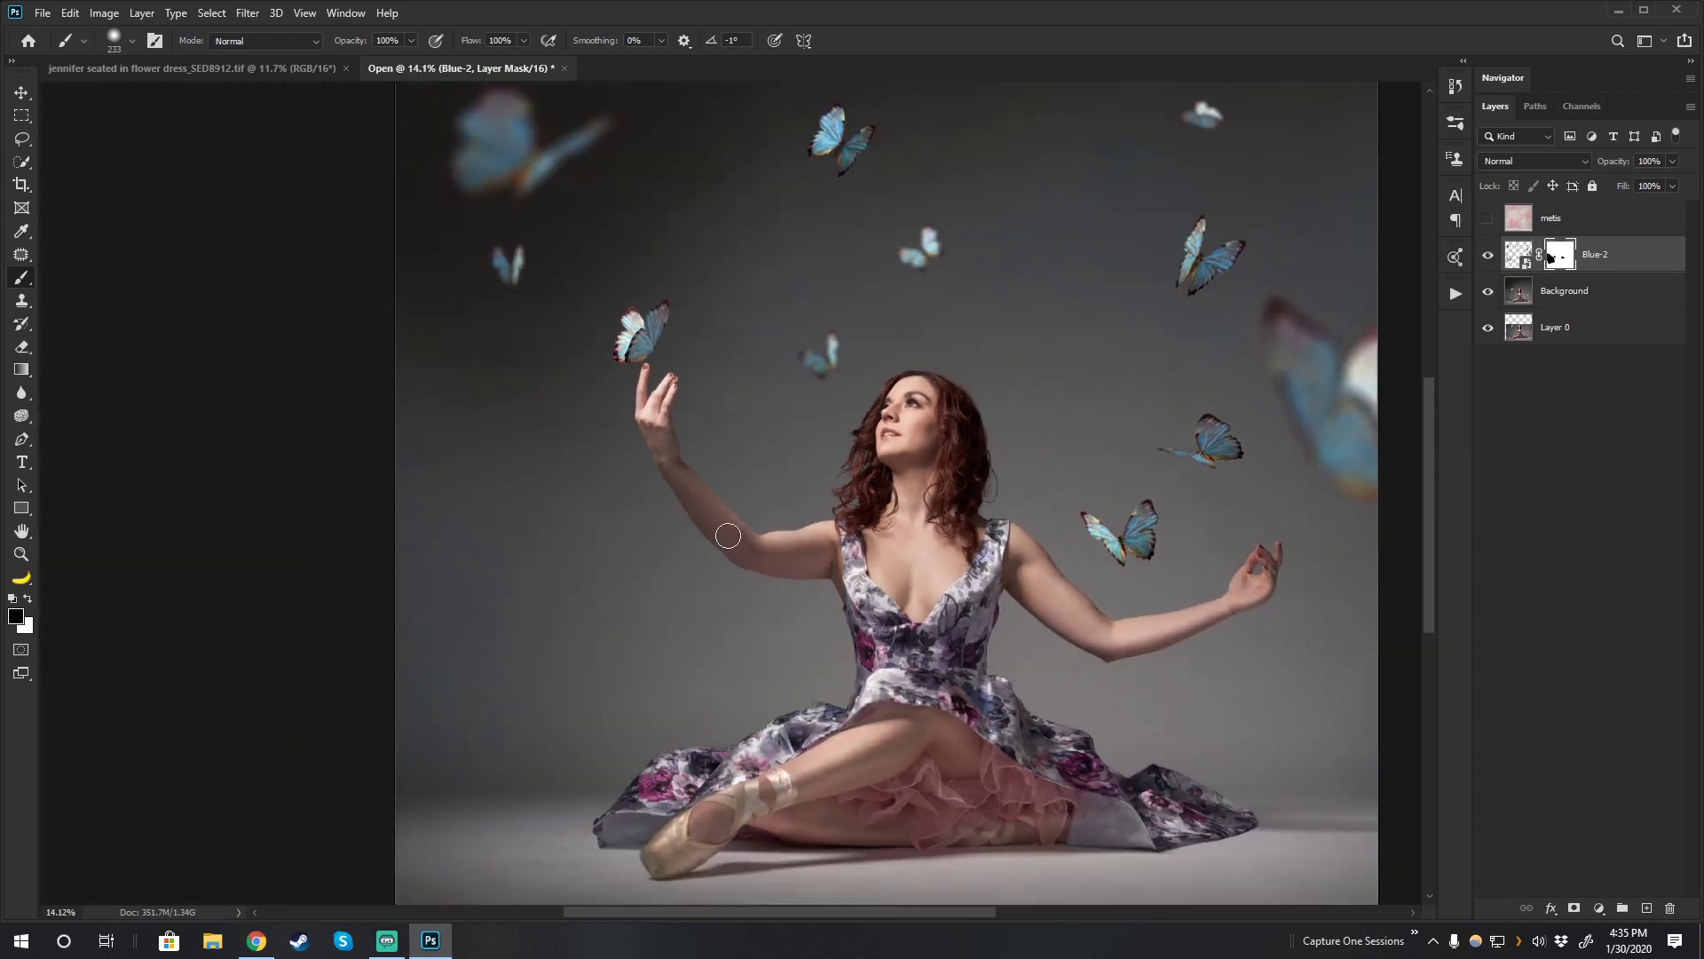
left_click(23, 533)
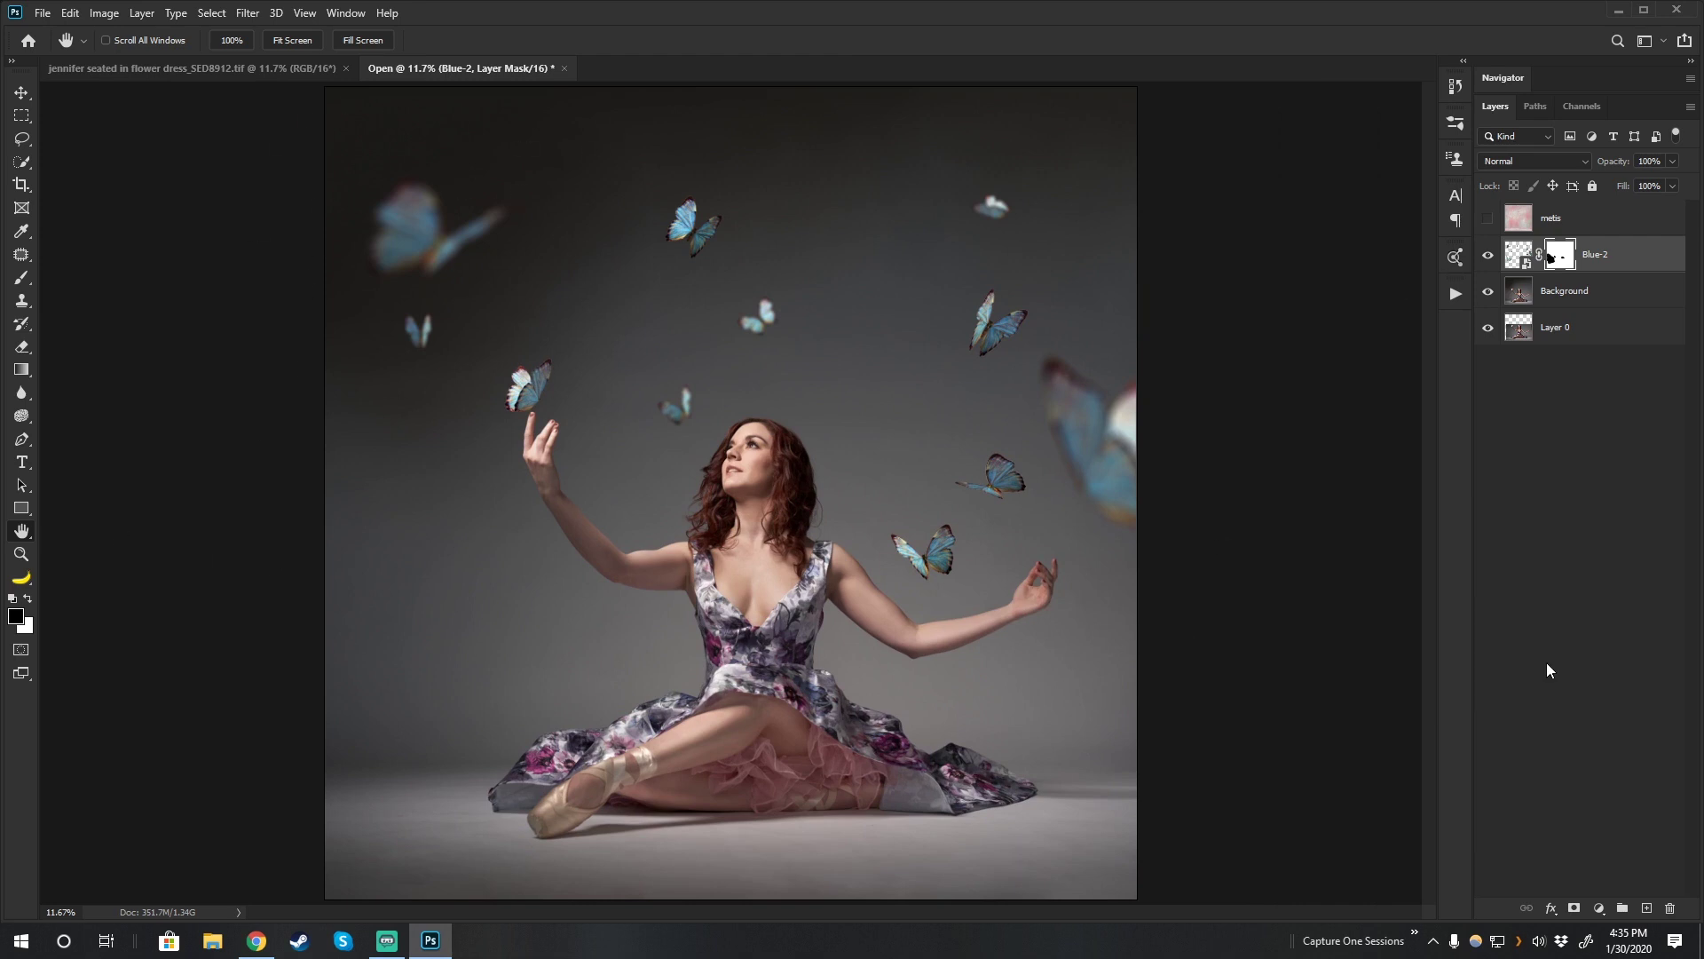
Add a grey 989898 Solid Color fill layer in Hue blend mode, then select Blue-2.
left_click(1598, 907)
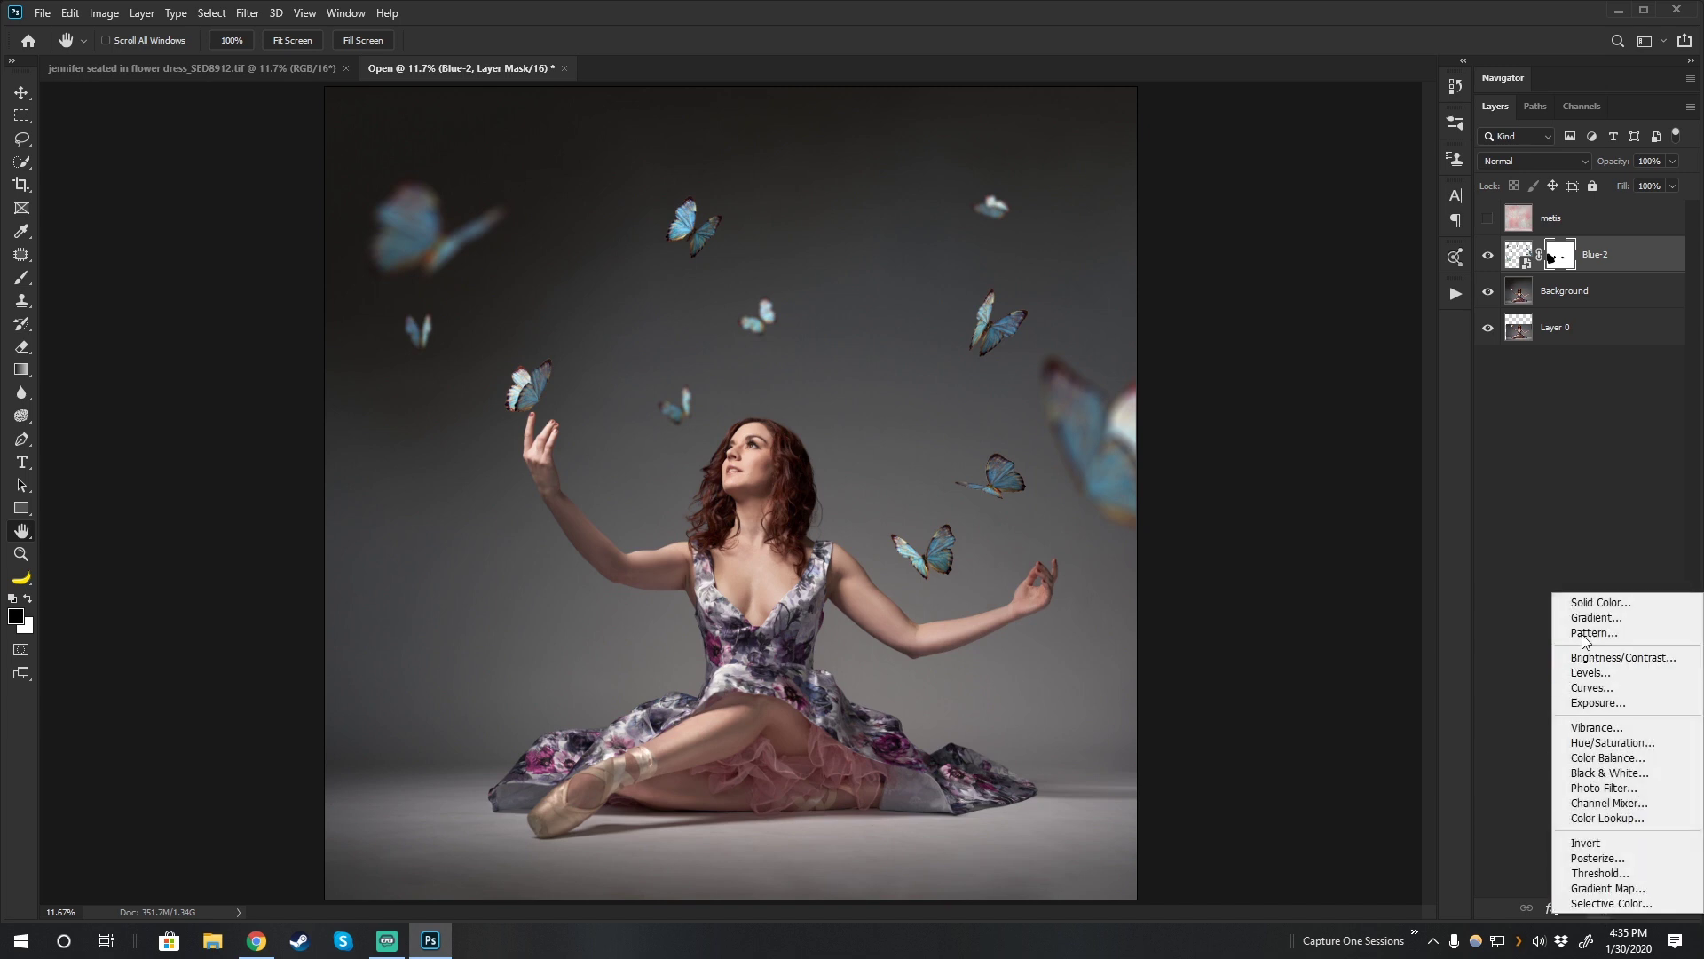
left_click(1589, 605)
left_click_drag(1154, 513, 980, 510)
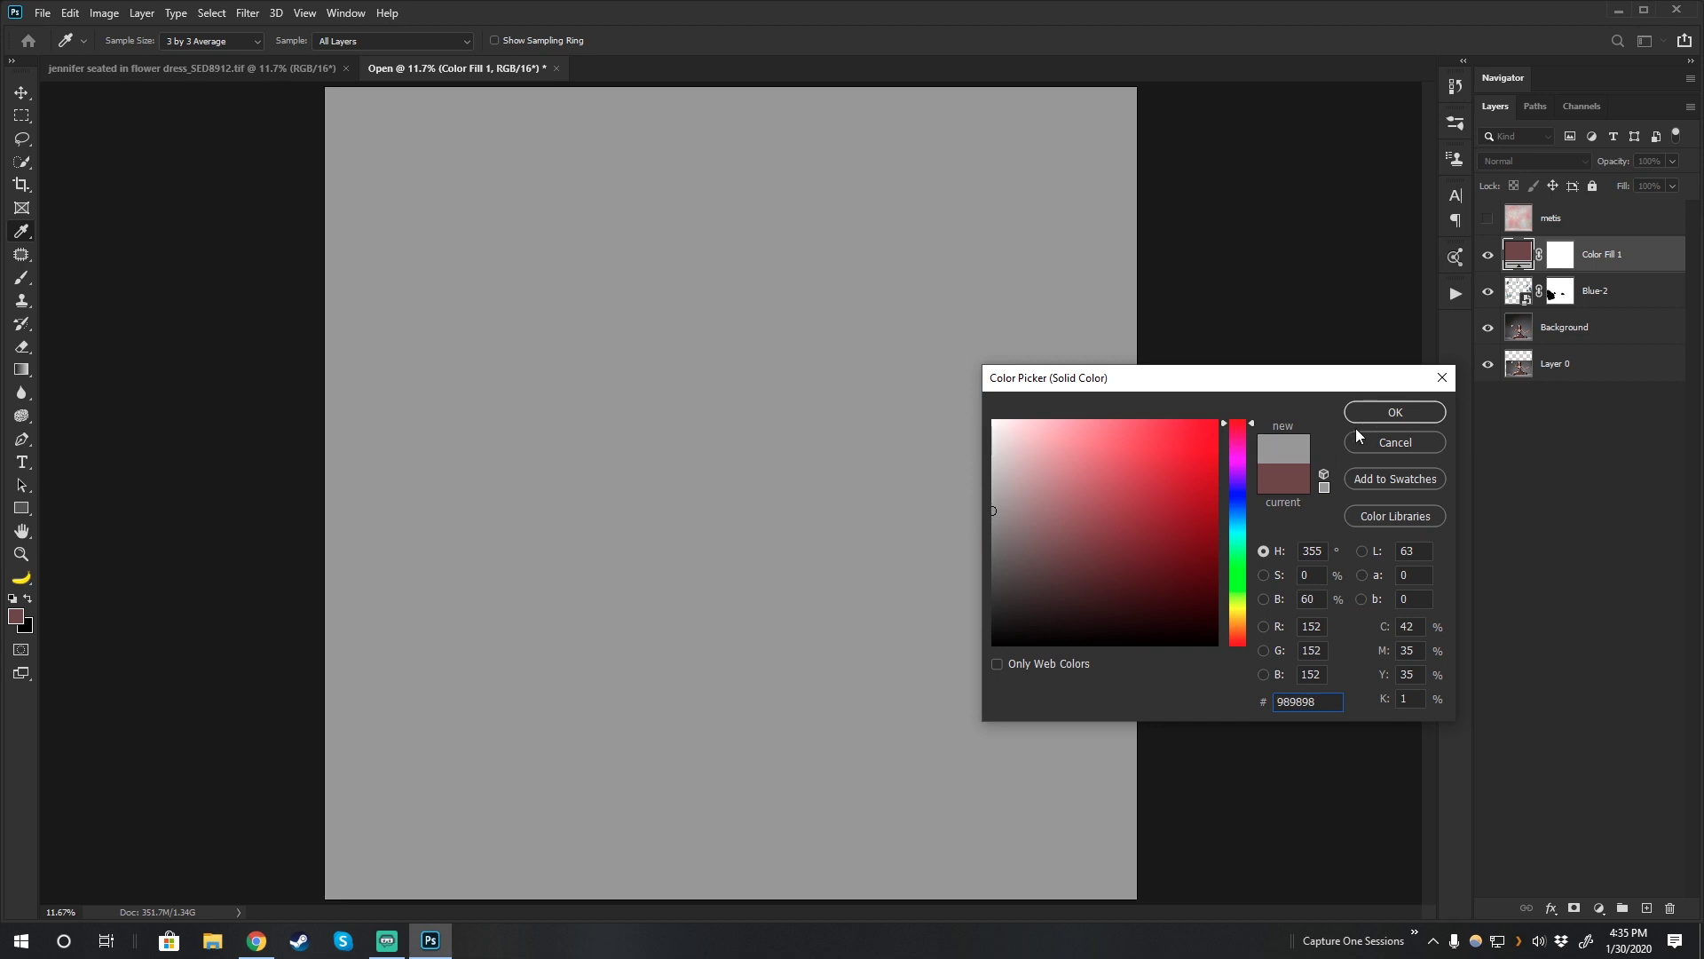
left_click(1383, 412)
left_click(1569, 161)
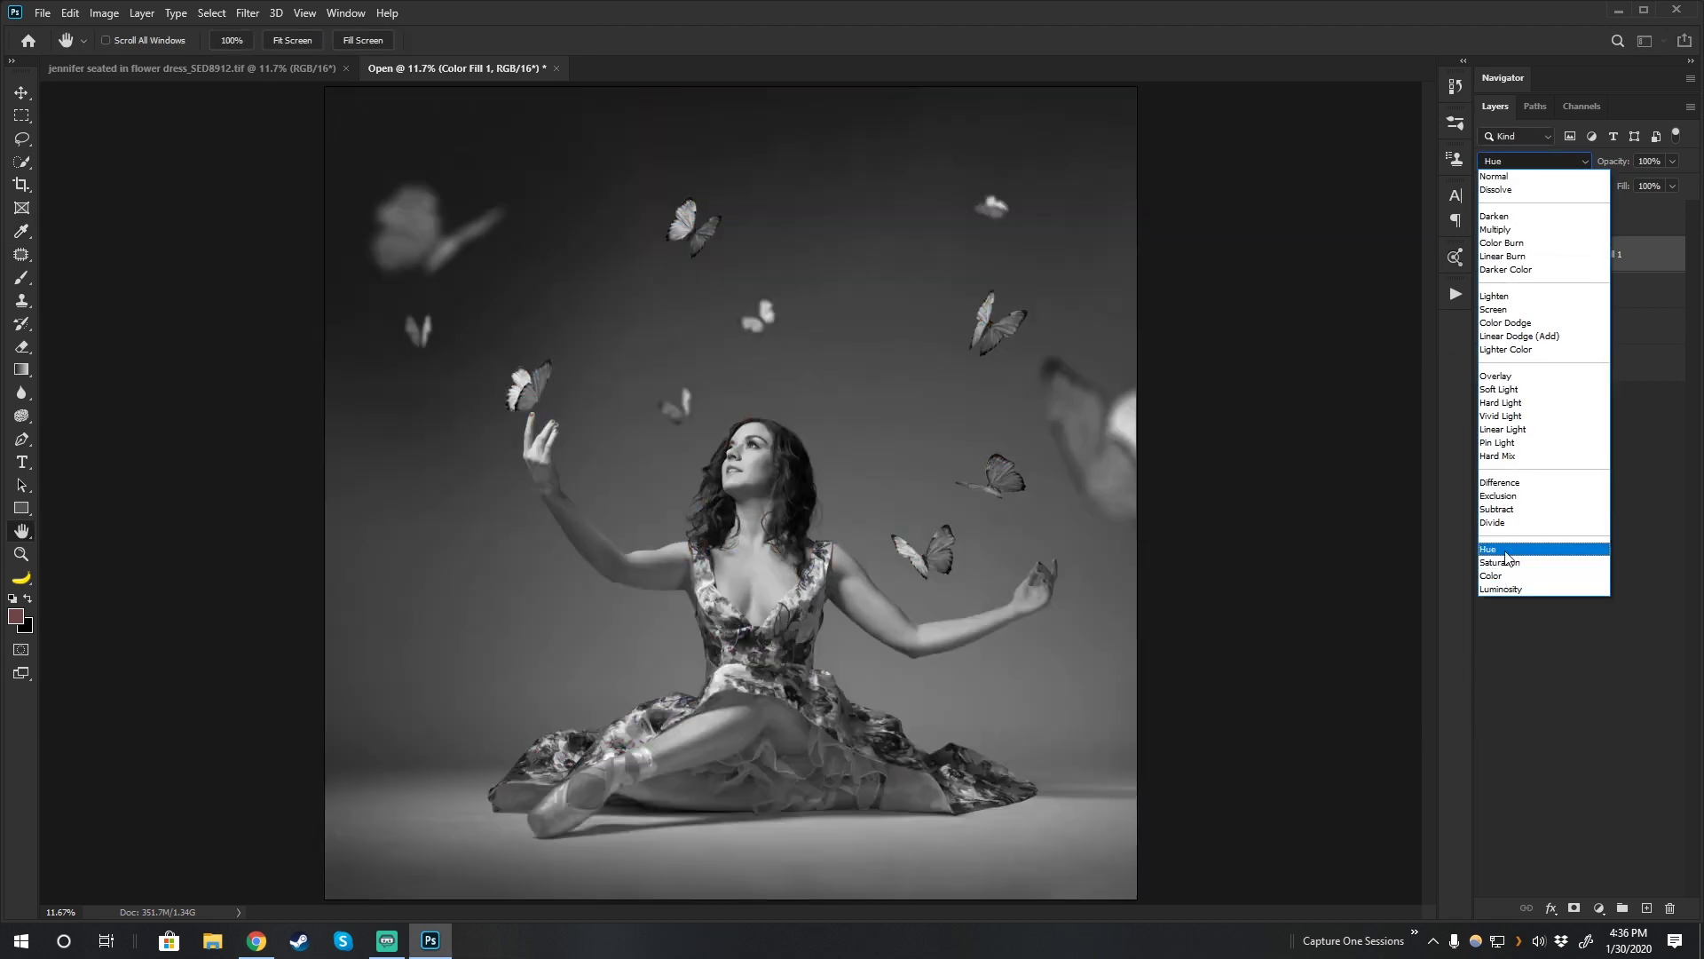
left_click(1501, 549)
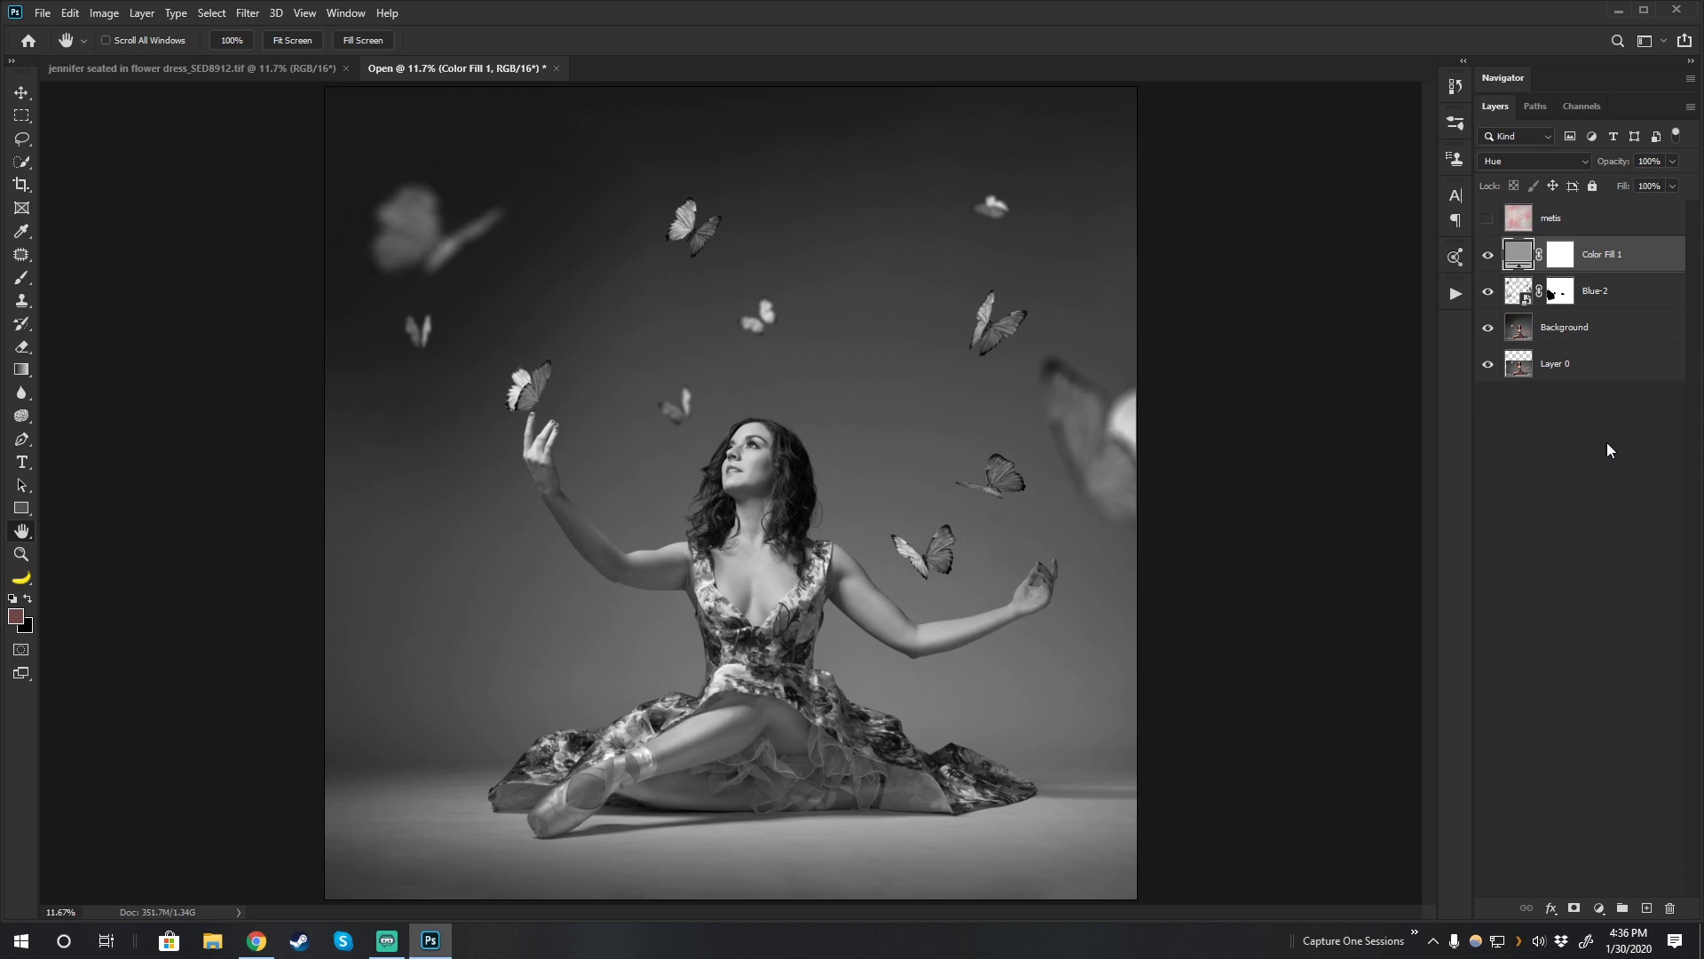
left_click(1632, 295)
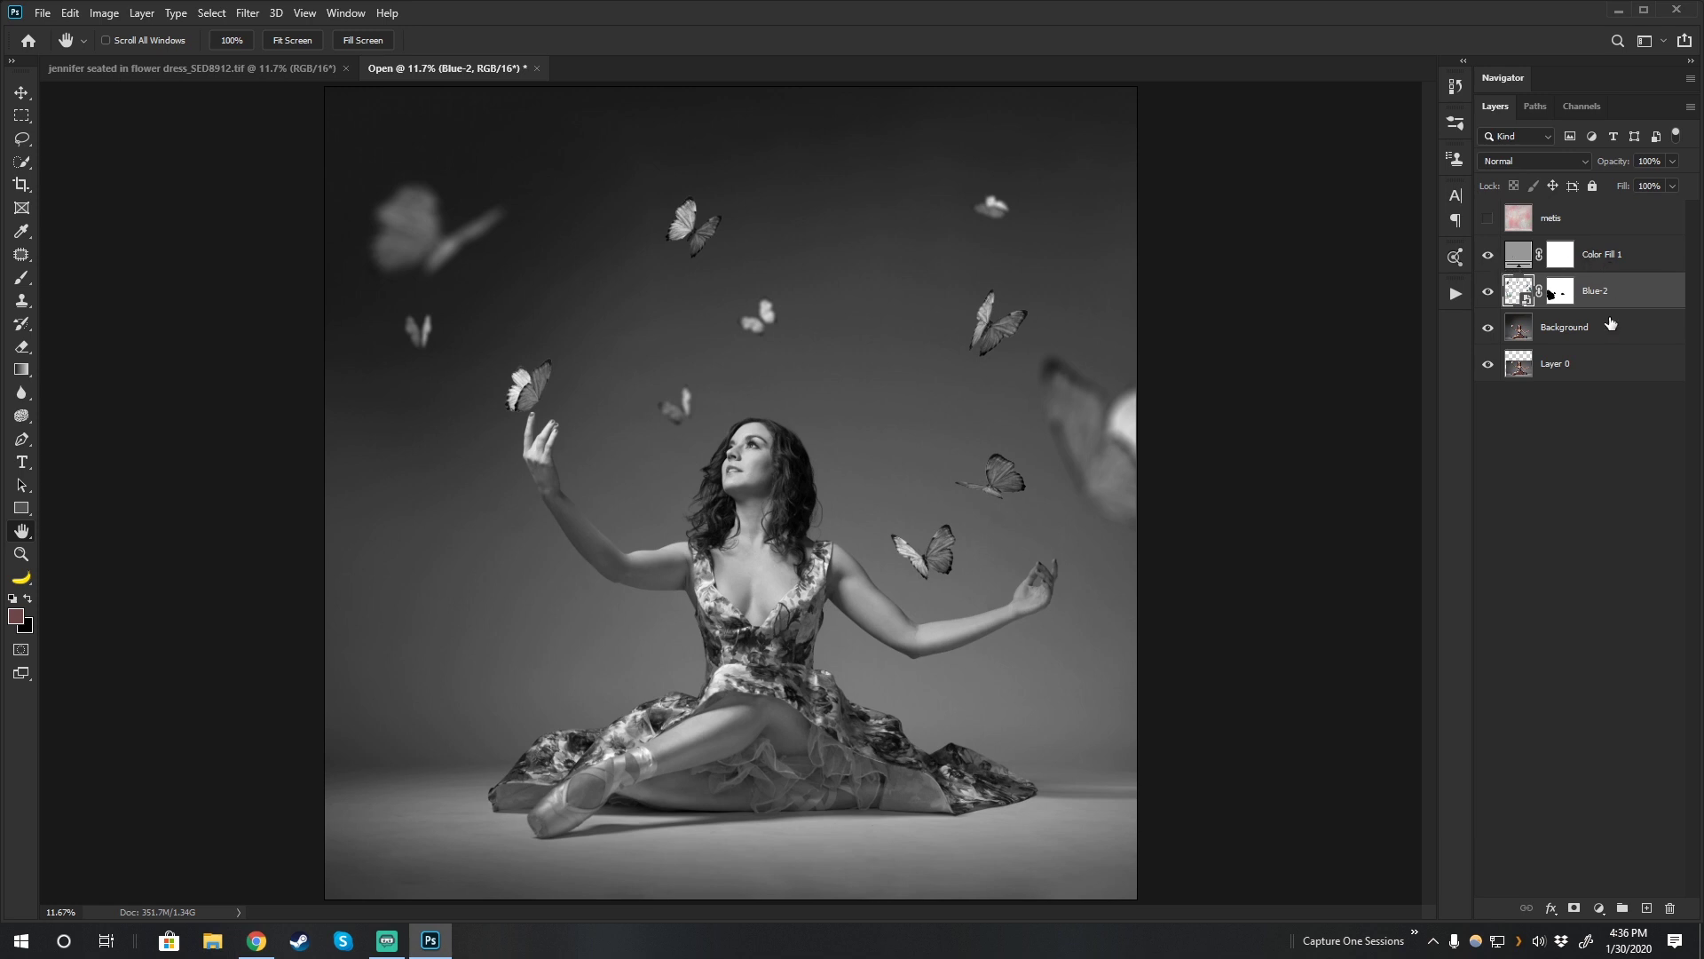
Add a Levels layer clipped to Blue-2, raising the black point slightly and setting the white point to 226.
left_click(1602, 911)
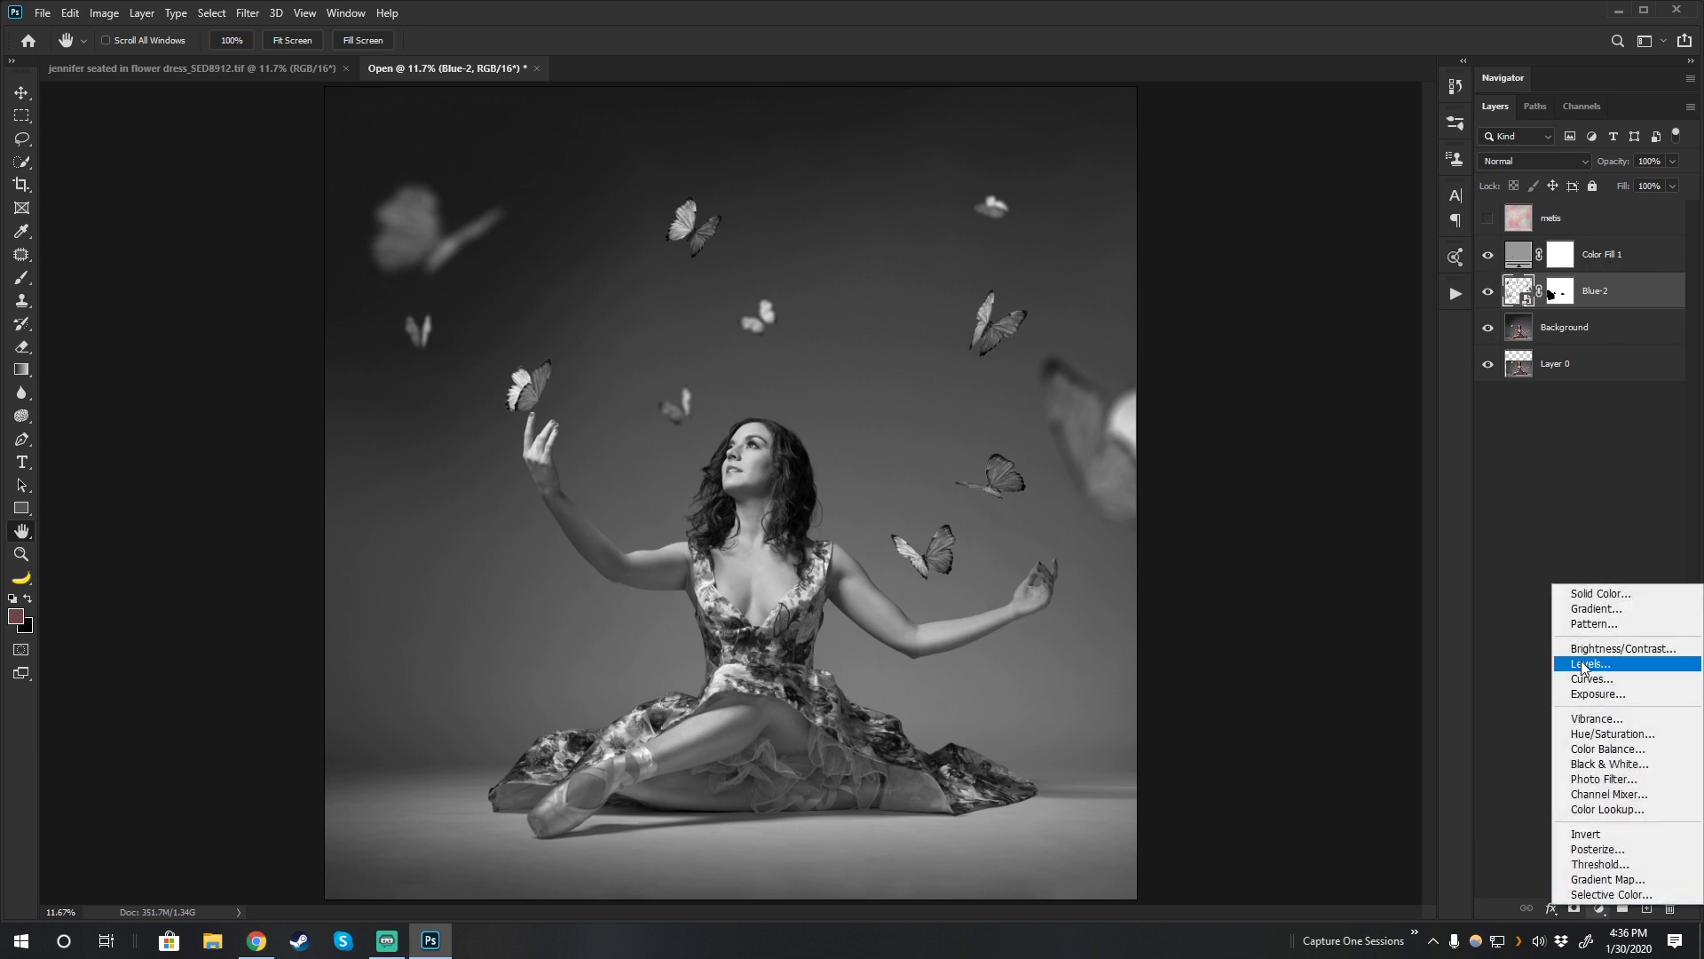
left_click(1580, 663)
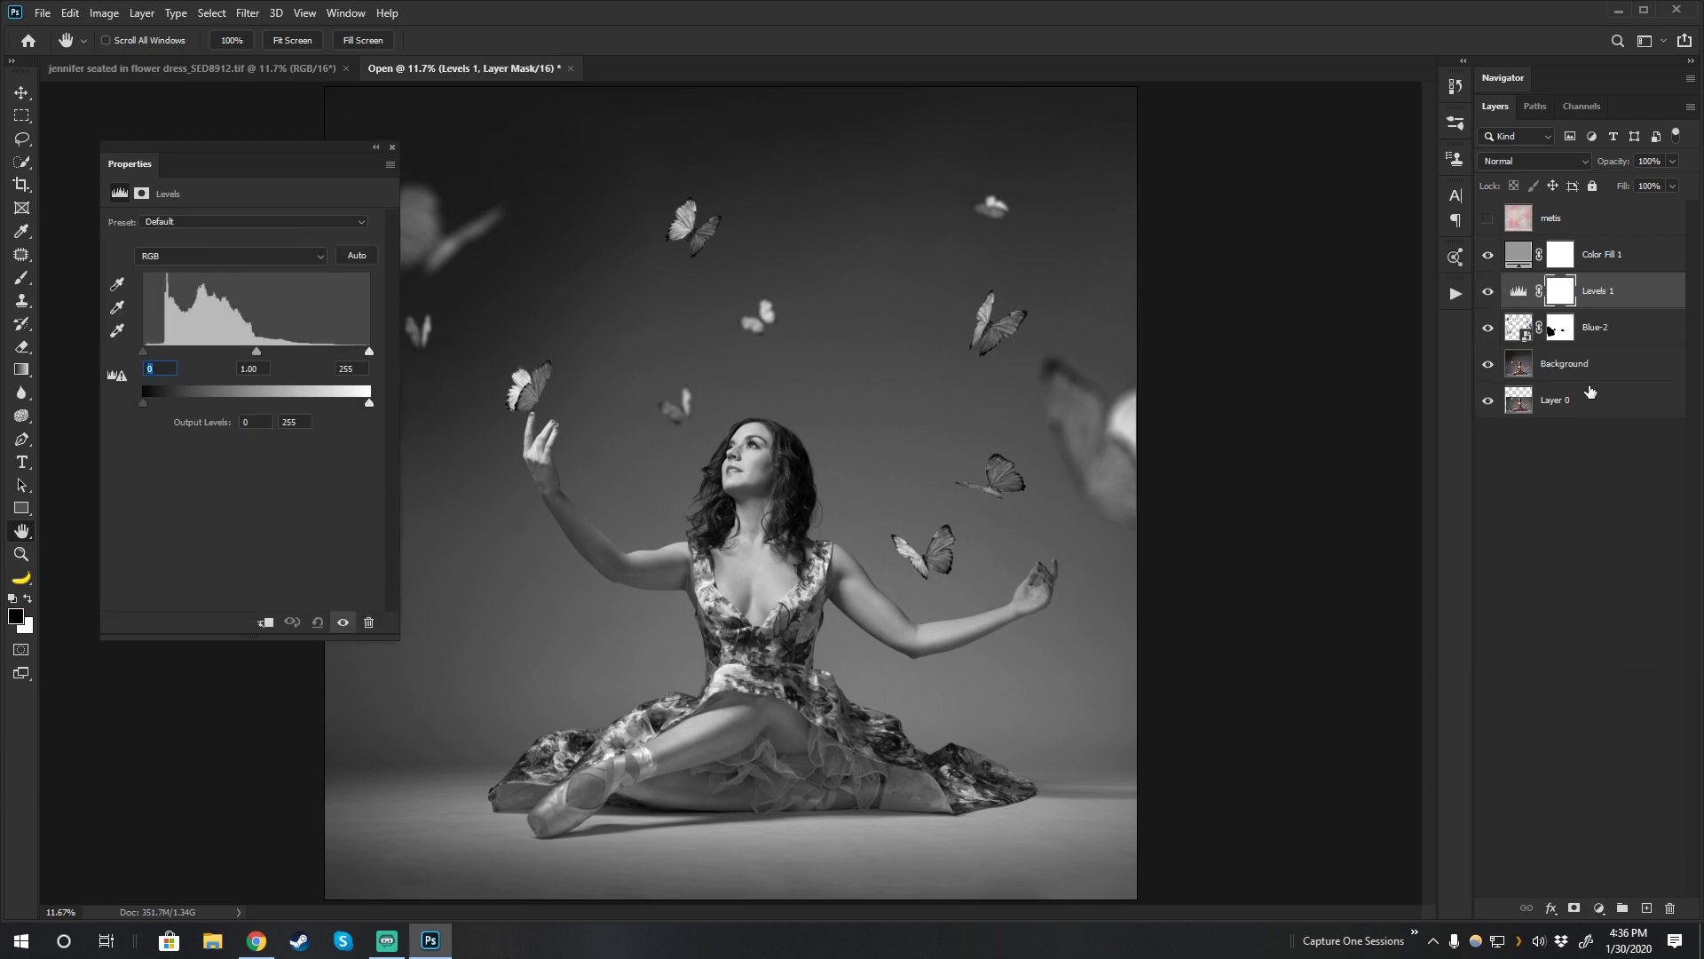
left_click_drag(1617, 311, 1618, 306)
left_click(1618, 306, "alt")
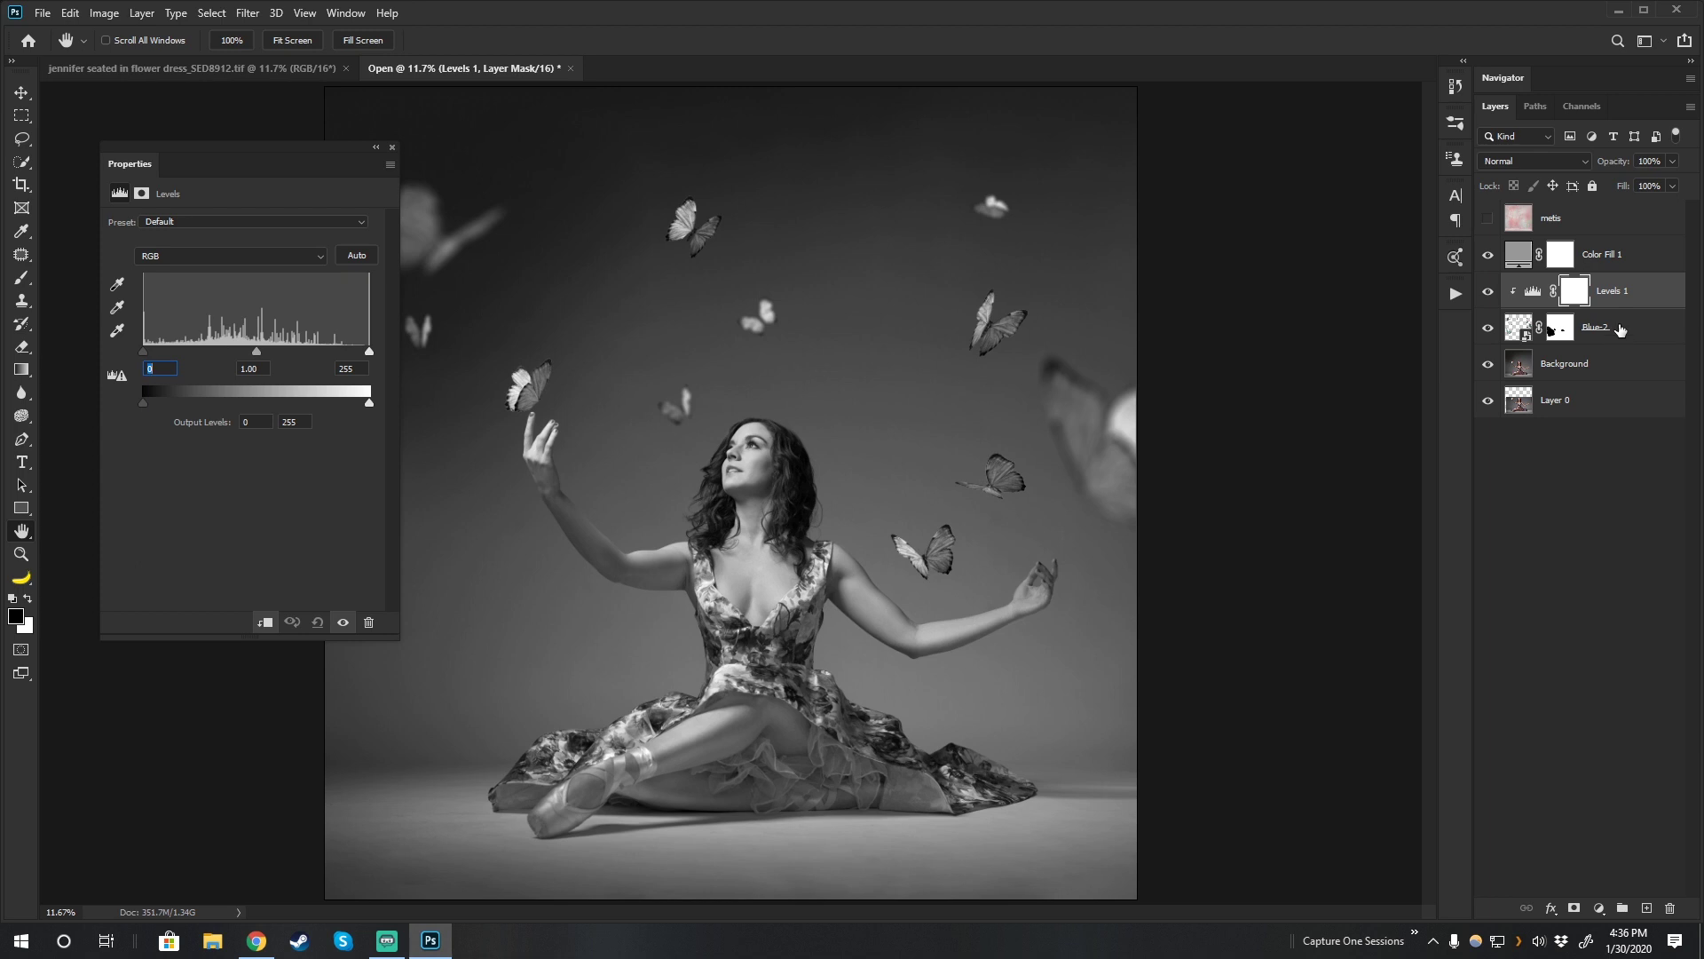
left_click_drag(141, 354, 149, 358)
left_click_drag(368, 350, 257, 348)
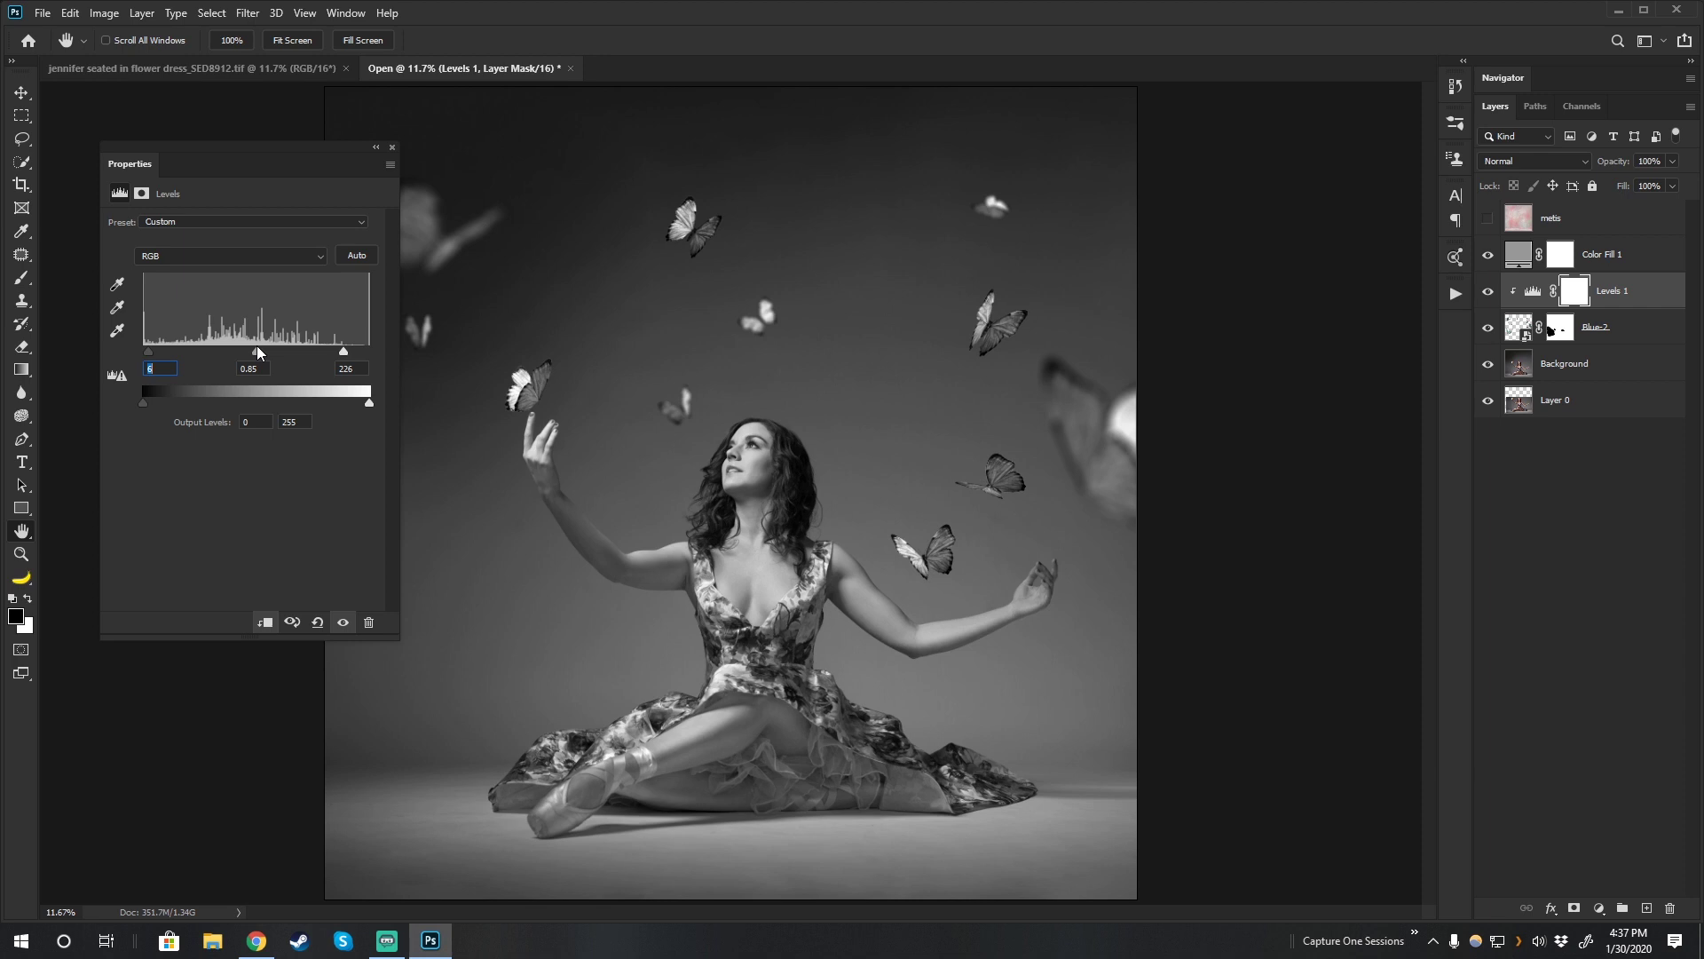
left_click(391, 149)
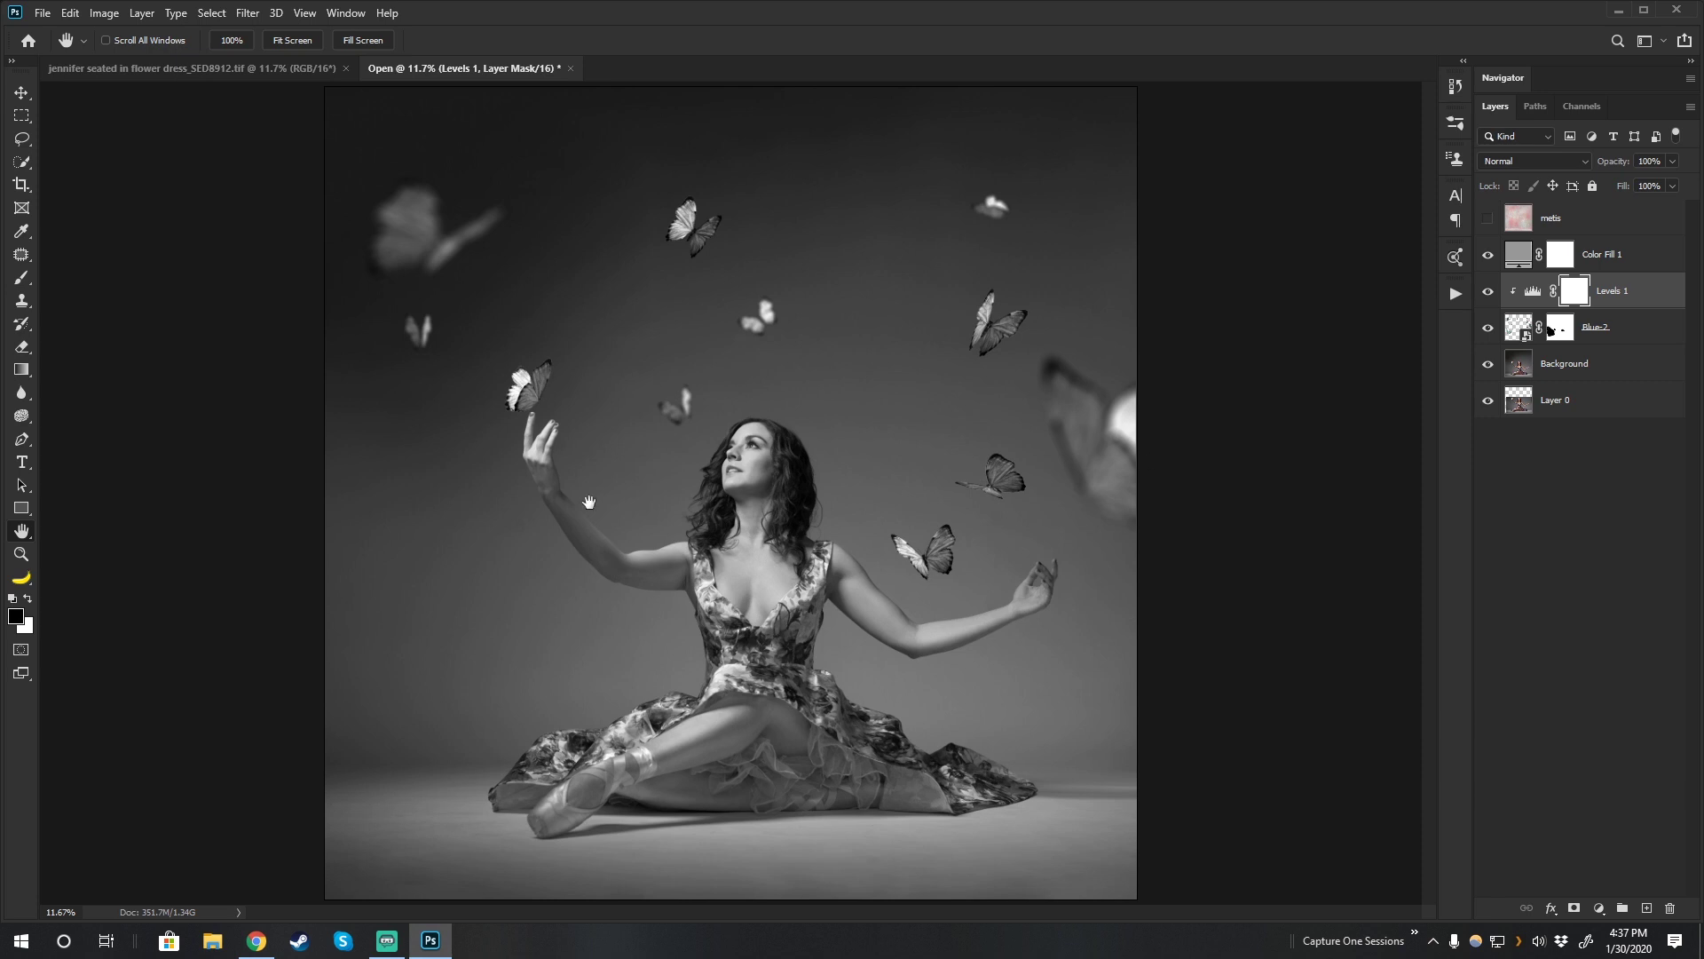
left_click(1620, 258)
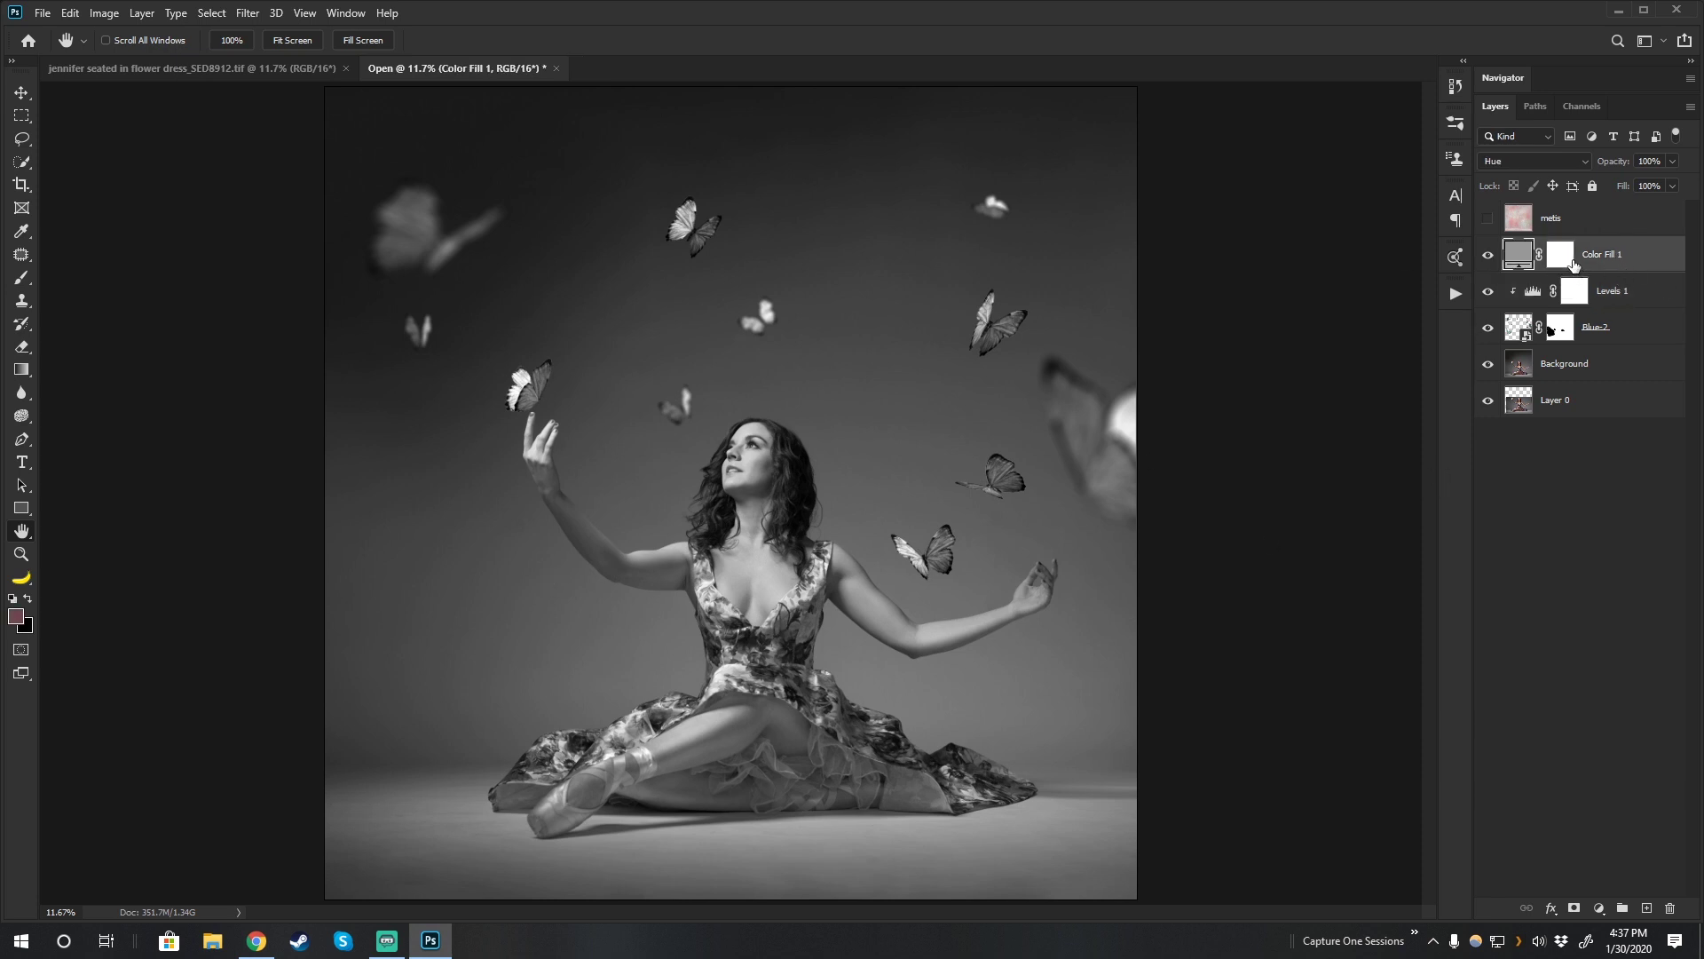
Hide Color Fill 1 and add a Color Balance adjustment above the Blue-2 butterflies.
left_click(1489, 258)
left_click(1642, 330)
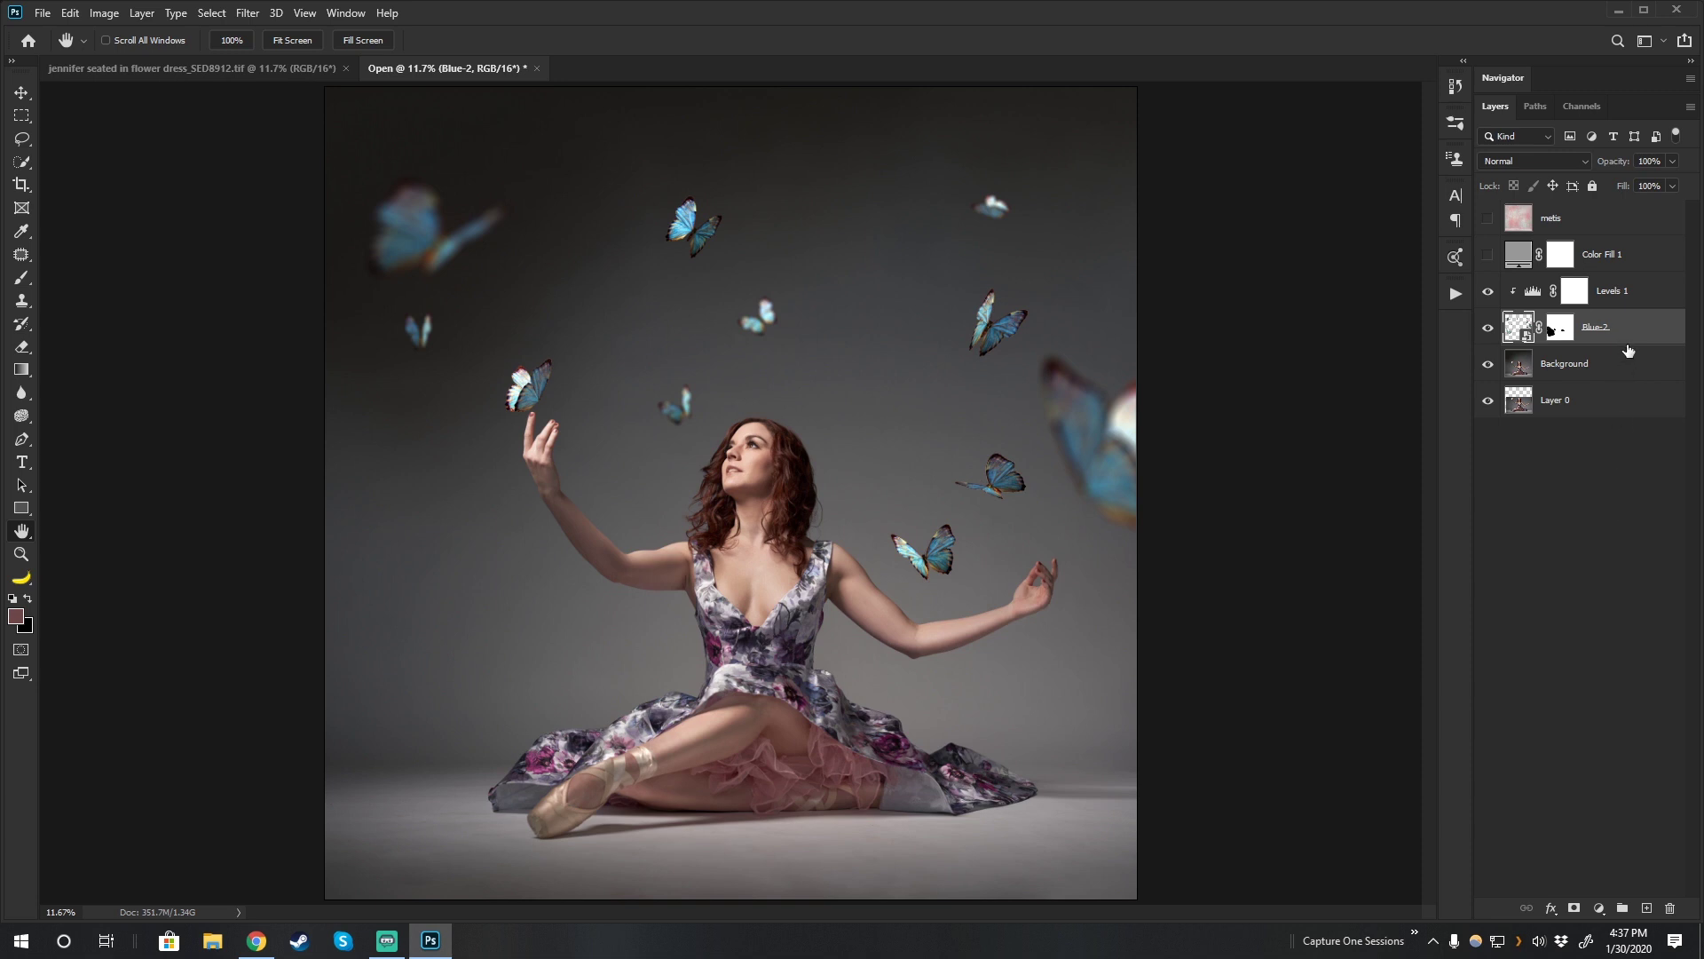
left_click(1602, 908)
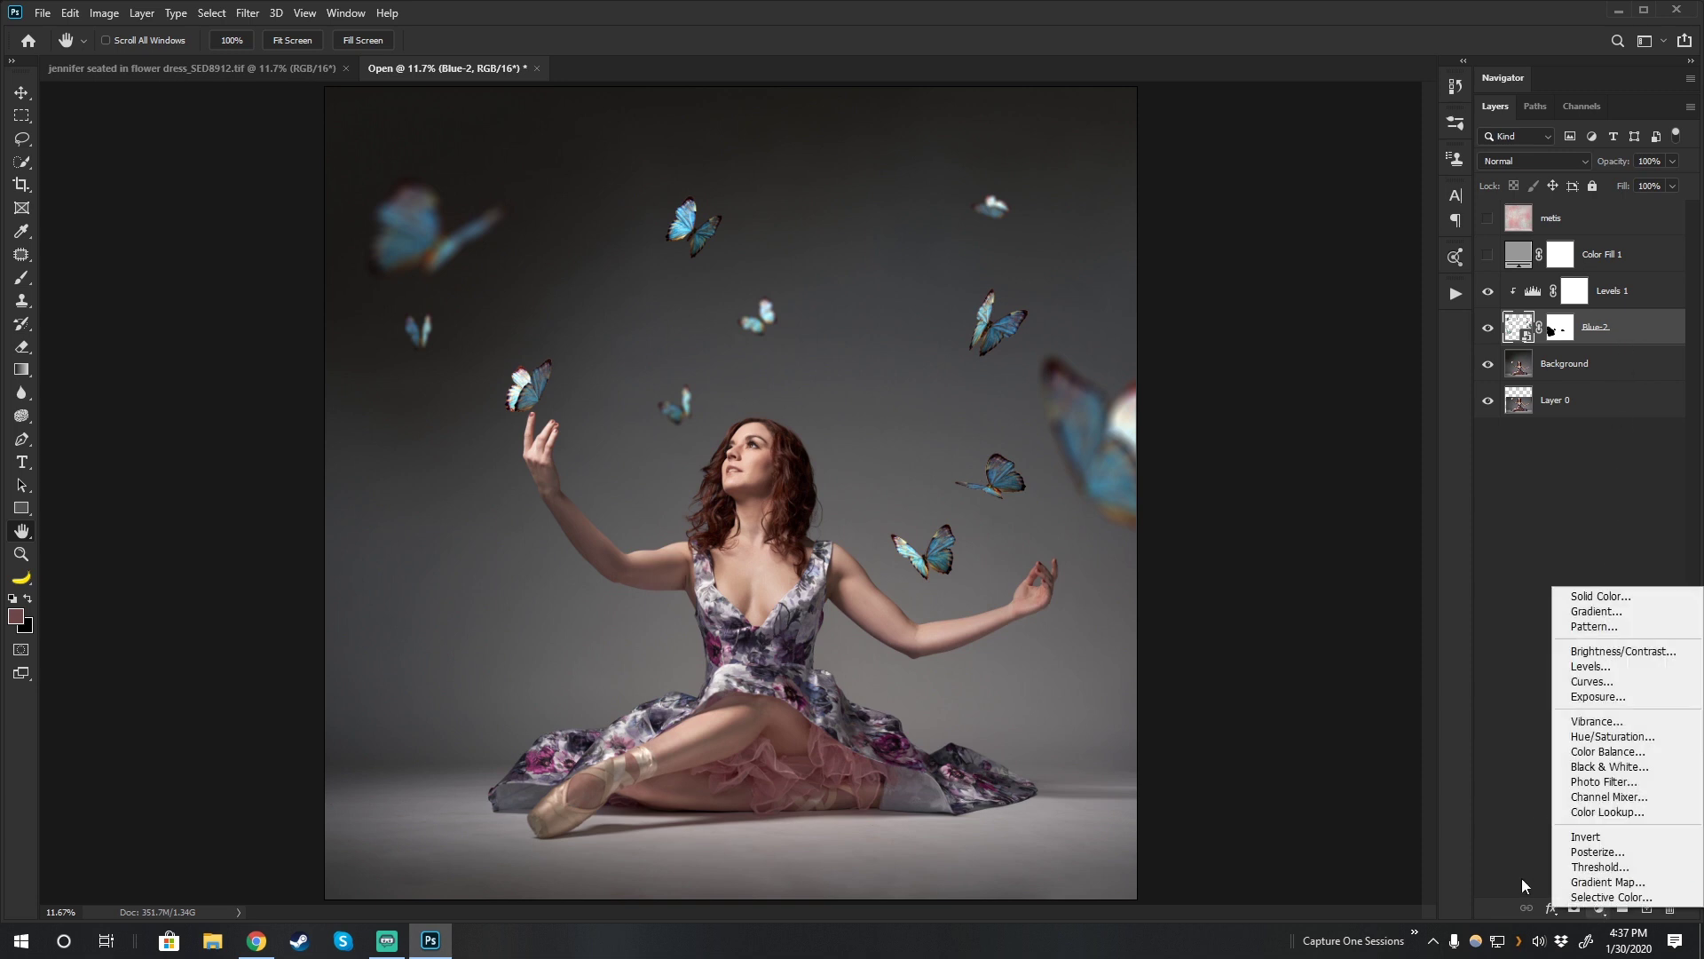
left_click(1607, 752)
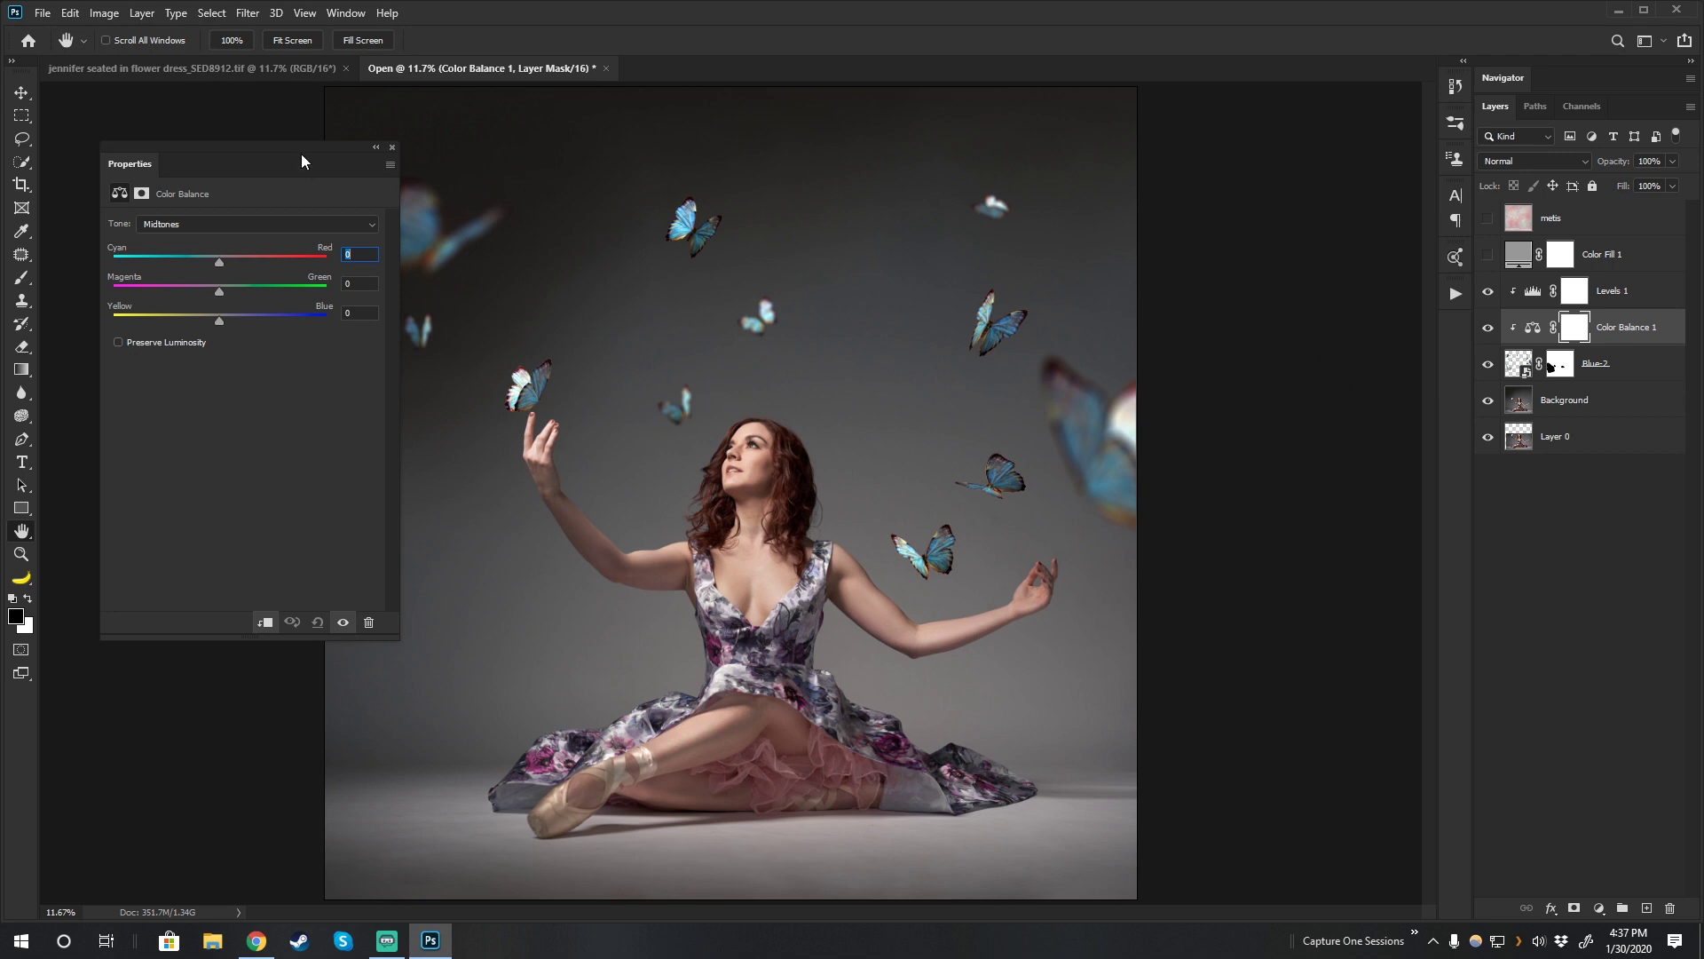
left_click_drag(302, 149, 257, 102)
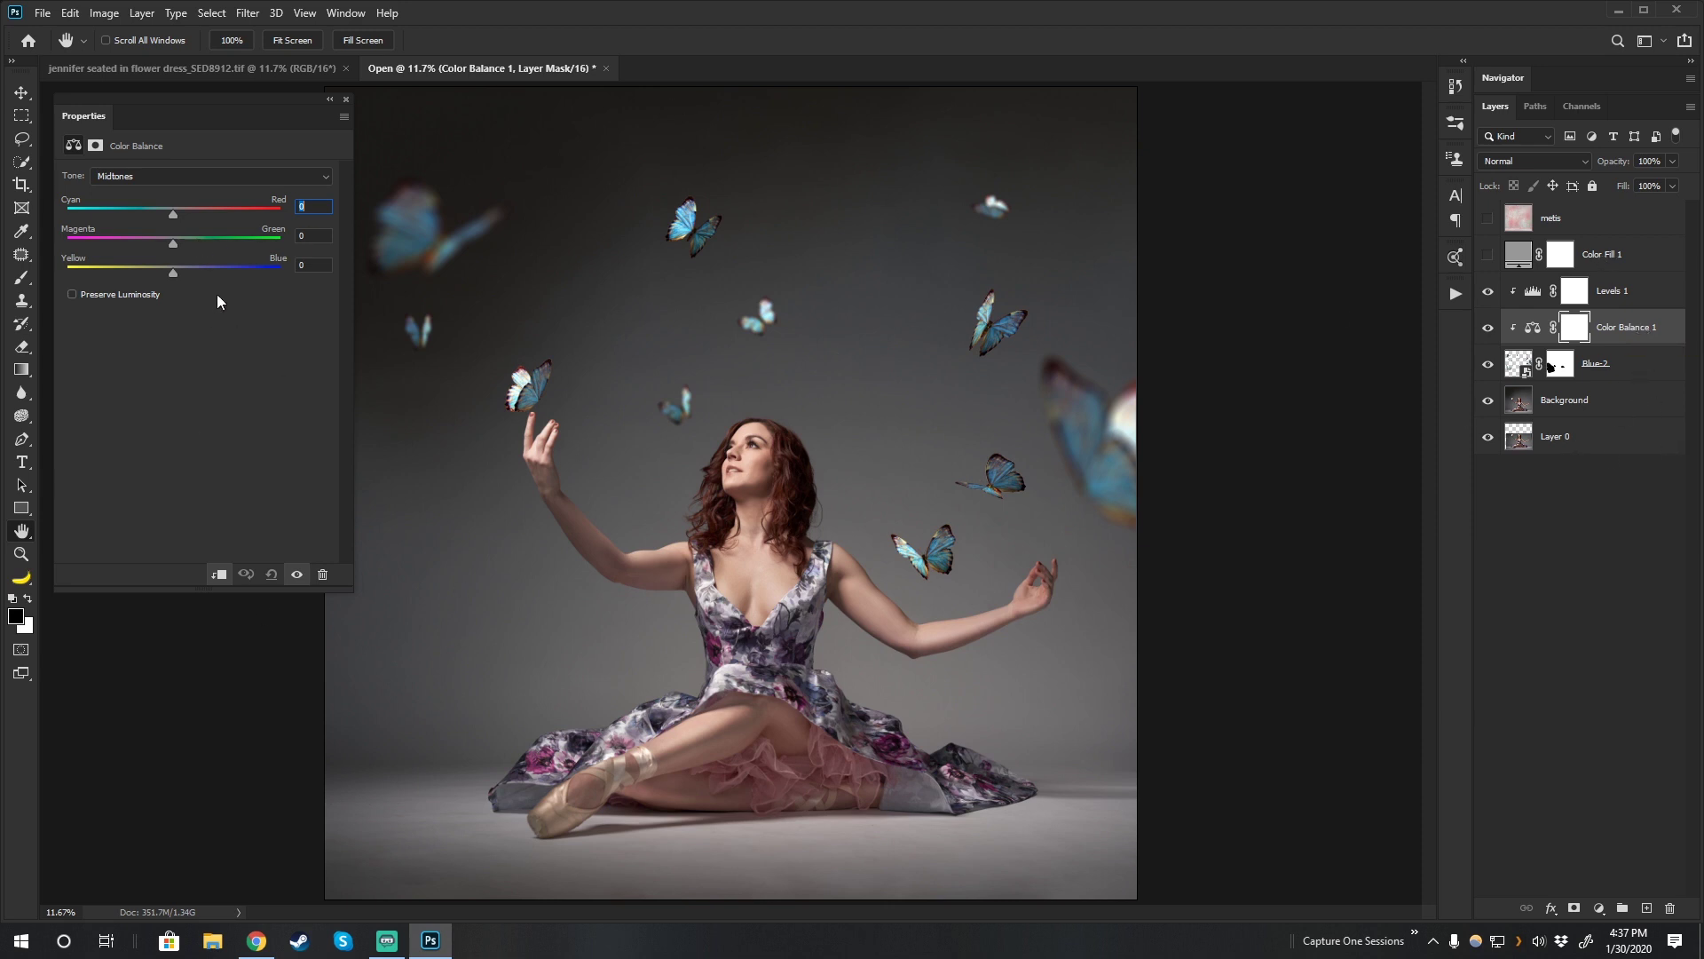
Try a slight red shift on Shadows, reset Color Balance to defaults, and show Color Fill 1 again.
left_click(163, 174)
left_click(163, 194)
left_click_drag(178, 211, 164, 274)
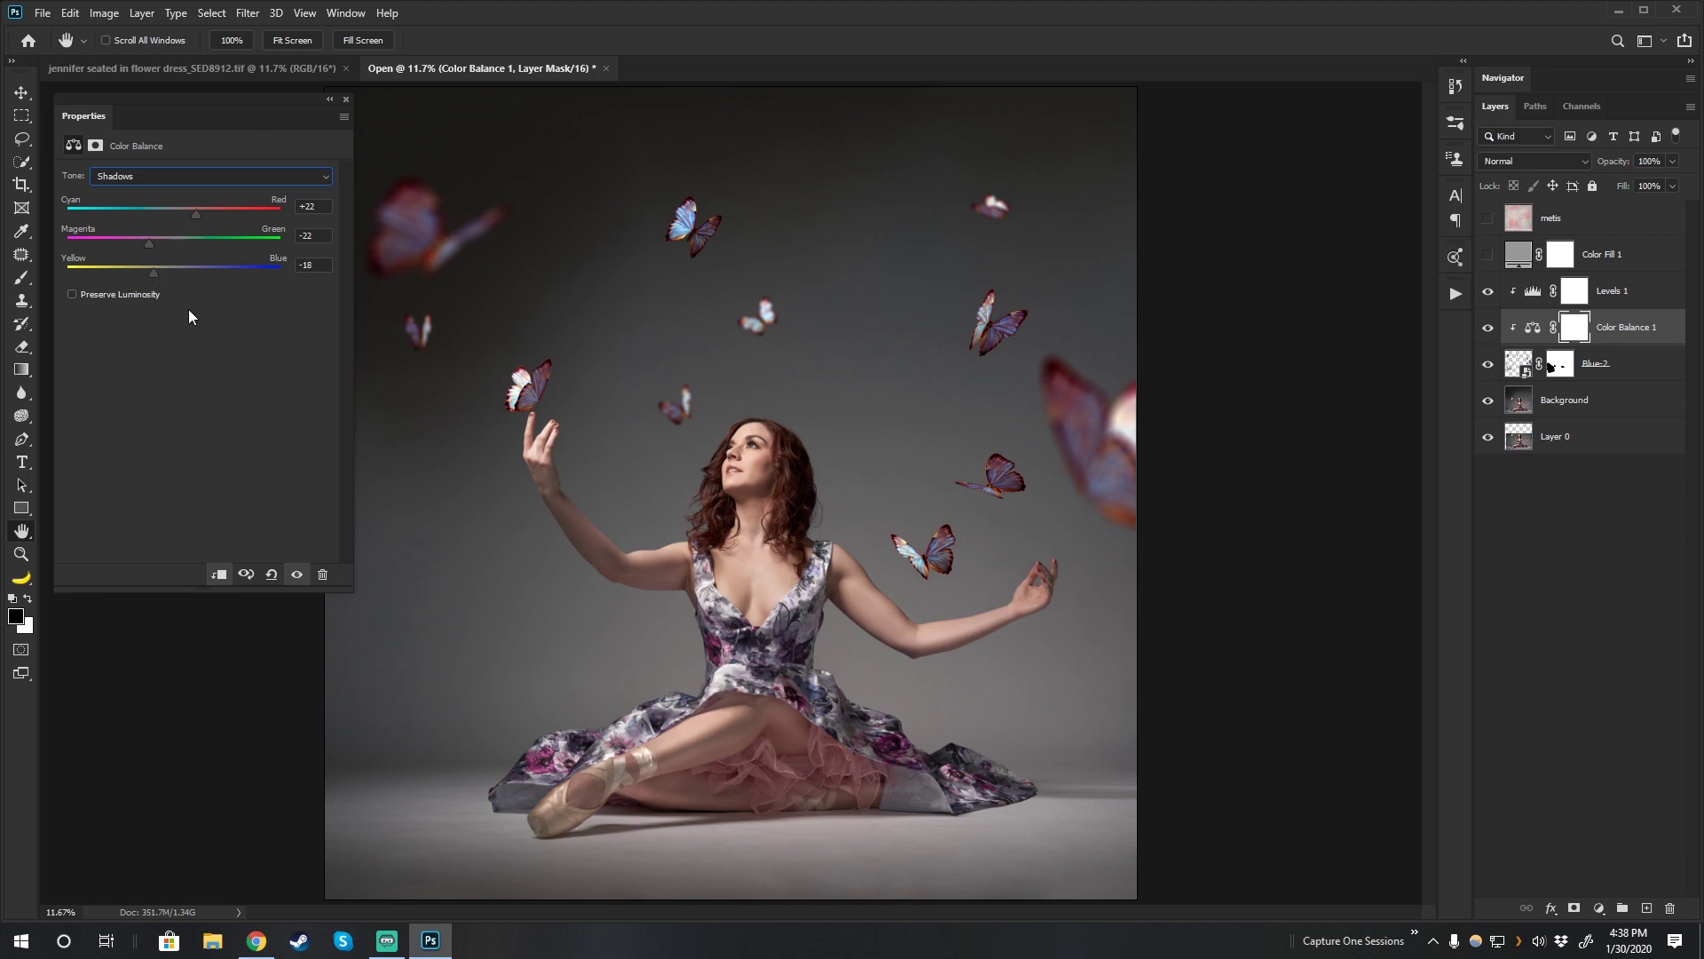
left_click(272, 575)
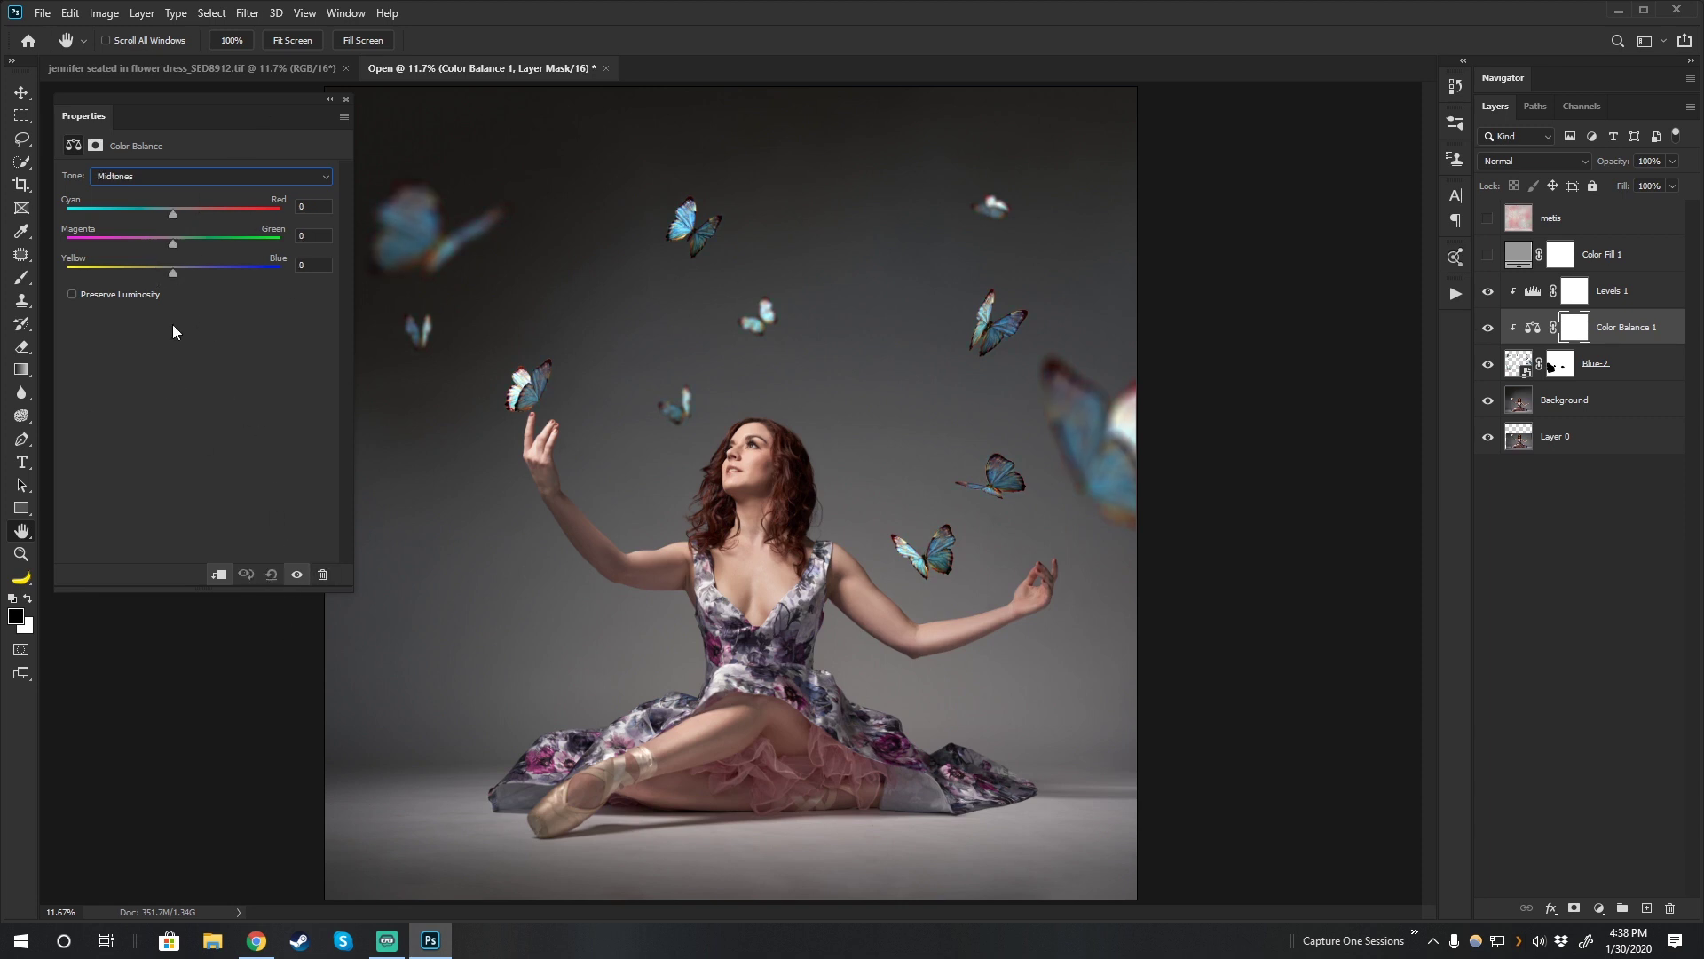
left_click(1487, 257)
left_click(1585, 261)
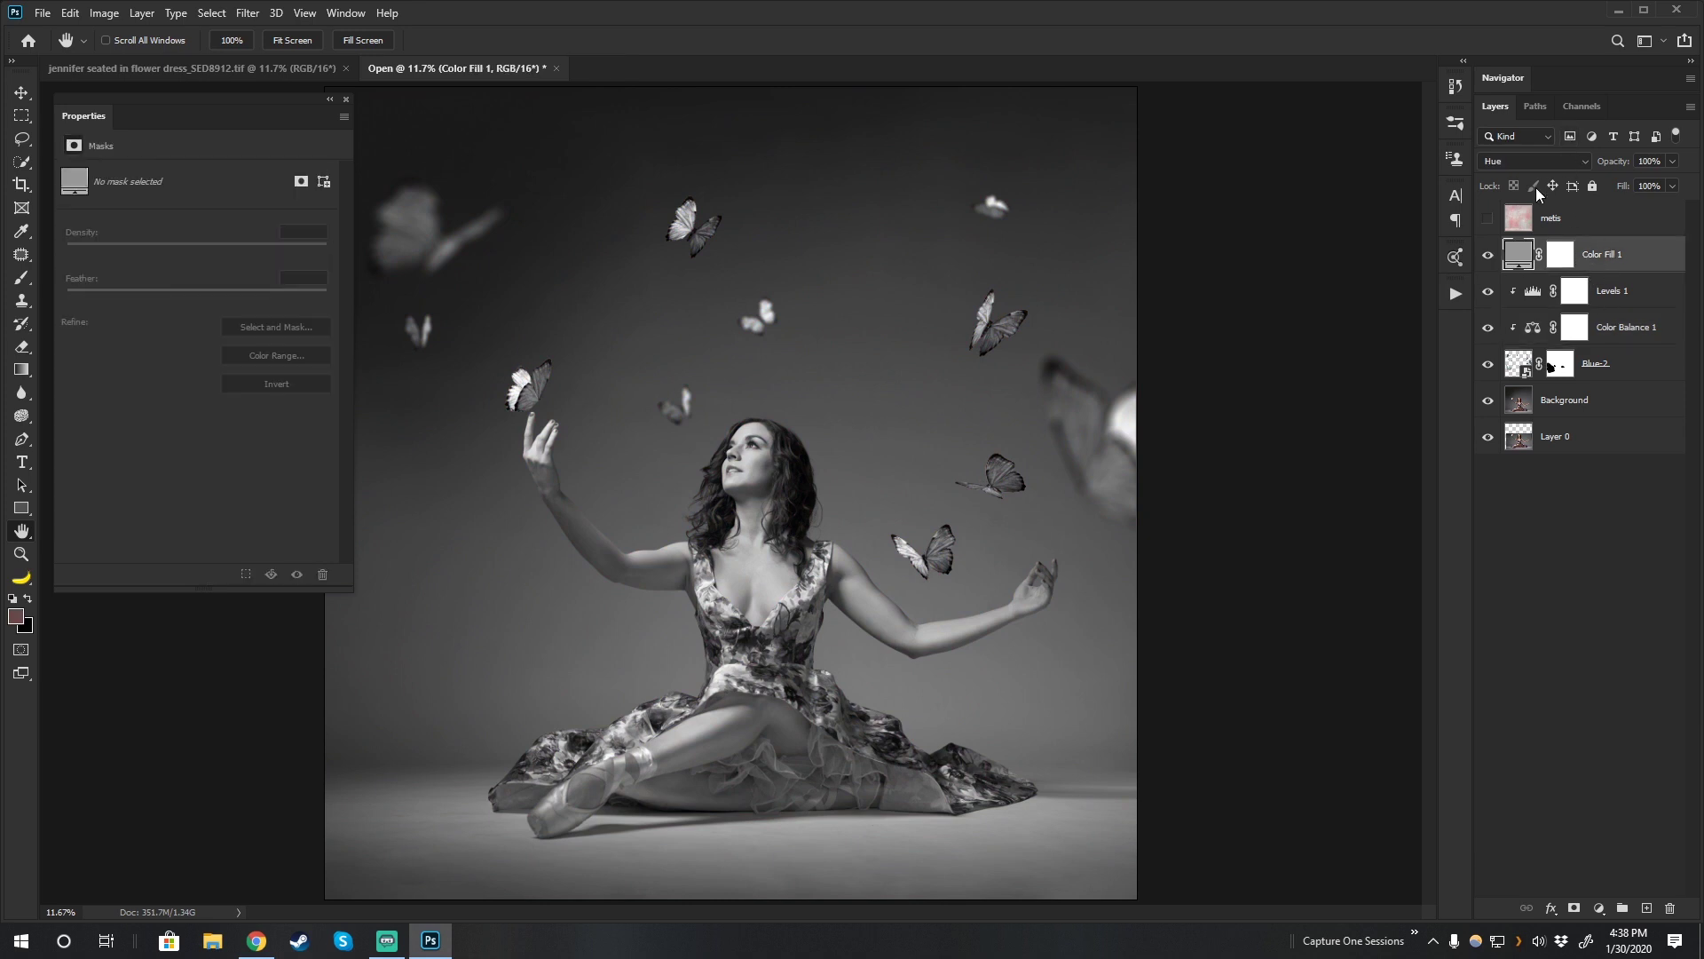
Set Color Fill 1 to Luminosity and add an S-shaped Curves layer (114→41, 197→177).
left_click(1549, 160)
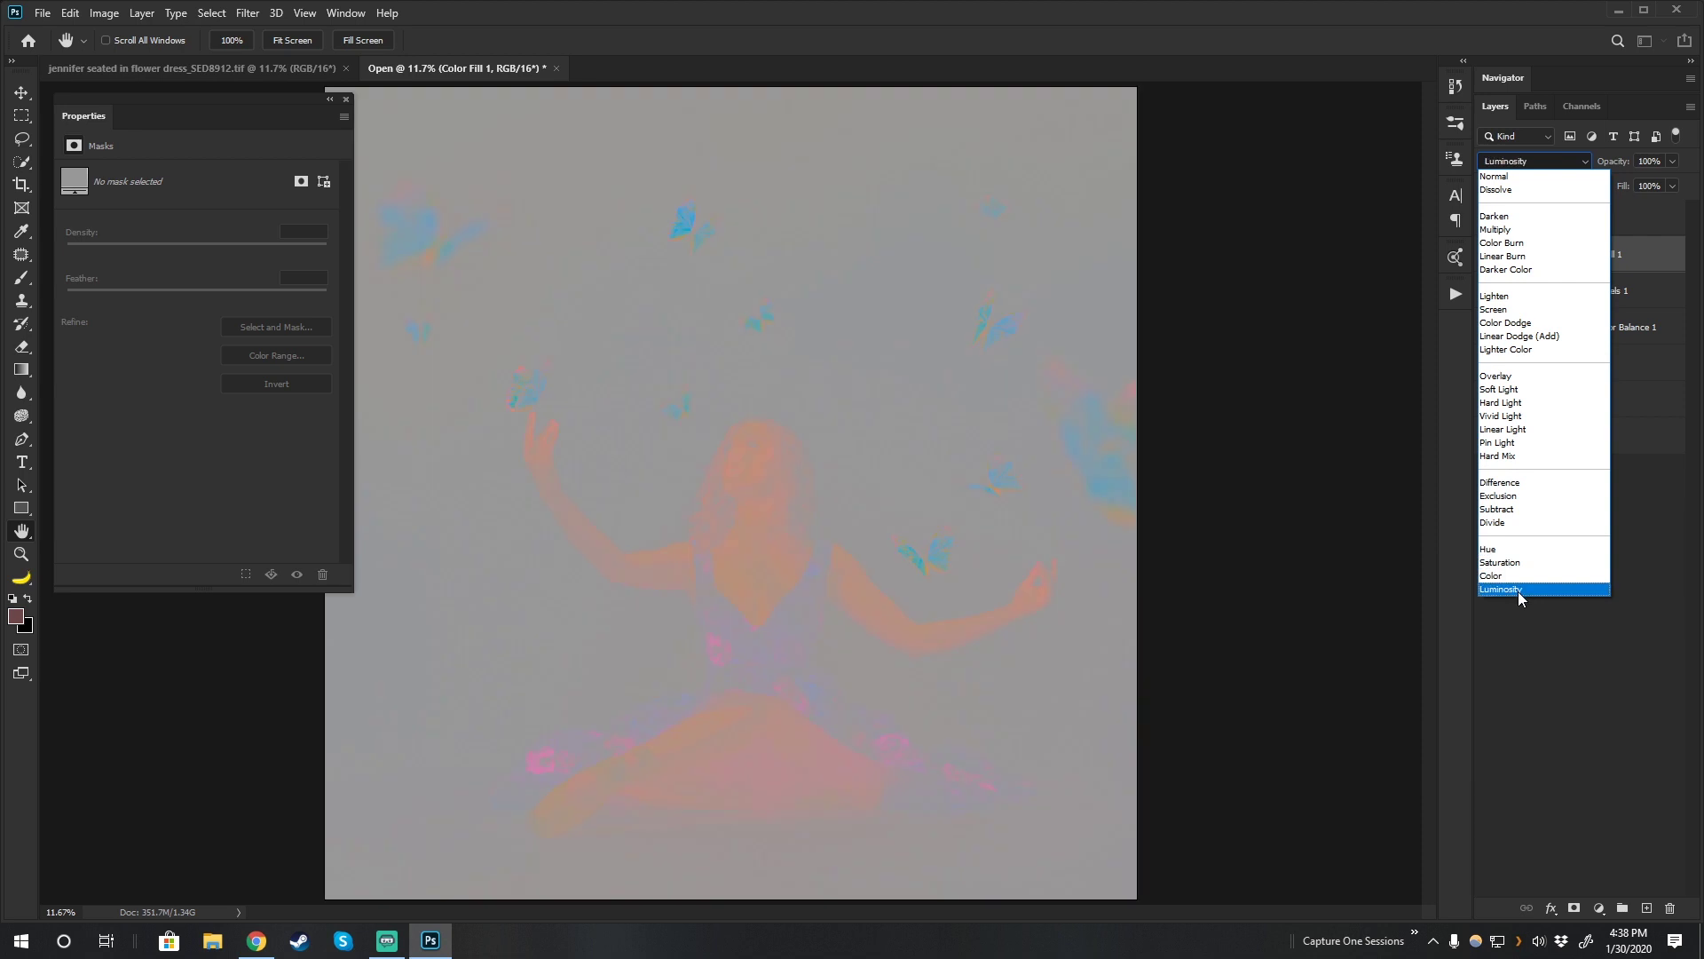
left_click(1518, 590)
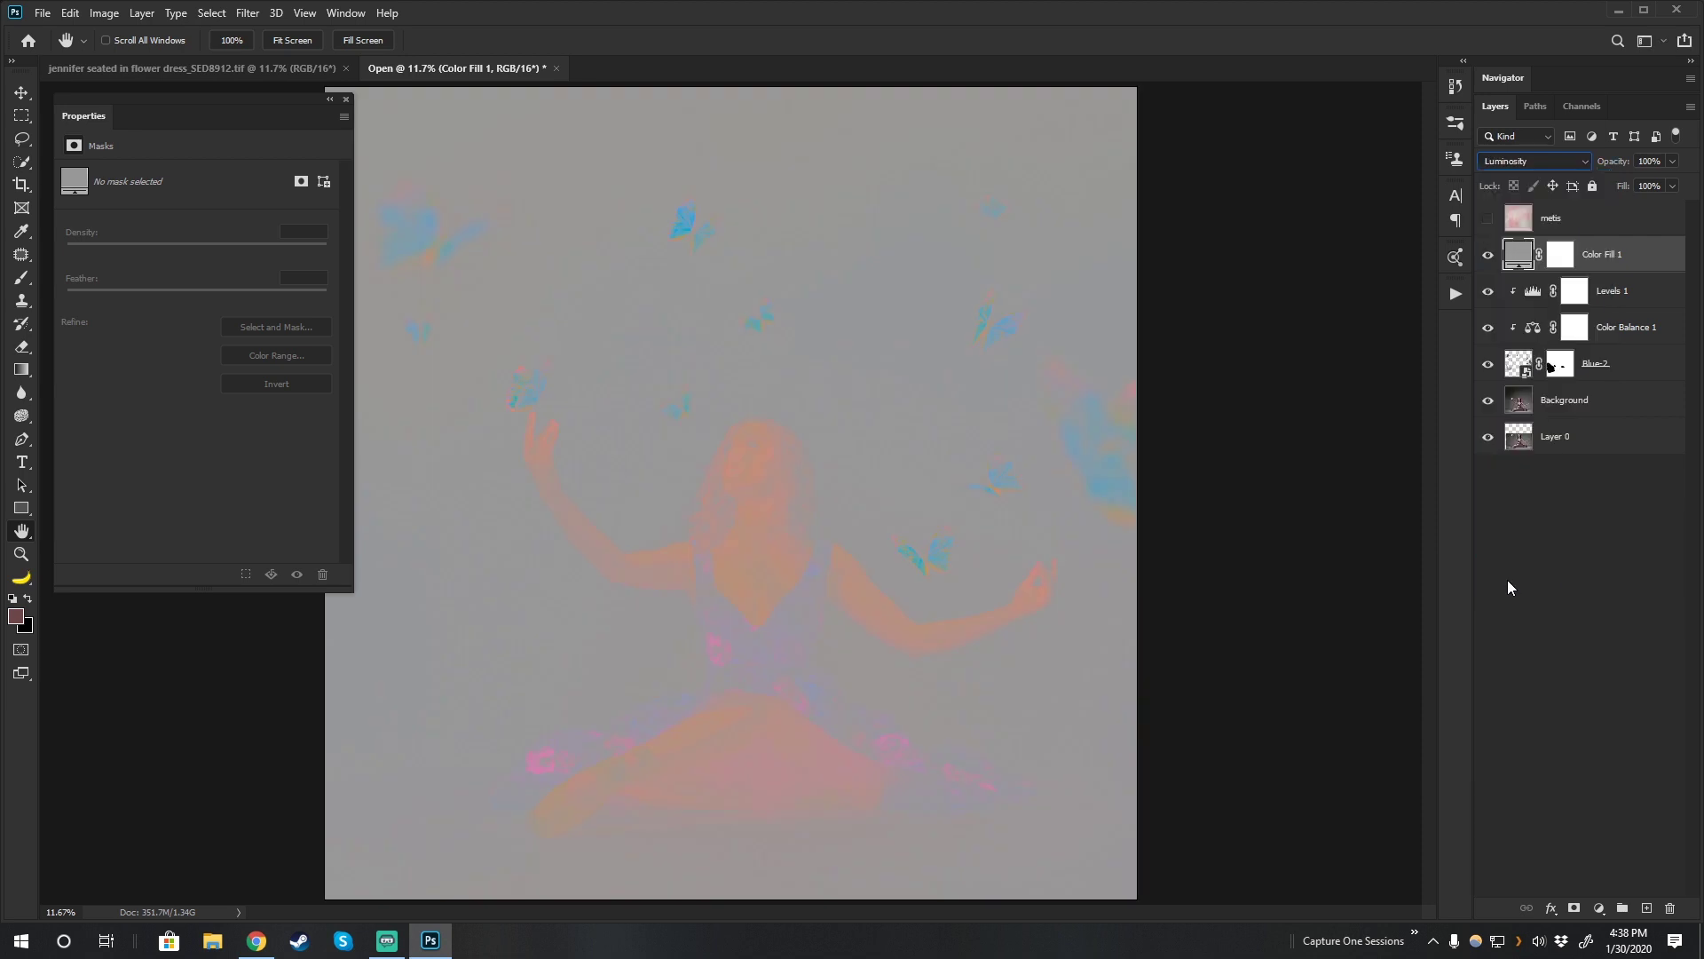
left_click(1599, 909)
left_click(1591, 690)
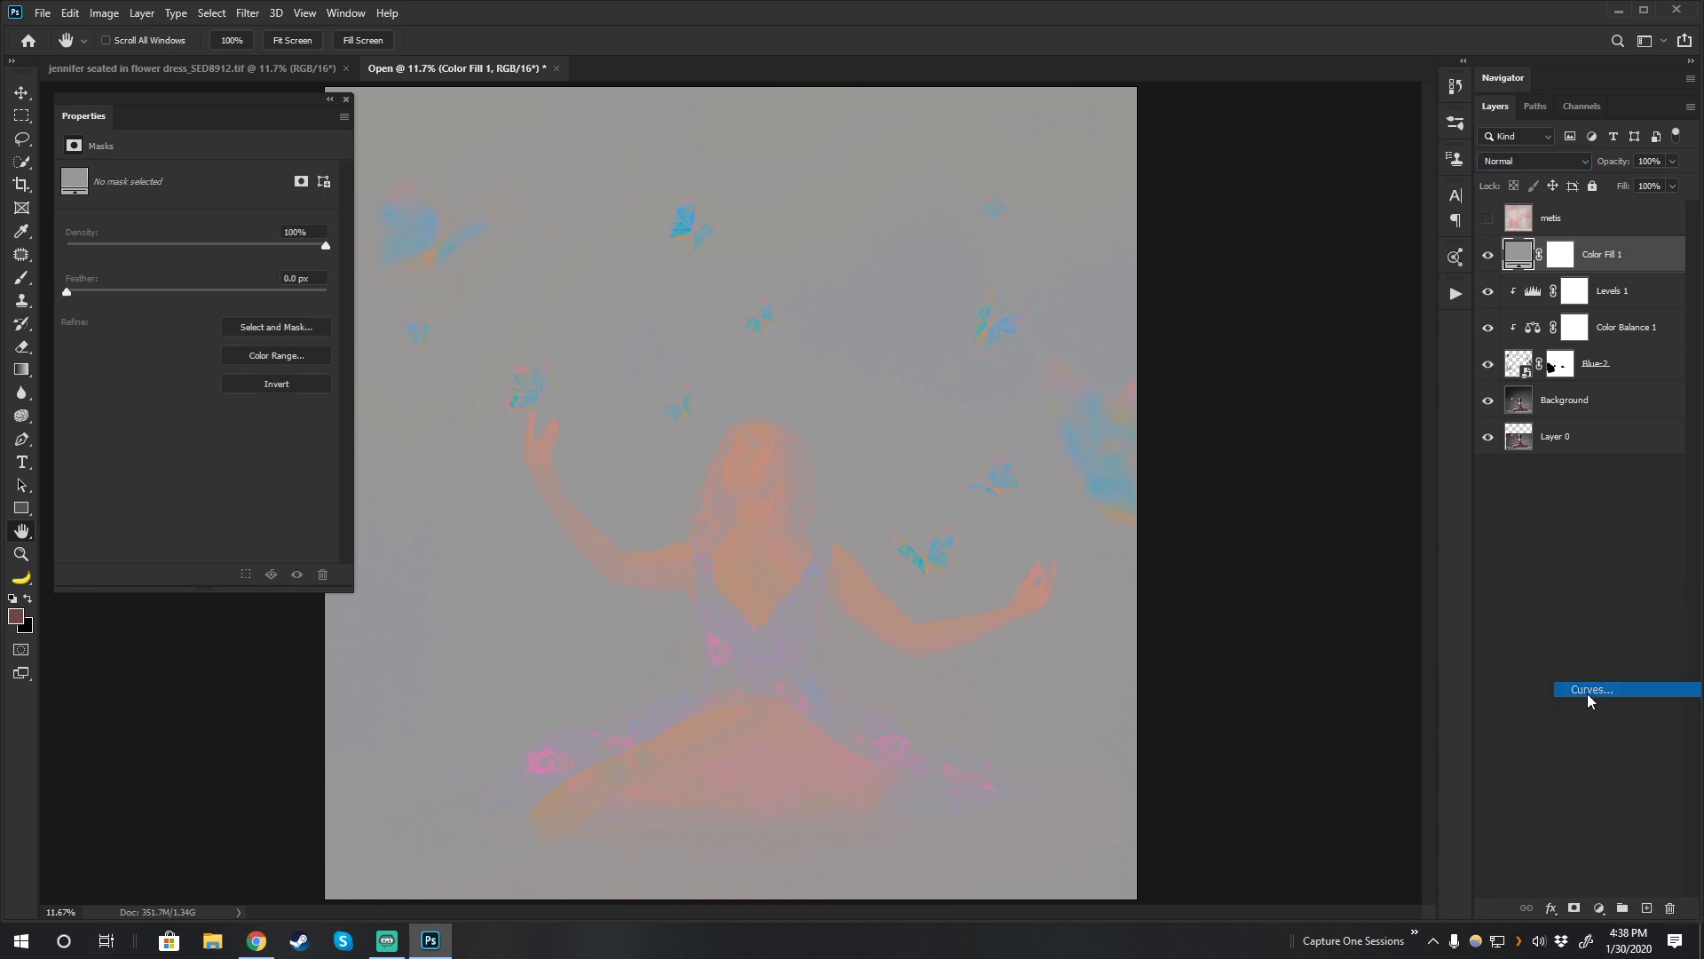
left_click_drag(154, 388, 203, 402)
left_click_drag(280, 298, 273, 285)
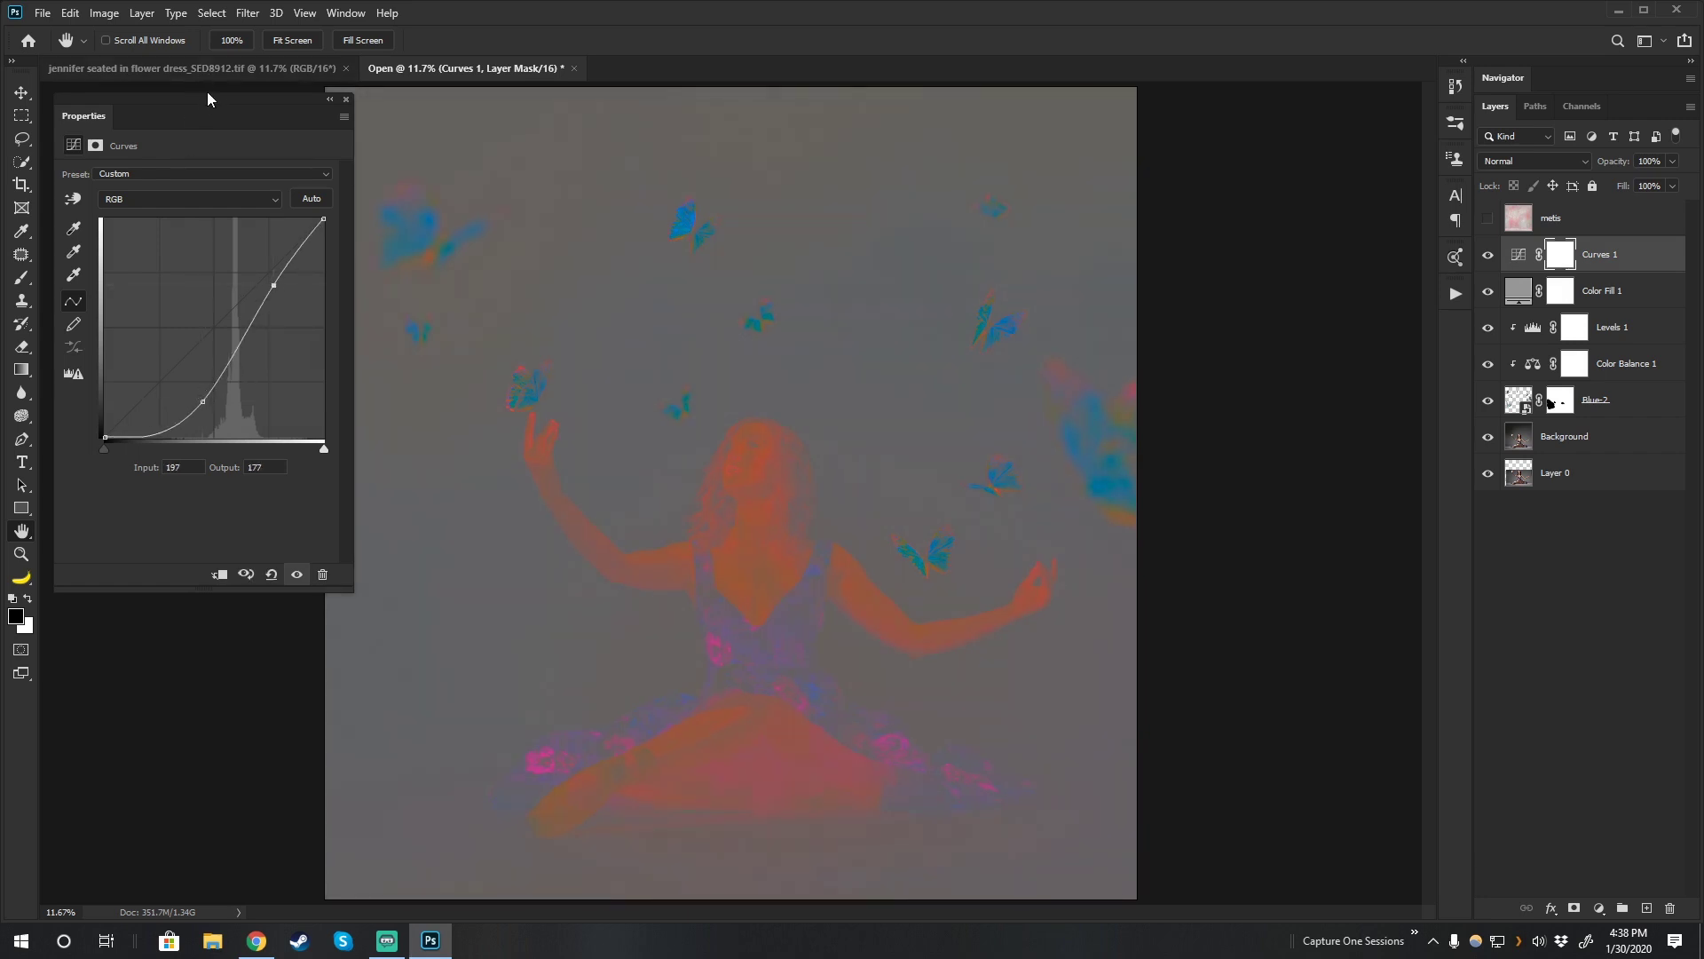
left_click_drag(211, 98, 216, 232)
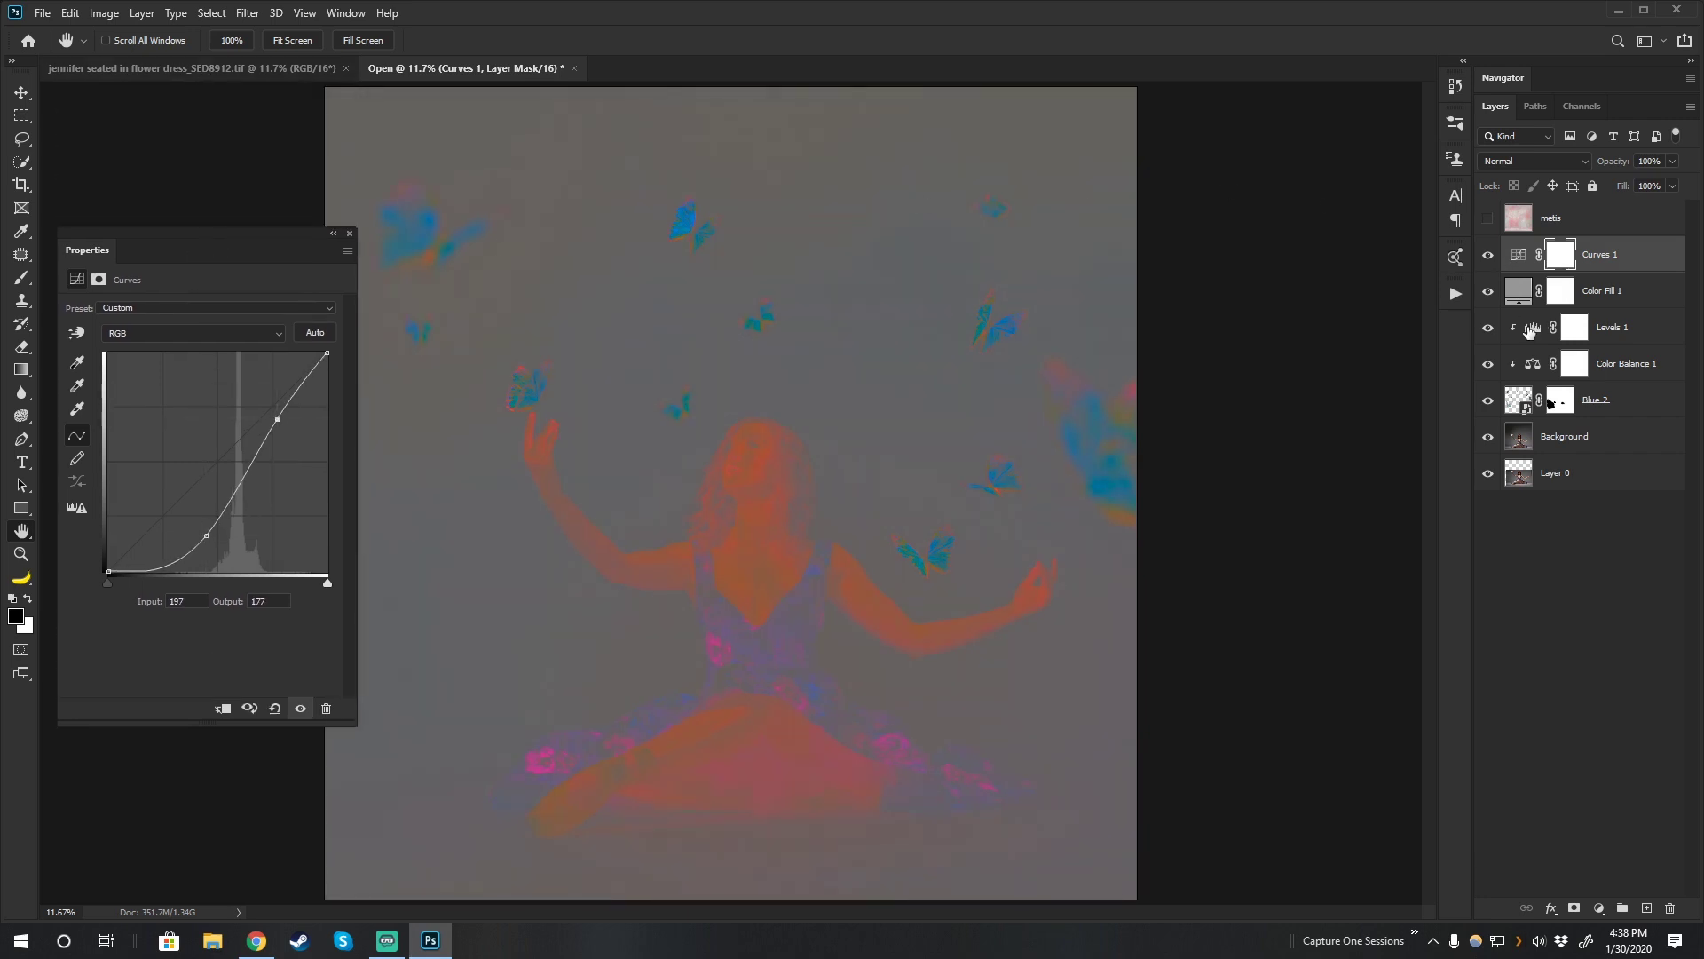
Shift Color Balance 1's shadows slightly toward red, magenta and yellow.
left_click(1532, 365)
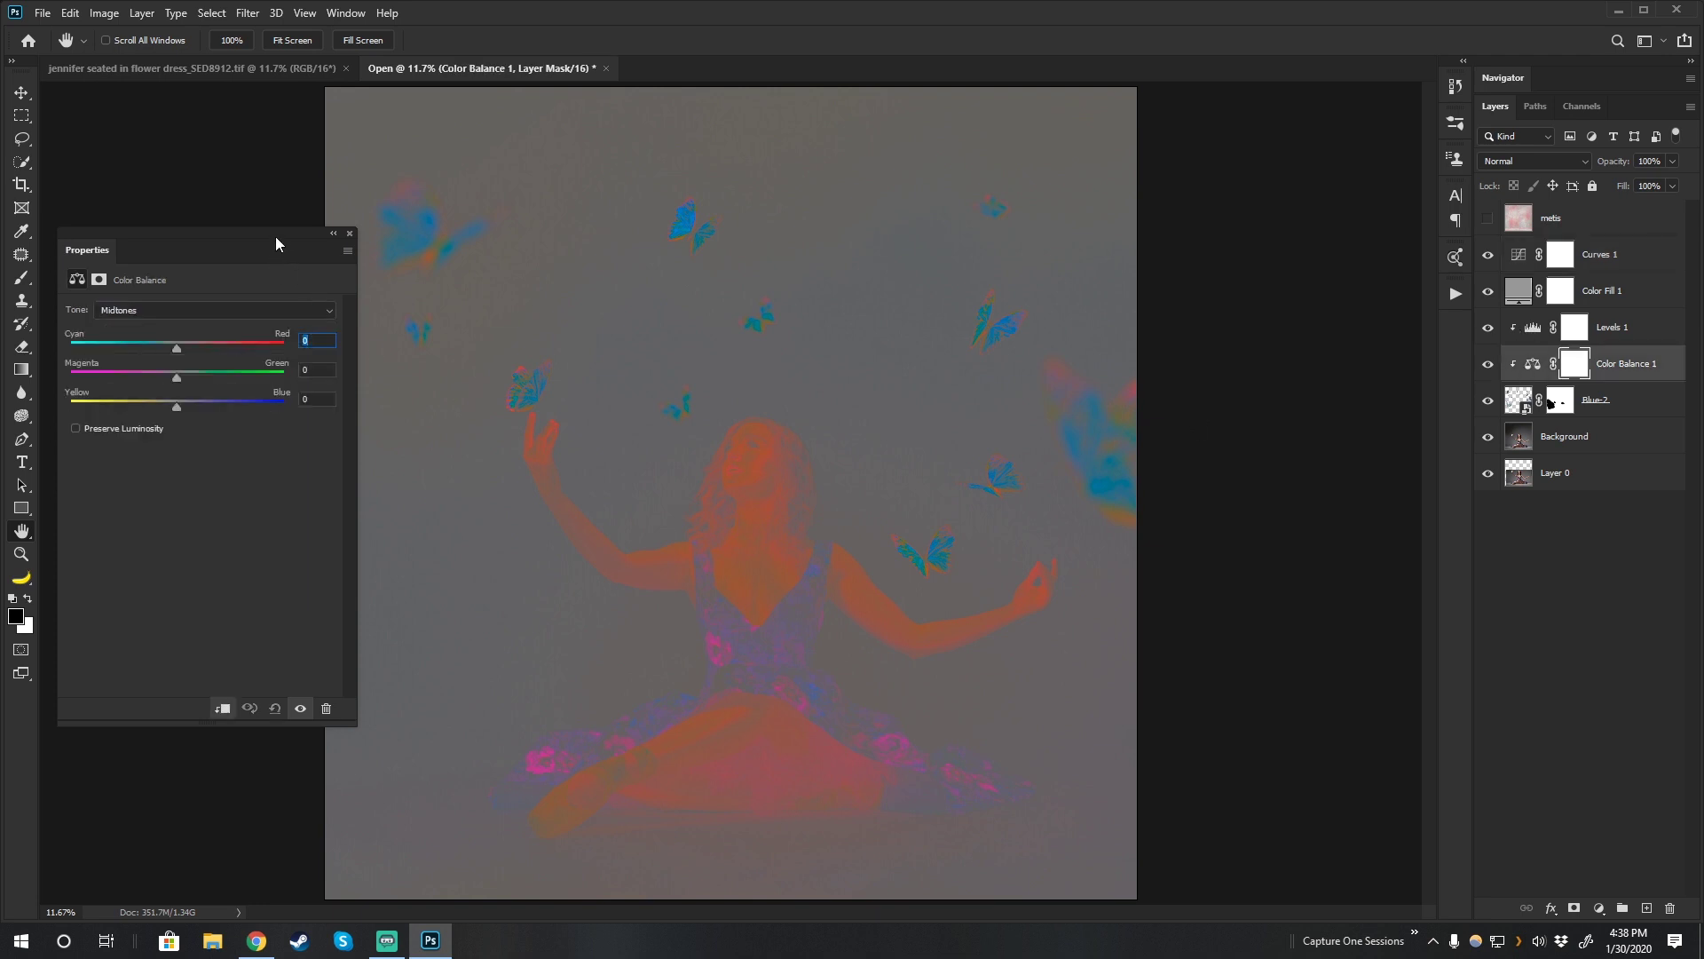
left_click_drag(279, 236, 284, 132)
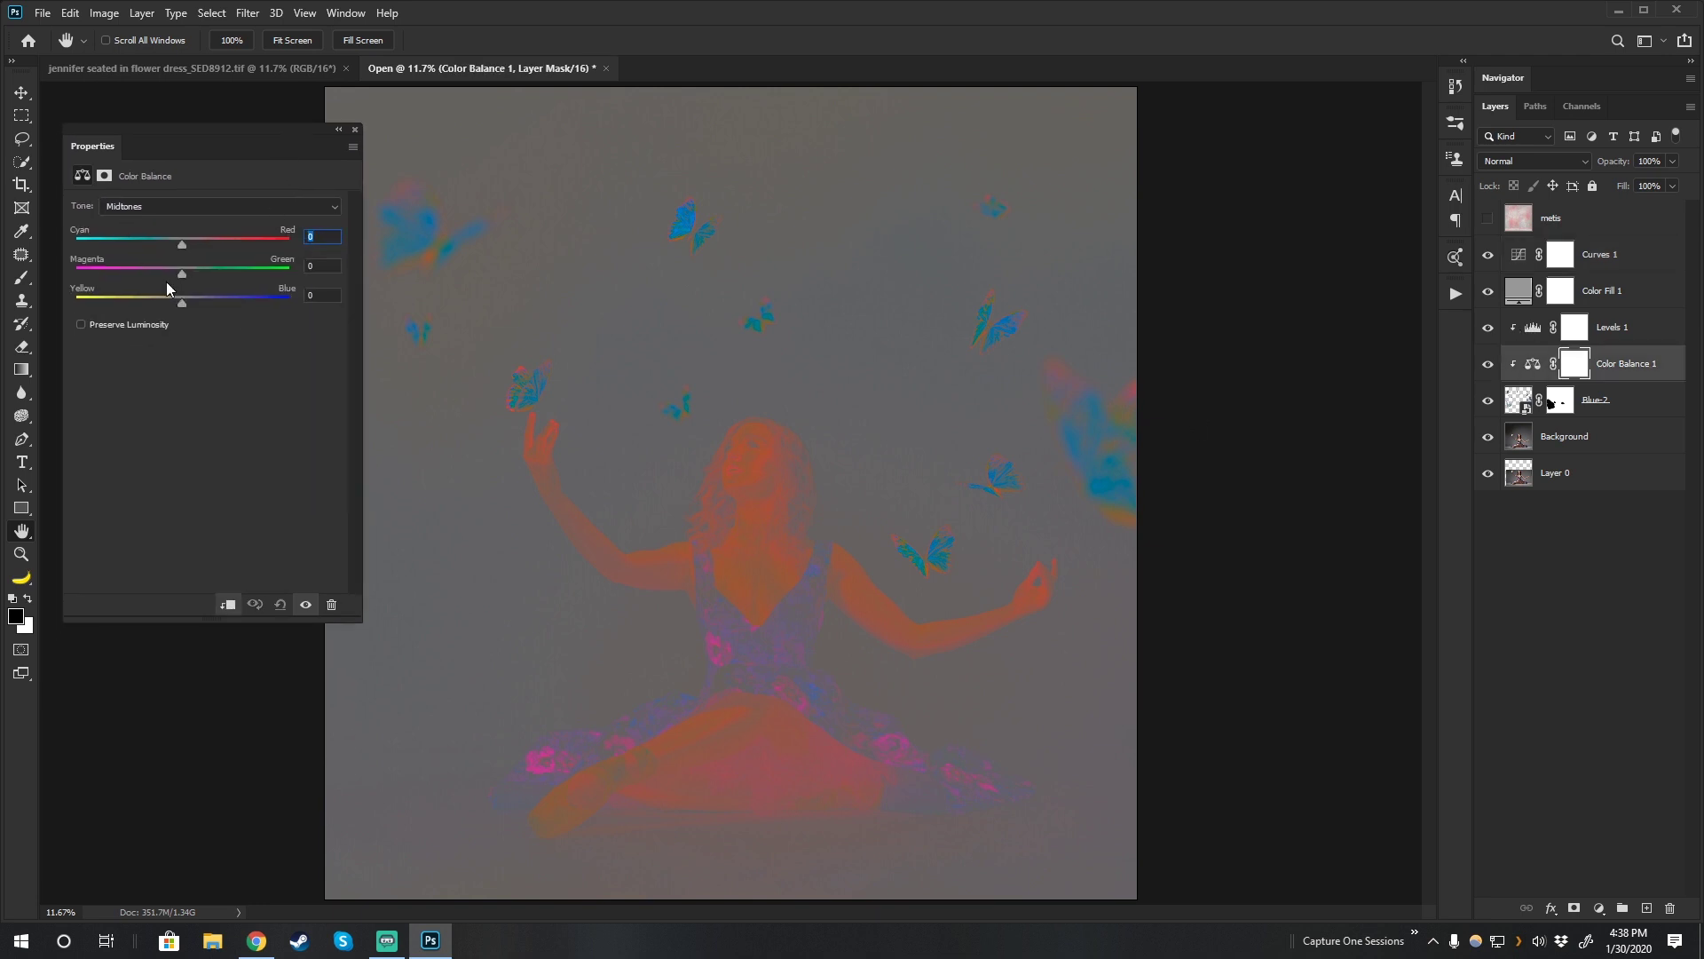
left_click(194, 205)
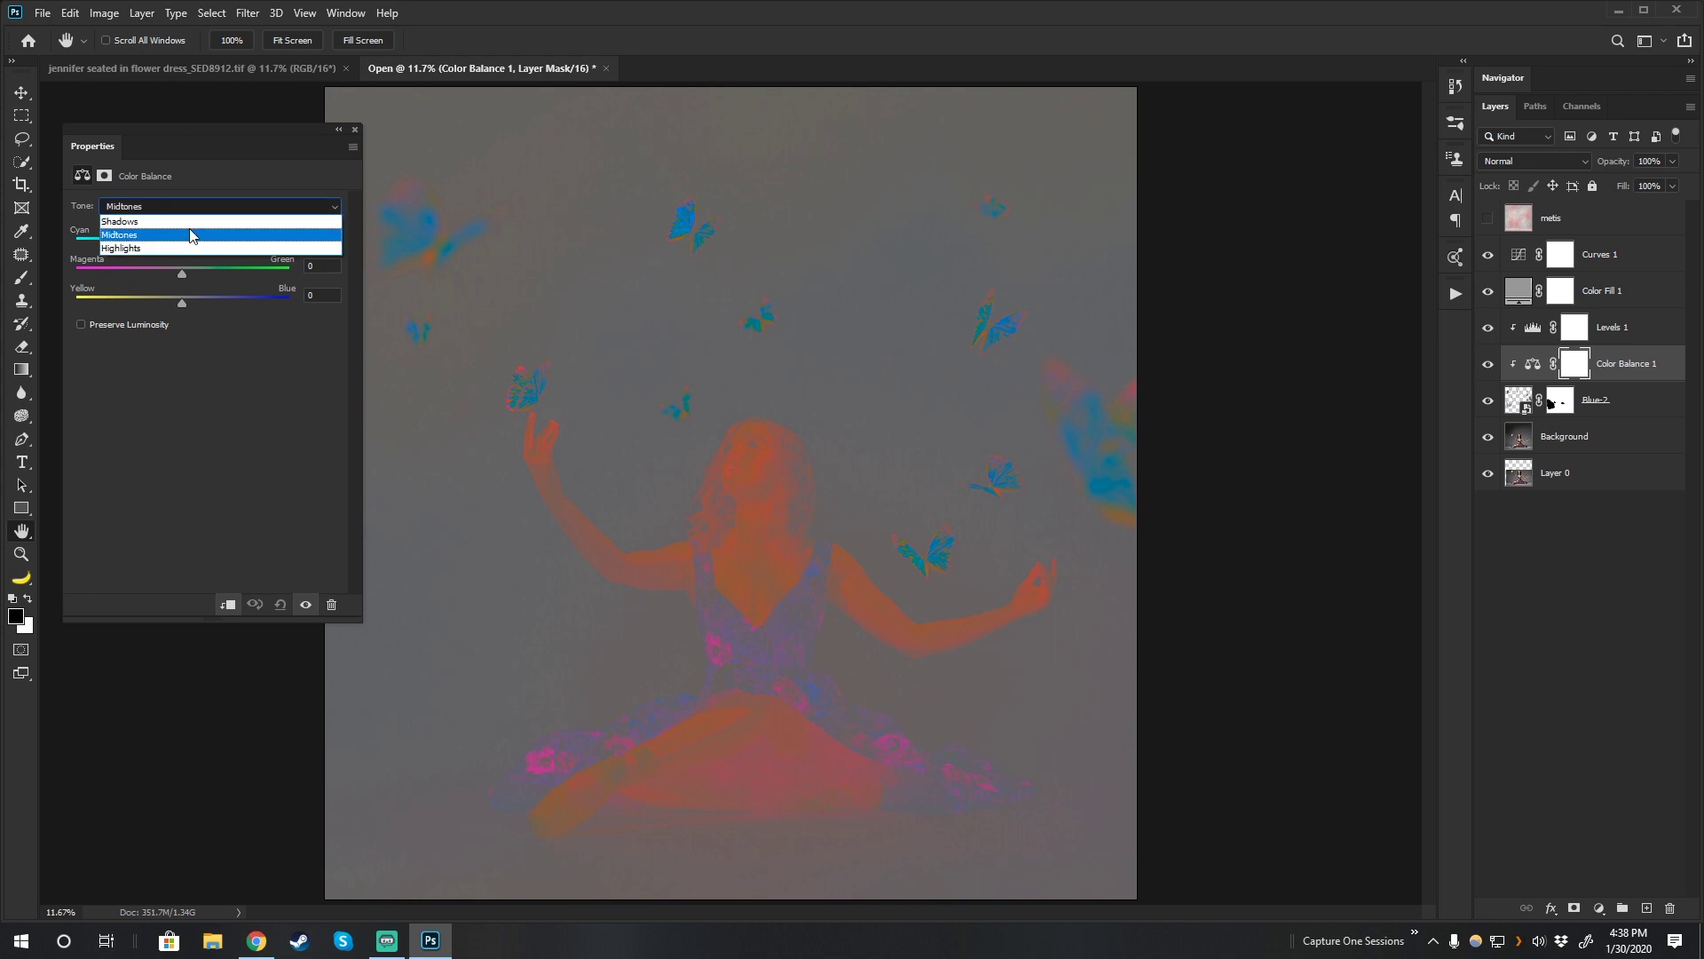
left_click(189, 221)
mouse_move(184, 245)
left_mouse_down()
mouse_move(167, 244)
mouse_move(188, 242)
left_mouse_up()
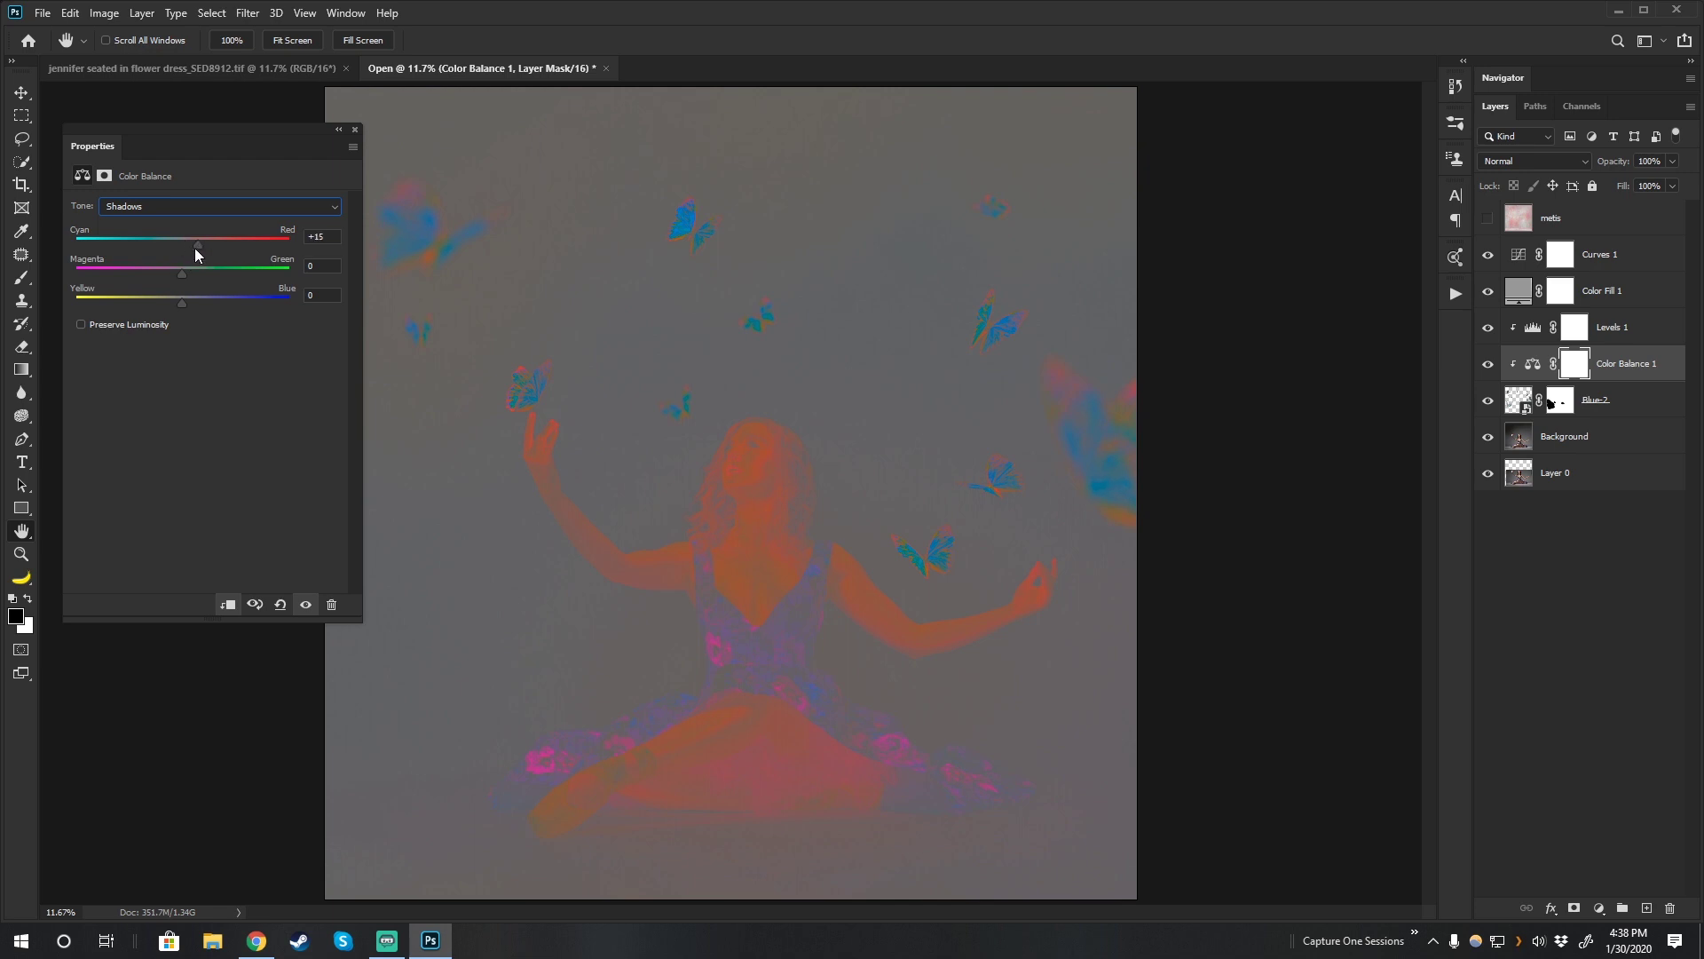
mouse_move(183, 276)
left_mouse_down()
mouse_move(209, 278)
mouse_move(178, 280)
left_mouse_up()
mouse_move(183, 306)
left_mouse_down()
mouse_move(203, 306)
mouse_move(165, 309)
mouse_move(206, 311)
left_mouse_up()
Nudge the midtones toward red, slightly toward green, and toward yellow.
left_click(232, 206)
left_click(226, 236)
mouse_move(179, 251)
left_mouse_down()
mouse_move(133, 247)
mouse_move(217, 247)
mouse_move(199, 249)
left_mouse_up()
left_click(186, 277)
left_click_drag(183, 305, 166, 305)
Adjust the highlights' cyan–red balance, then hide the Curves 1 and Color Fill 1 layers.
left_click(155, 207)
left_click(158, 247)
left_click_drag(184, 246, 143, 300)
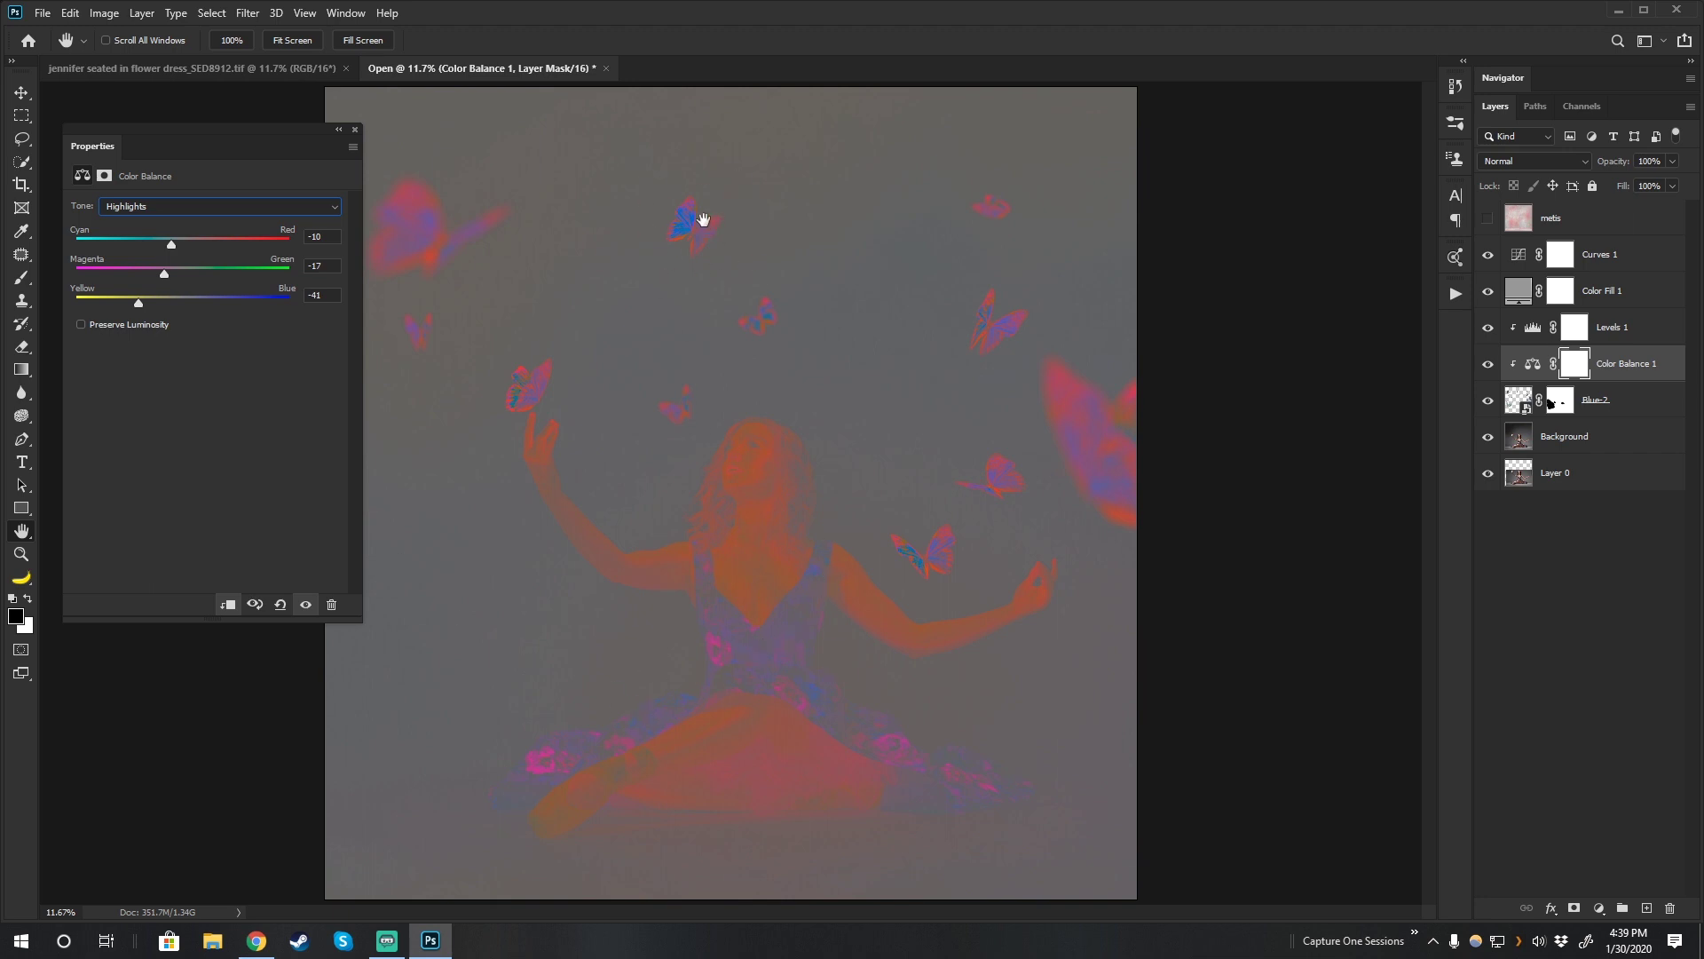
left_click(355, 130)
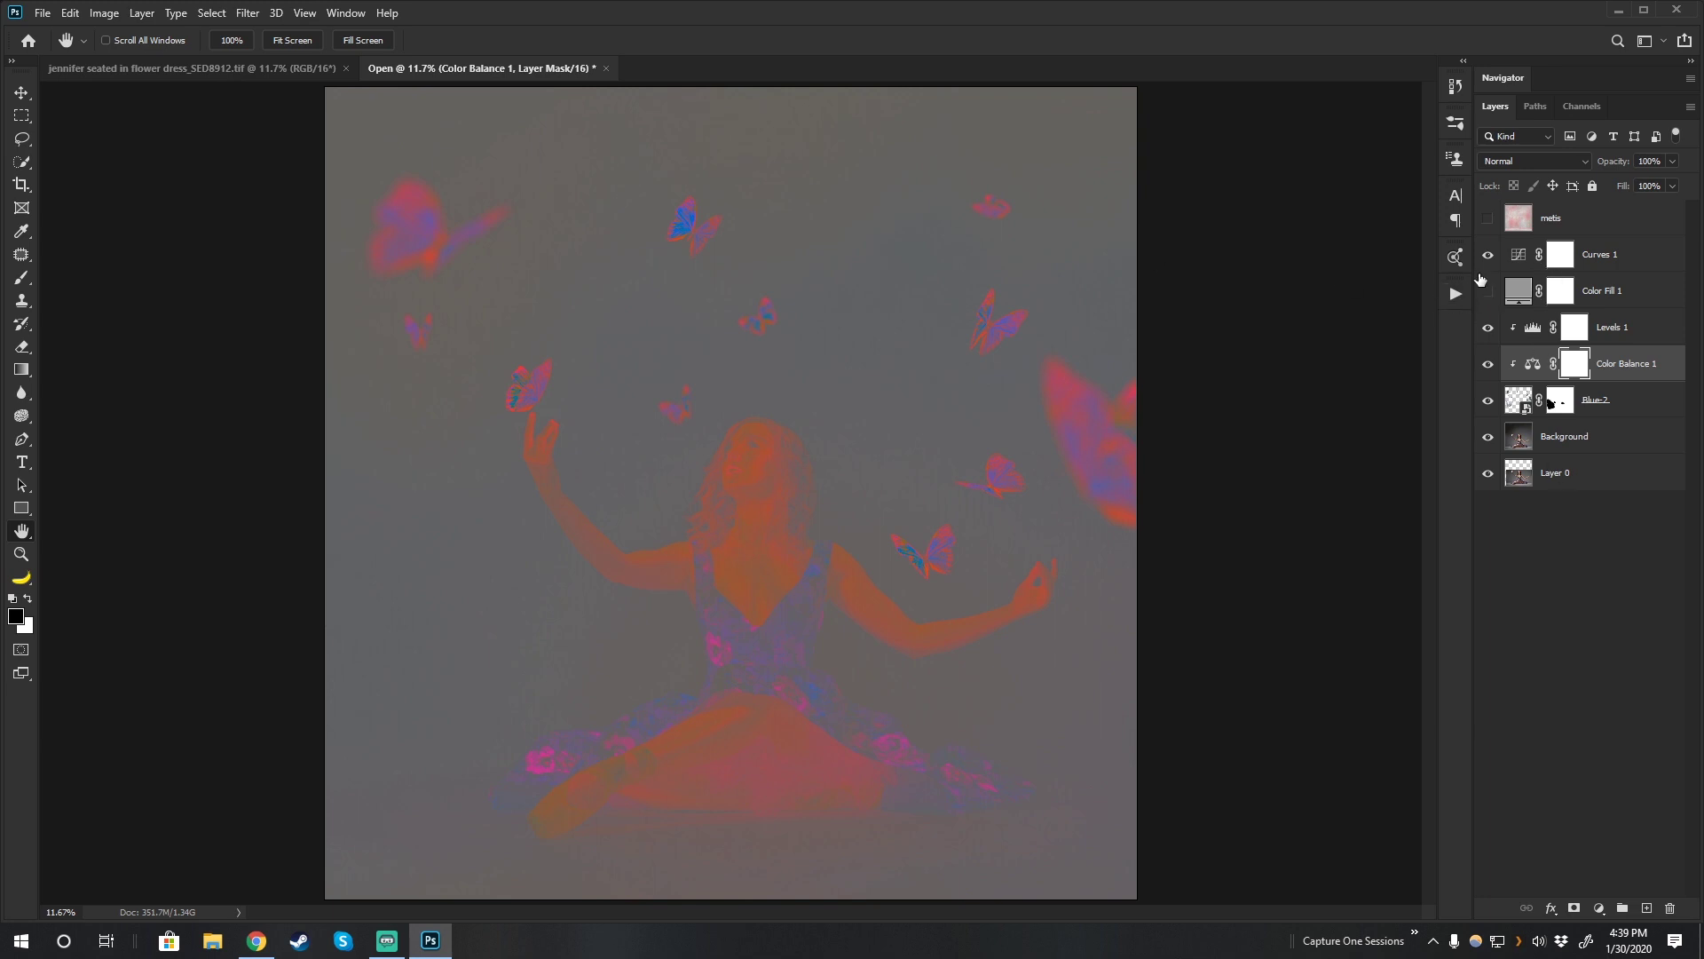
left_click_drag(1487, 292, 1487, 255)
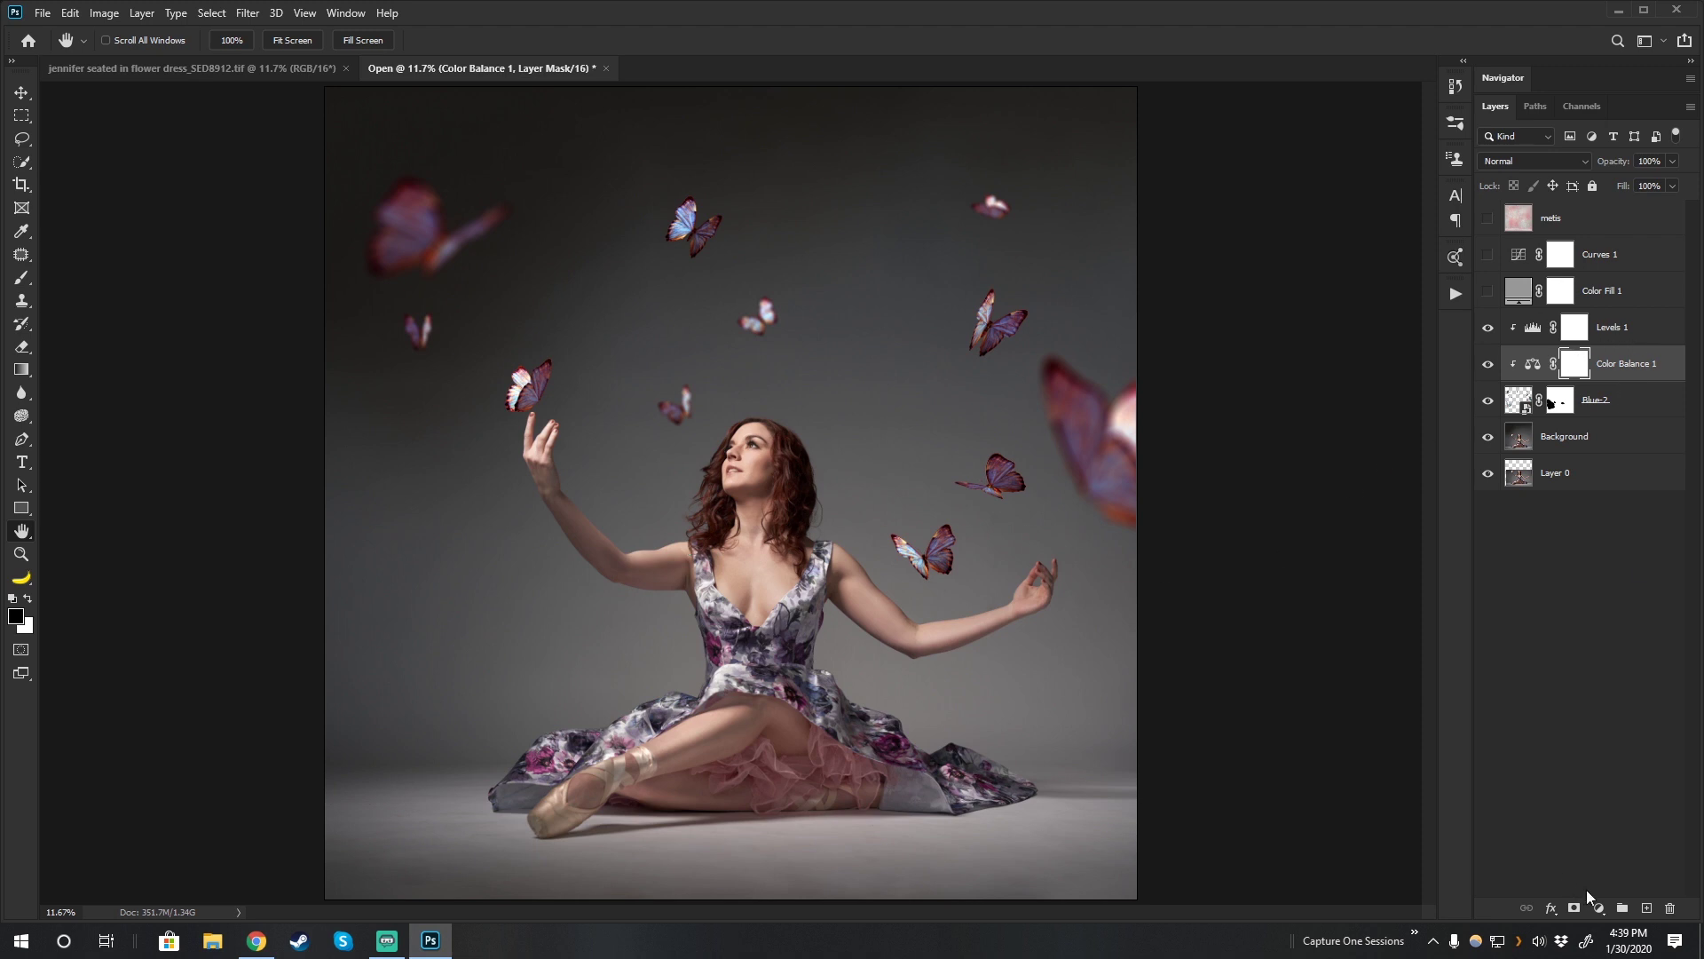
Add a Hue/Saturation layer above Color Balance 1 with Saturation -17, keeping Hue at 0.
left_click(1600, 908)
left_click(1614, 748)
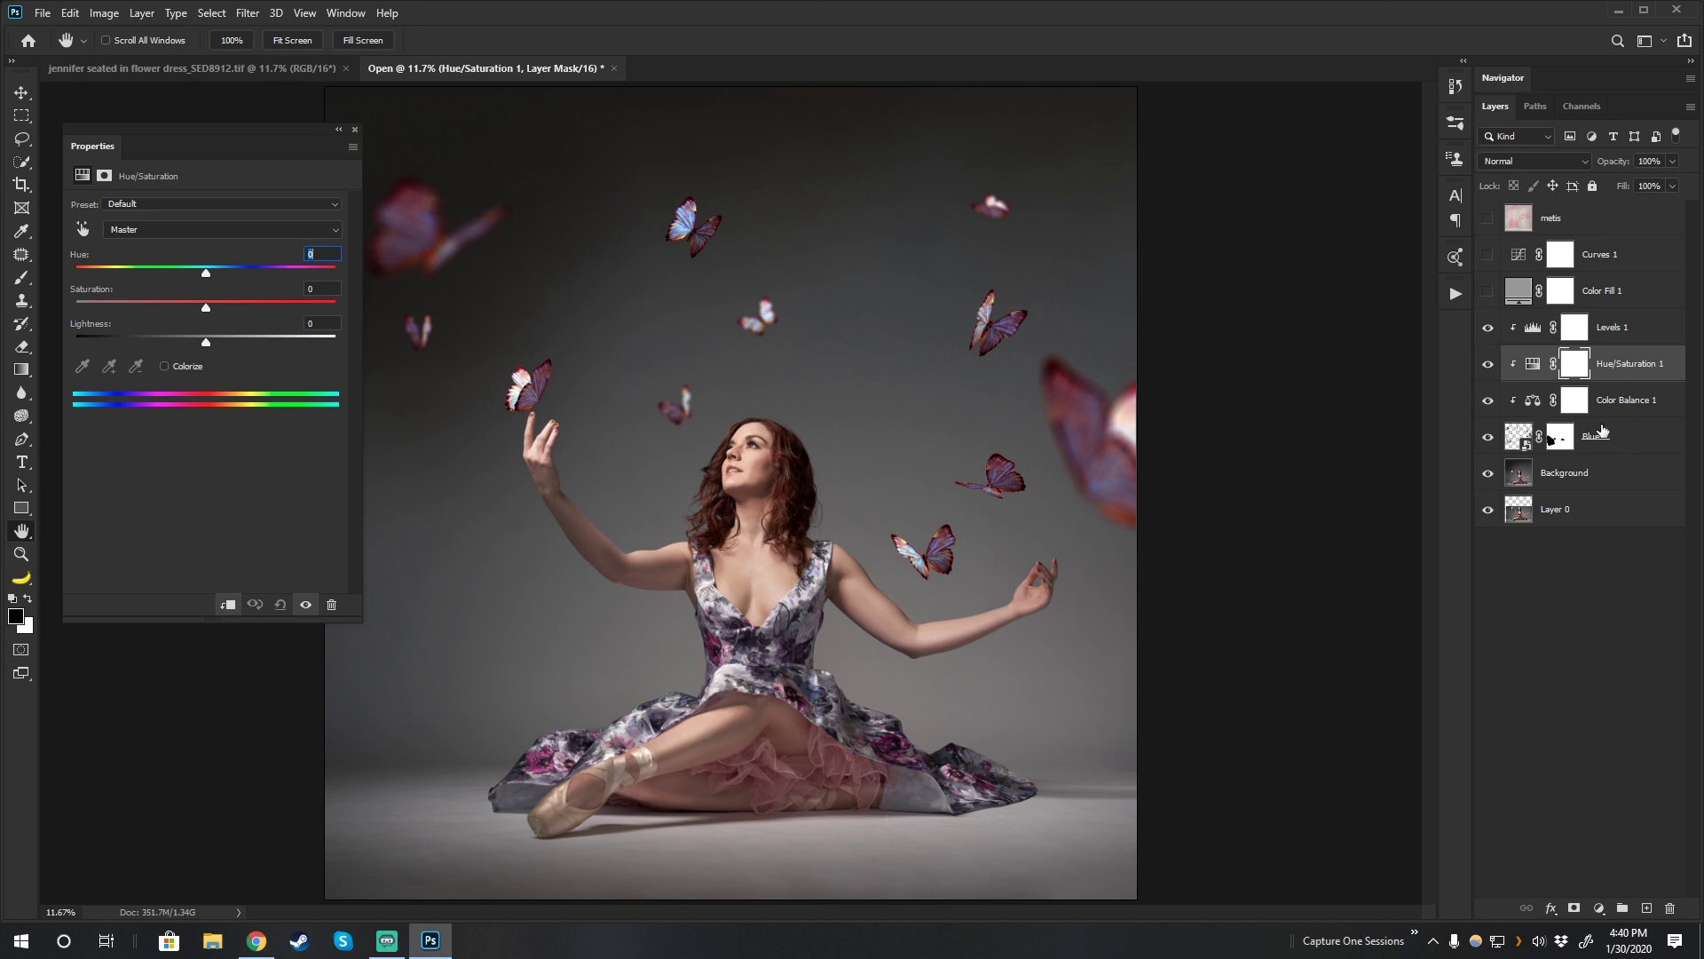
left_click_drag(1590, 387, 1617, 373)
mouse_move(206, 307)
left_mouse_down()
mouse_move(158, 300)
mouse_move(284, 308)
mouse_move(189, 314)
left_mouse_up()
mouse_move(206, 275)
left_mouse_down()
mouse_move(190, 273)
mouse_move(270, 269)
mouse_move(197, 278)
left_mouse_up()
left_click_drag(80, 257, 86, 256)
Close the Hue/Saturation settings and select the Color Fill 1 layer.
left_click(356, 128)
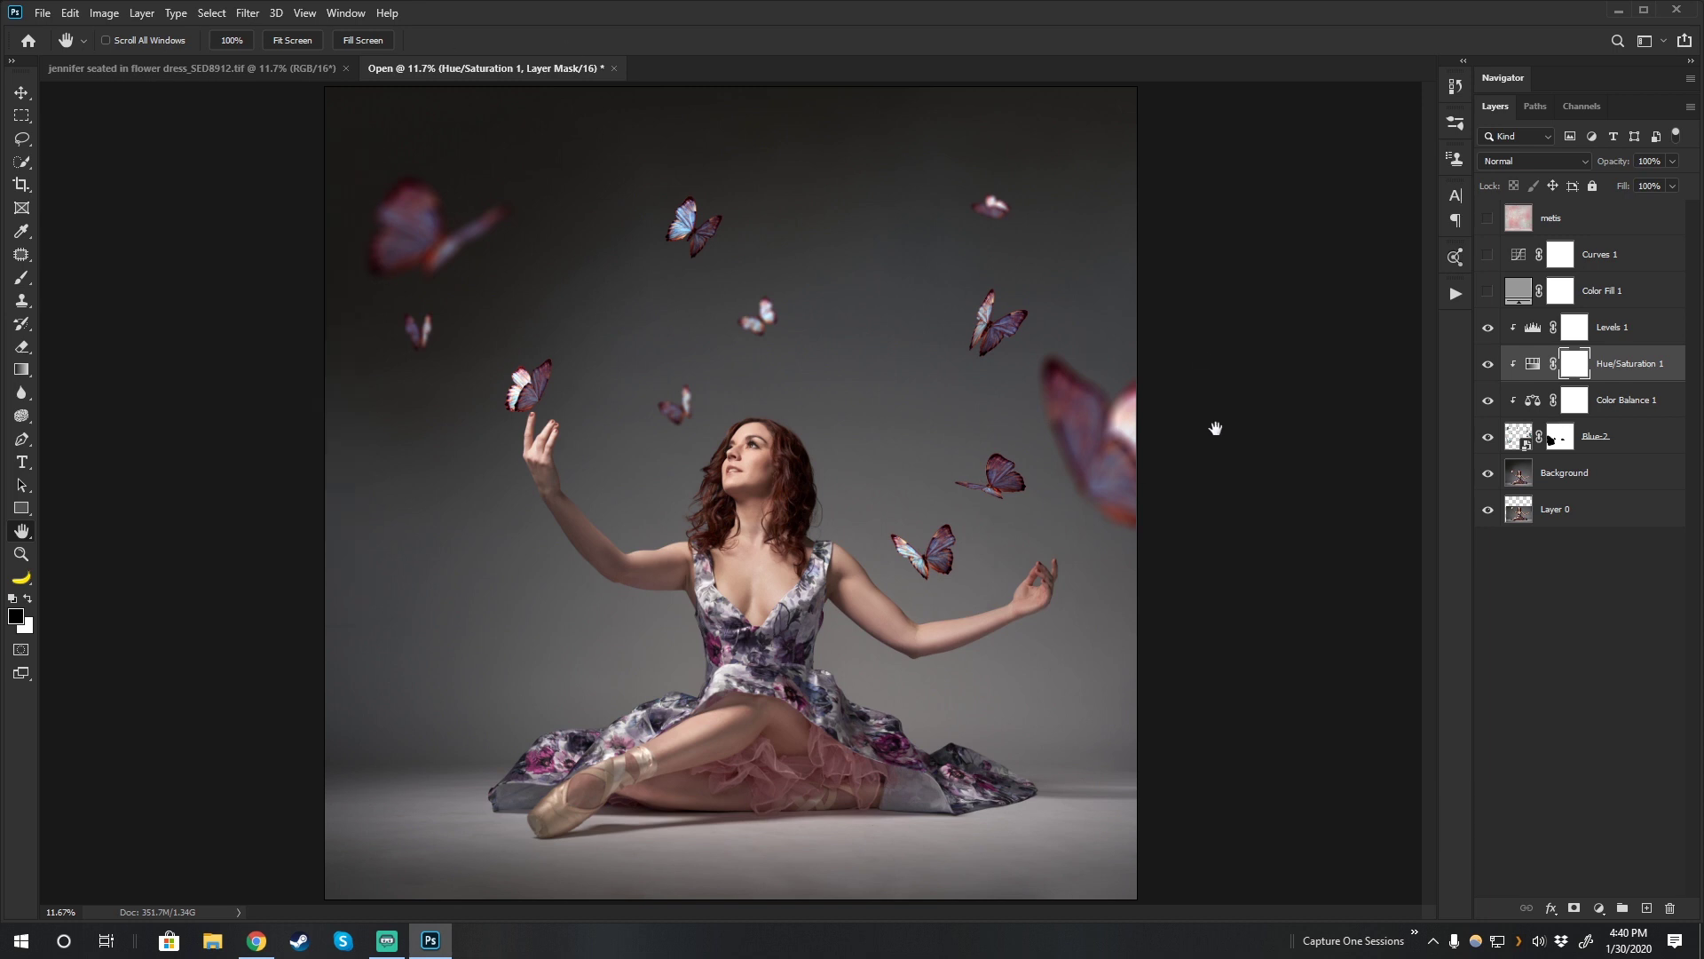
left_click(1634, 290)
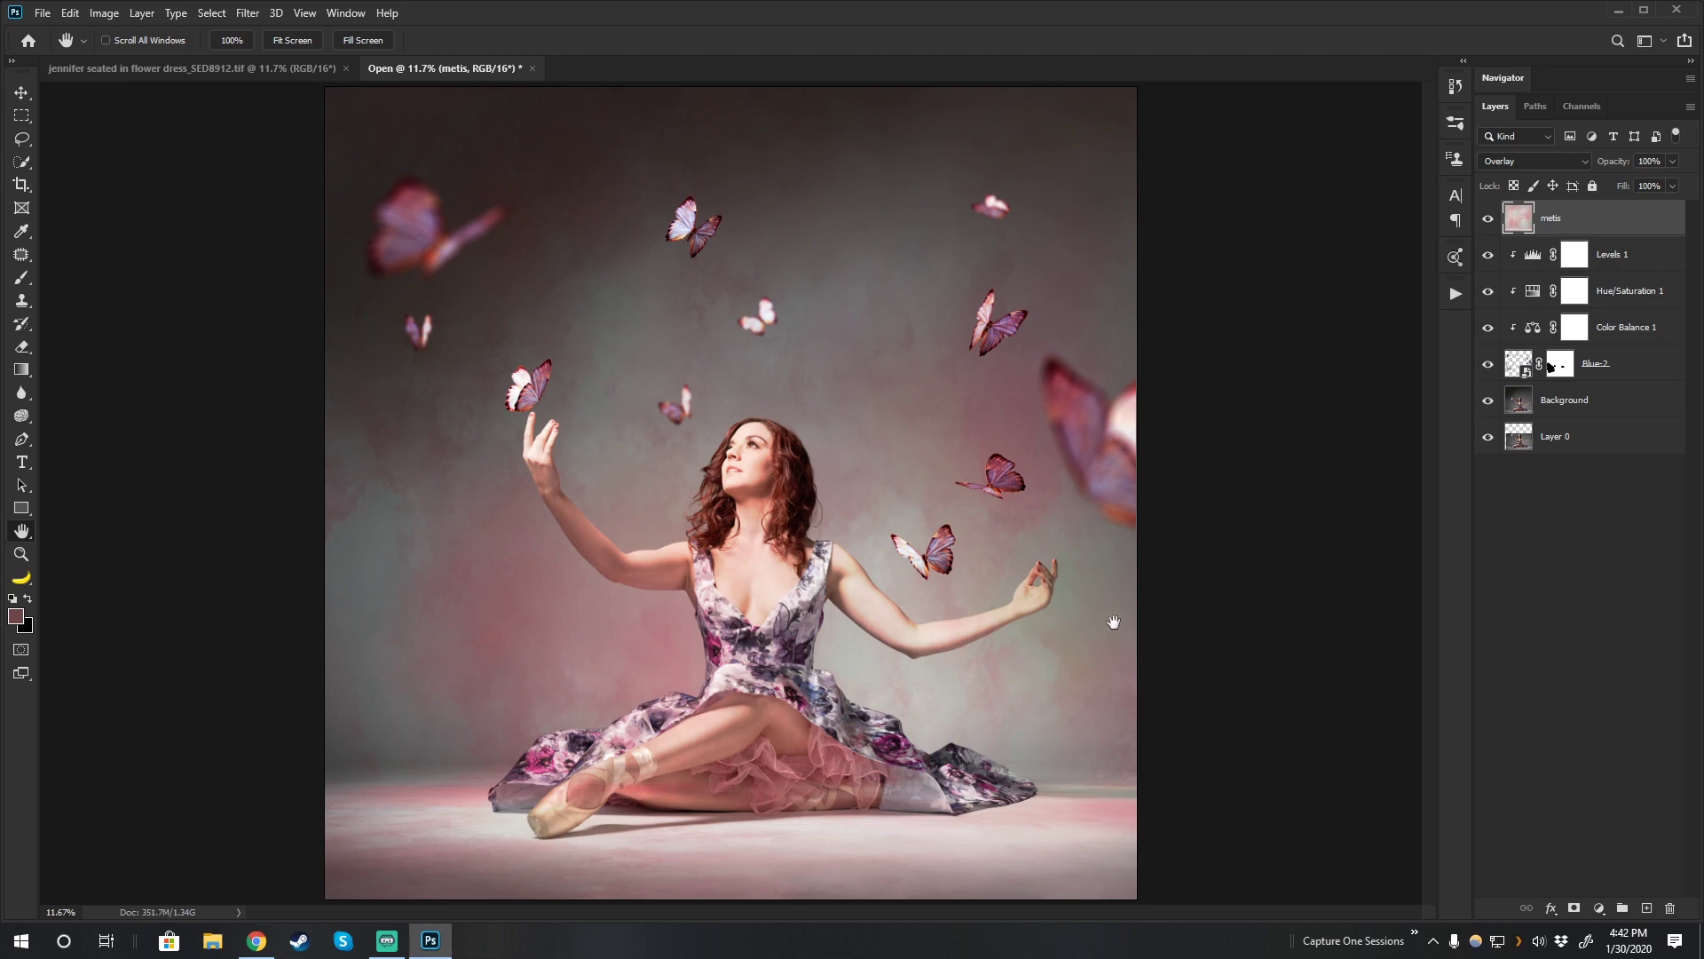
Hide and re-show the metis texture layer to compare the composite.
left_click(1489, 218)
left_click(1488, 218)
Add a Hue/Saturation adjustment layer clipped to the metis texture.
left_click(1602, 909)
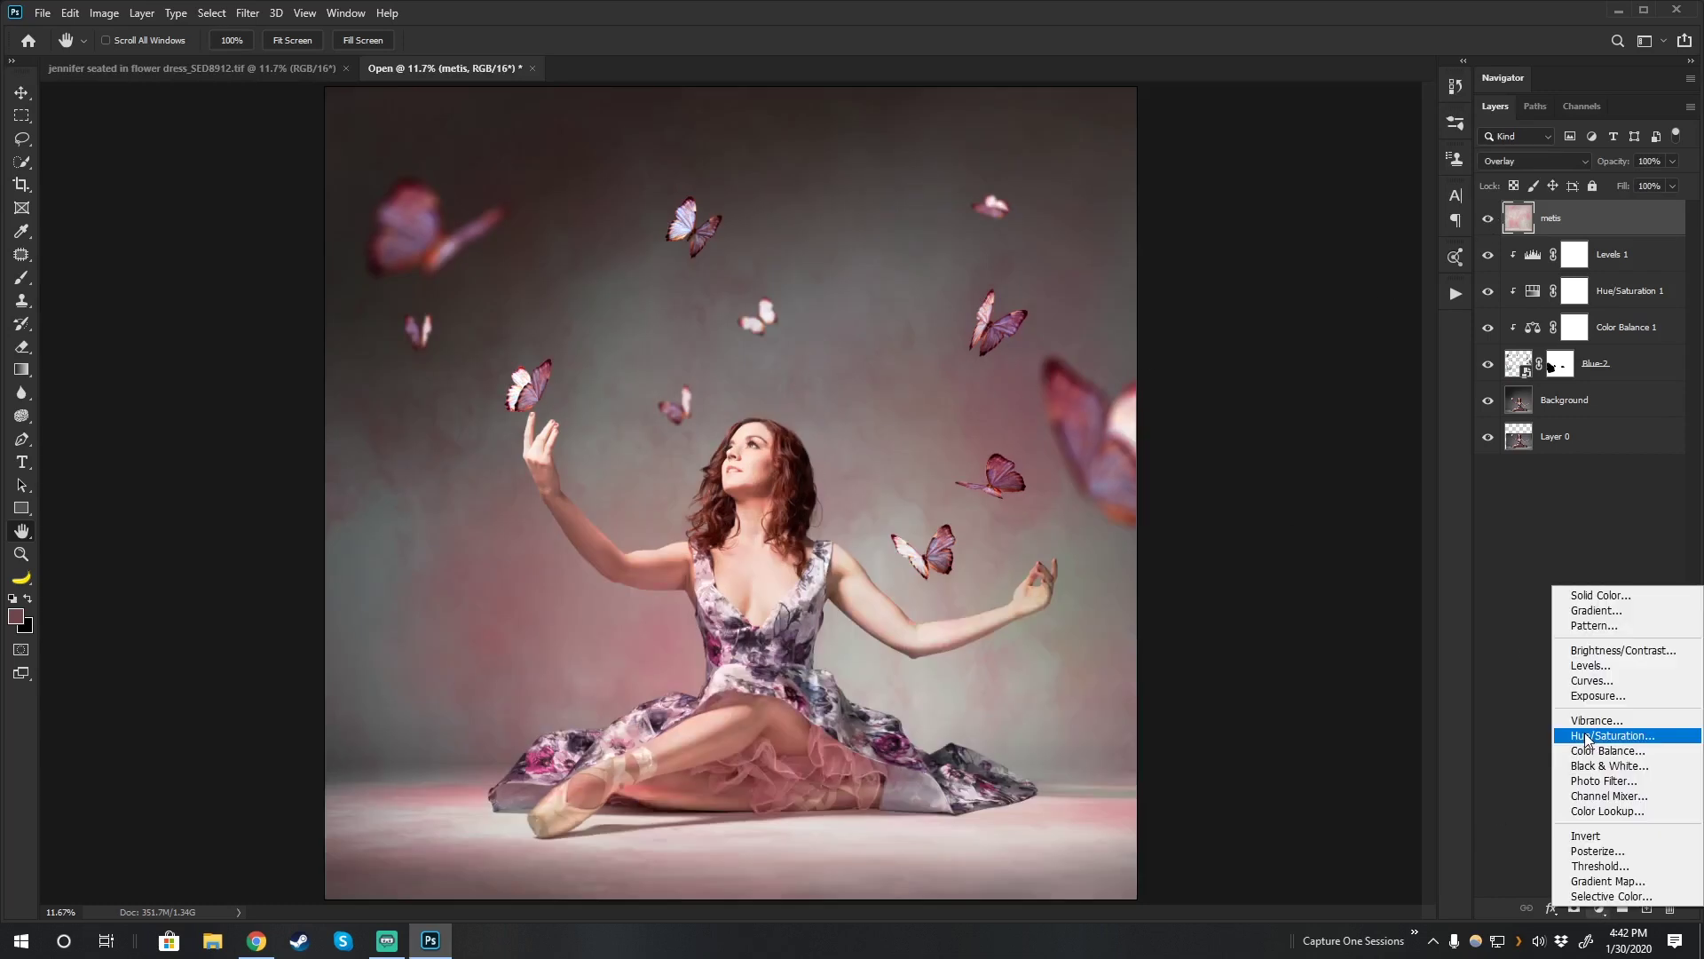
left_click(1589, 738)
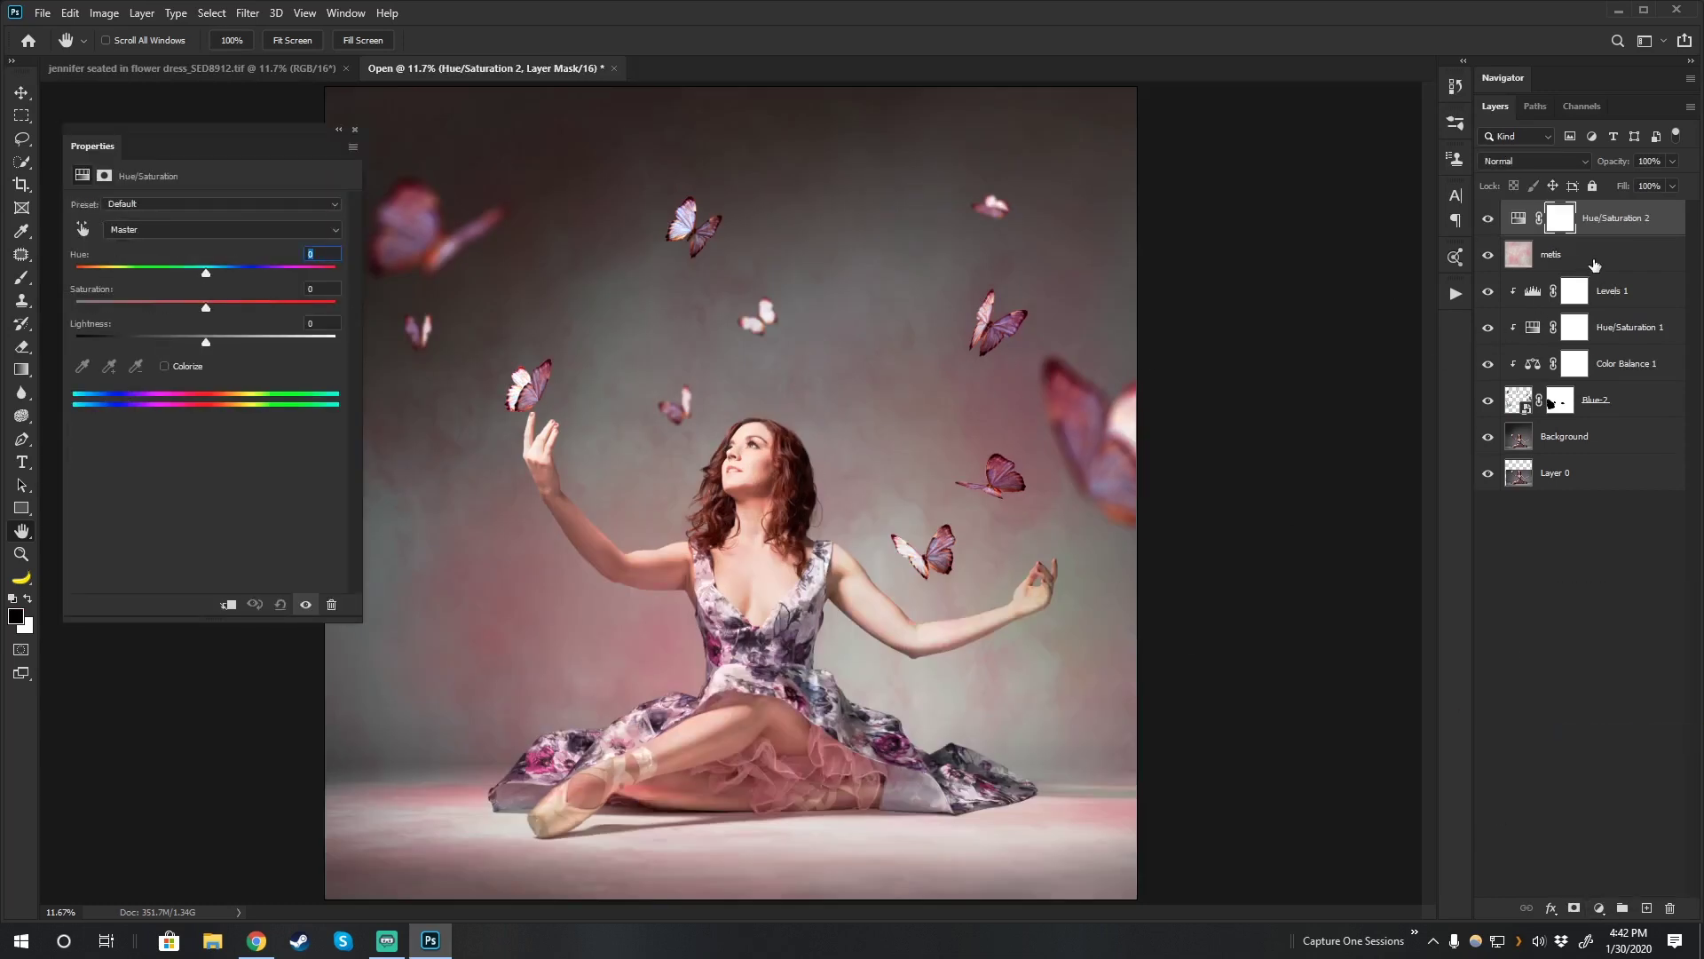
left_click(1604, 238, "alt")
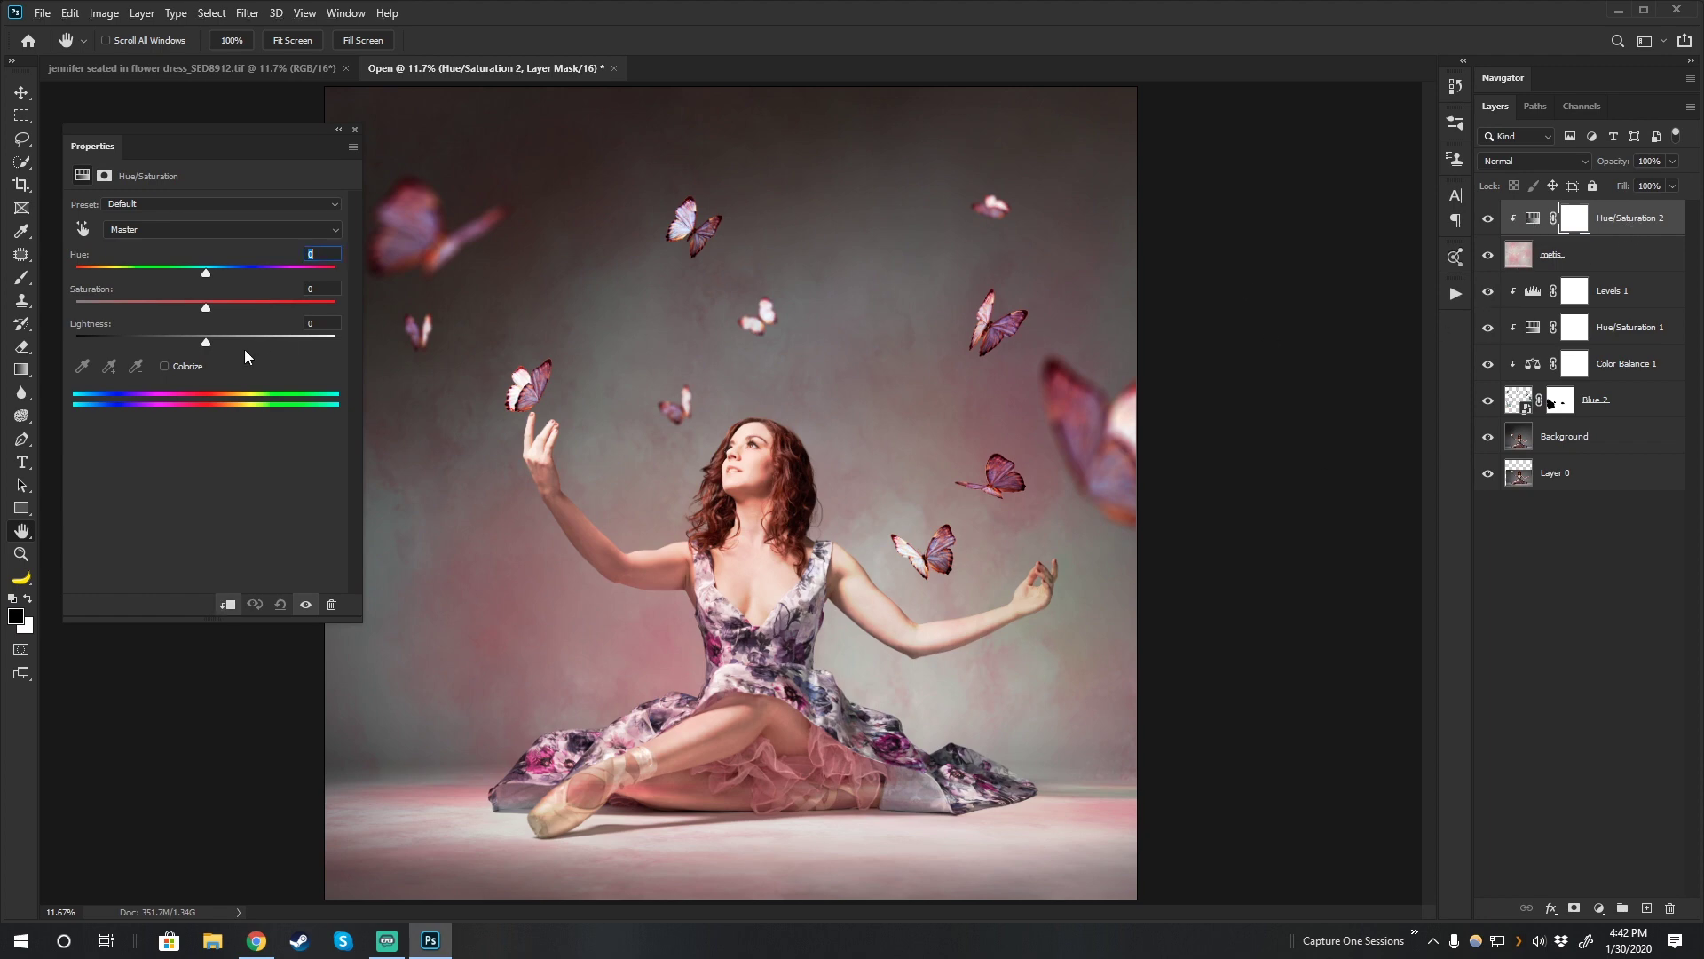
Darken the metis texture and fully desaturate it to Saturation -100, comparing with metis hidden.
left_click_drag(211, 341, 153, 334)
left_click(1487, 255)
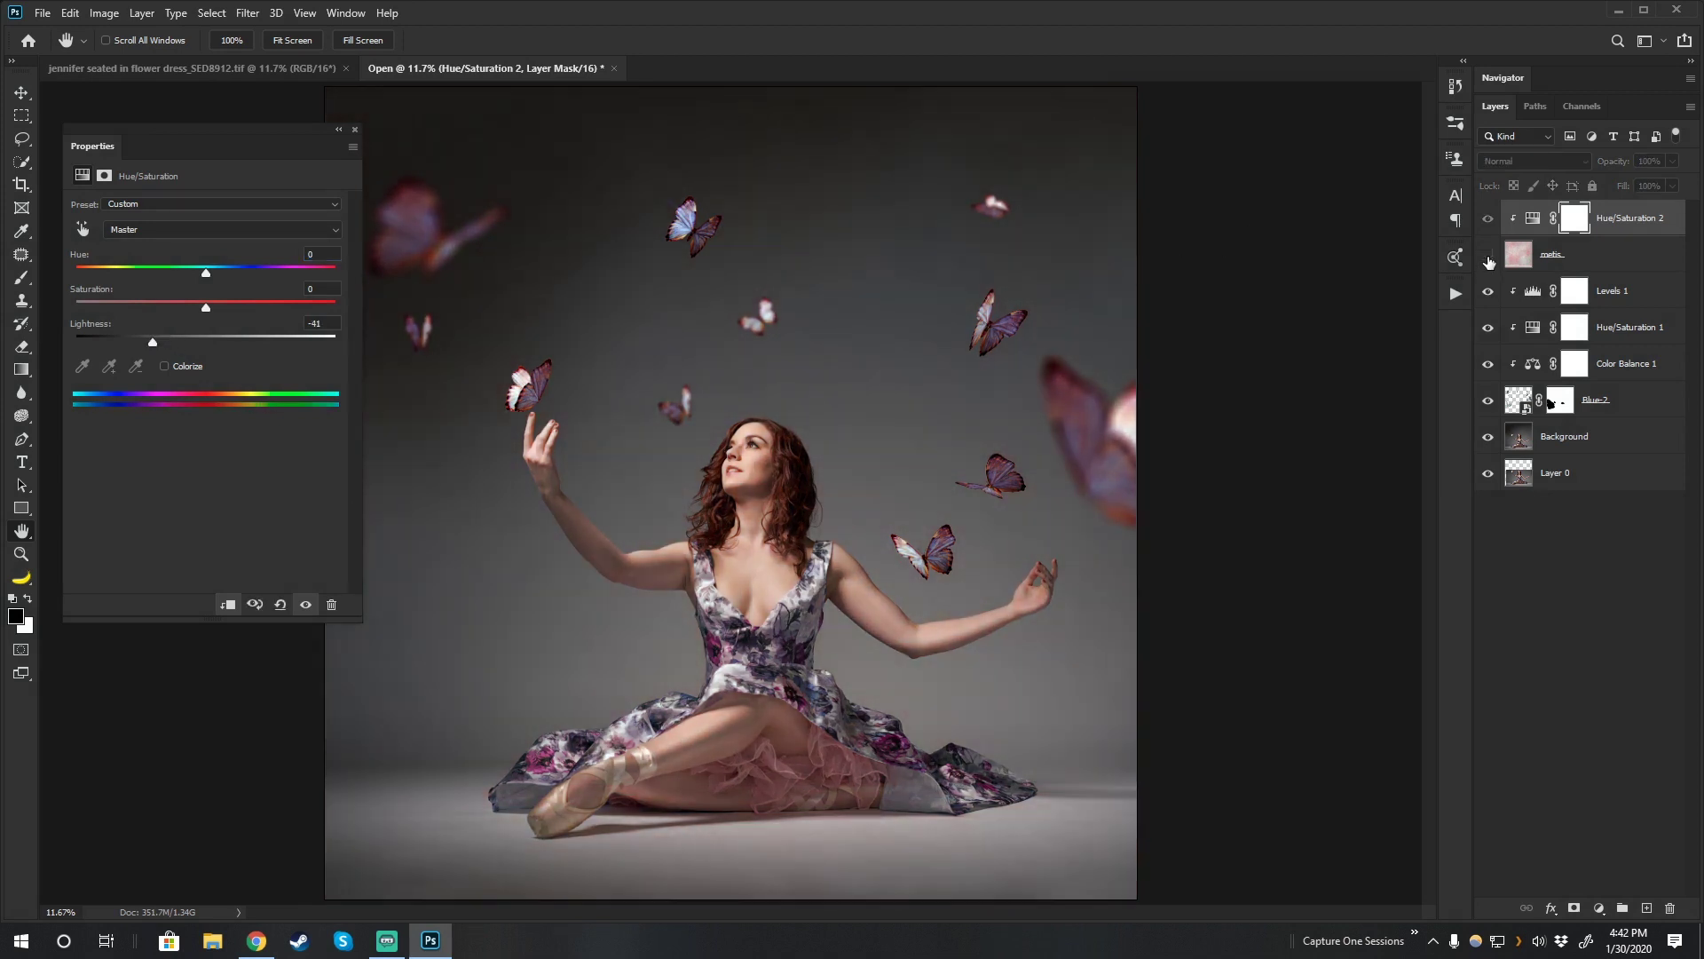
left_click(1488, 255)
left_click_drag(206, 308, 7, 301)
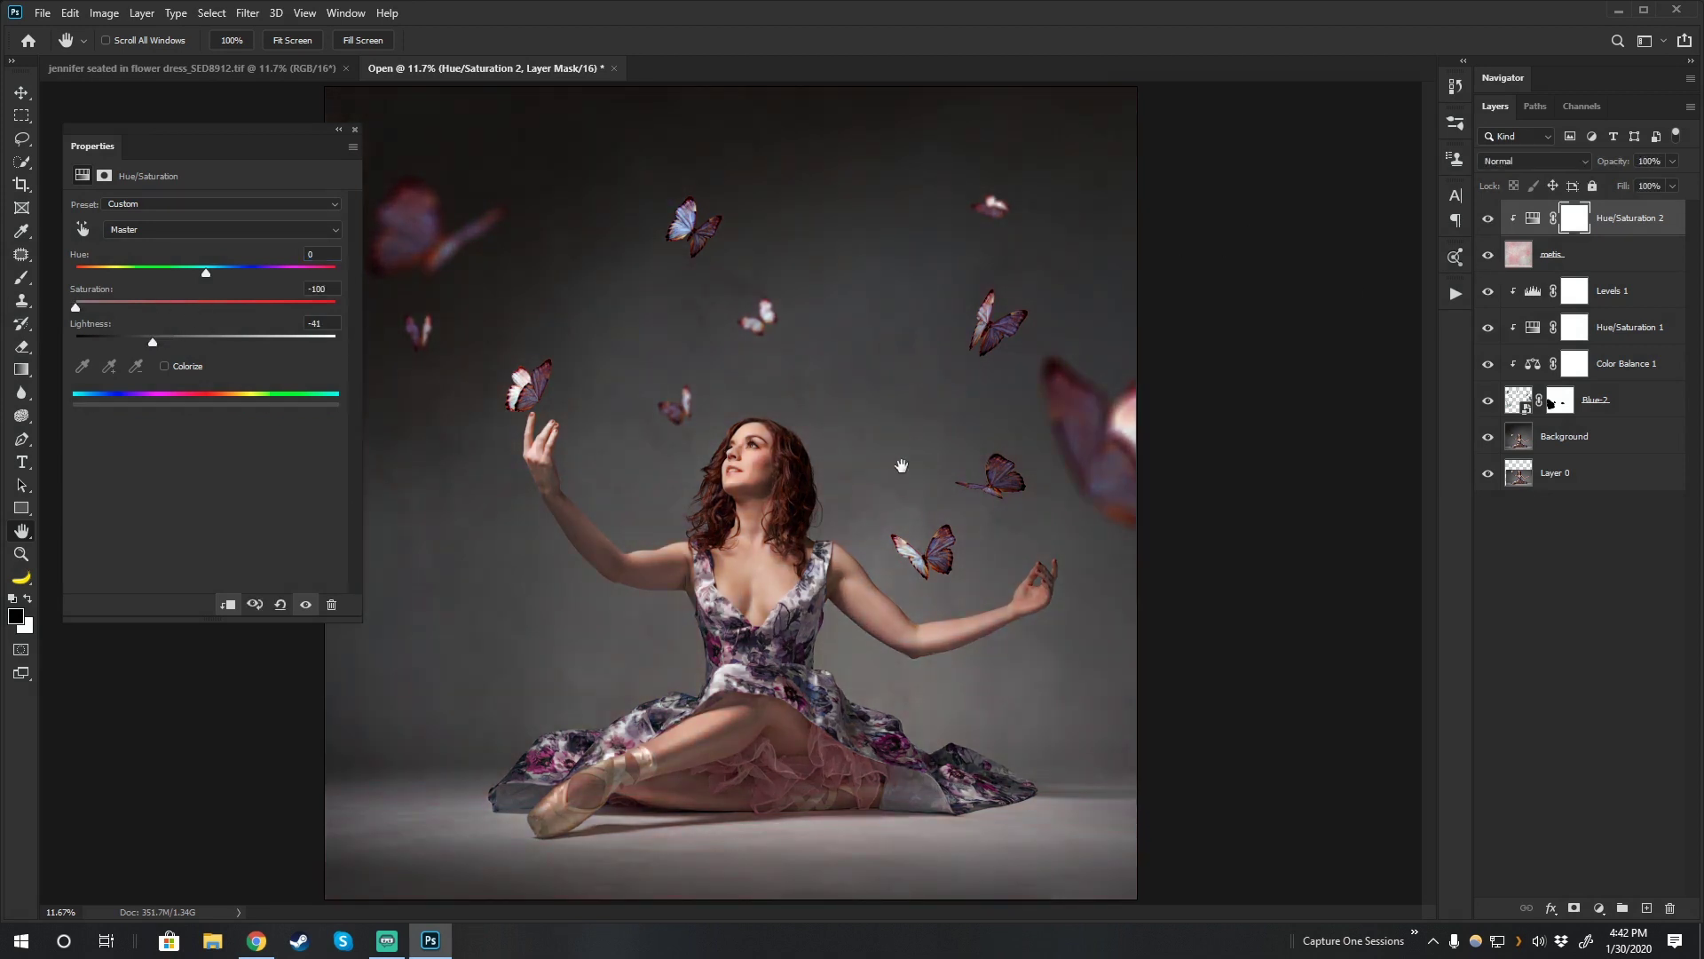
left_click(1488, 255)
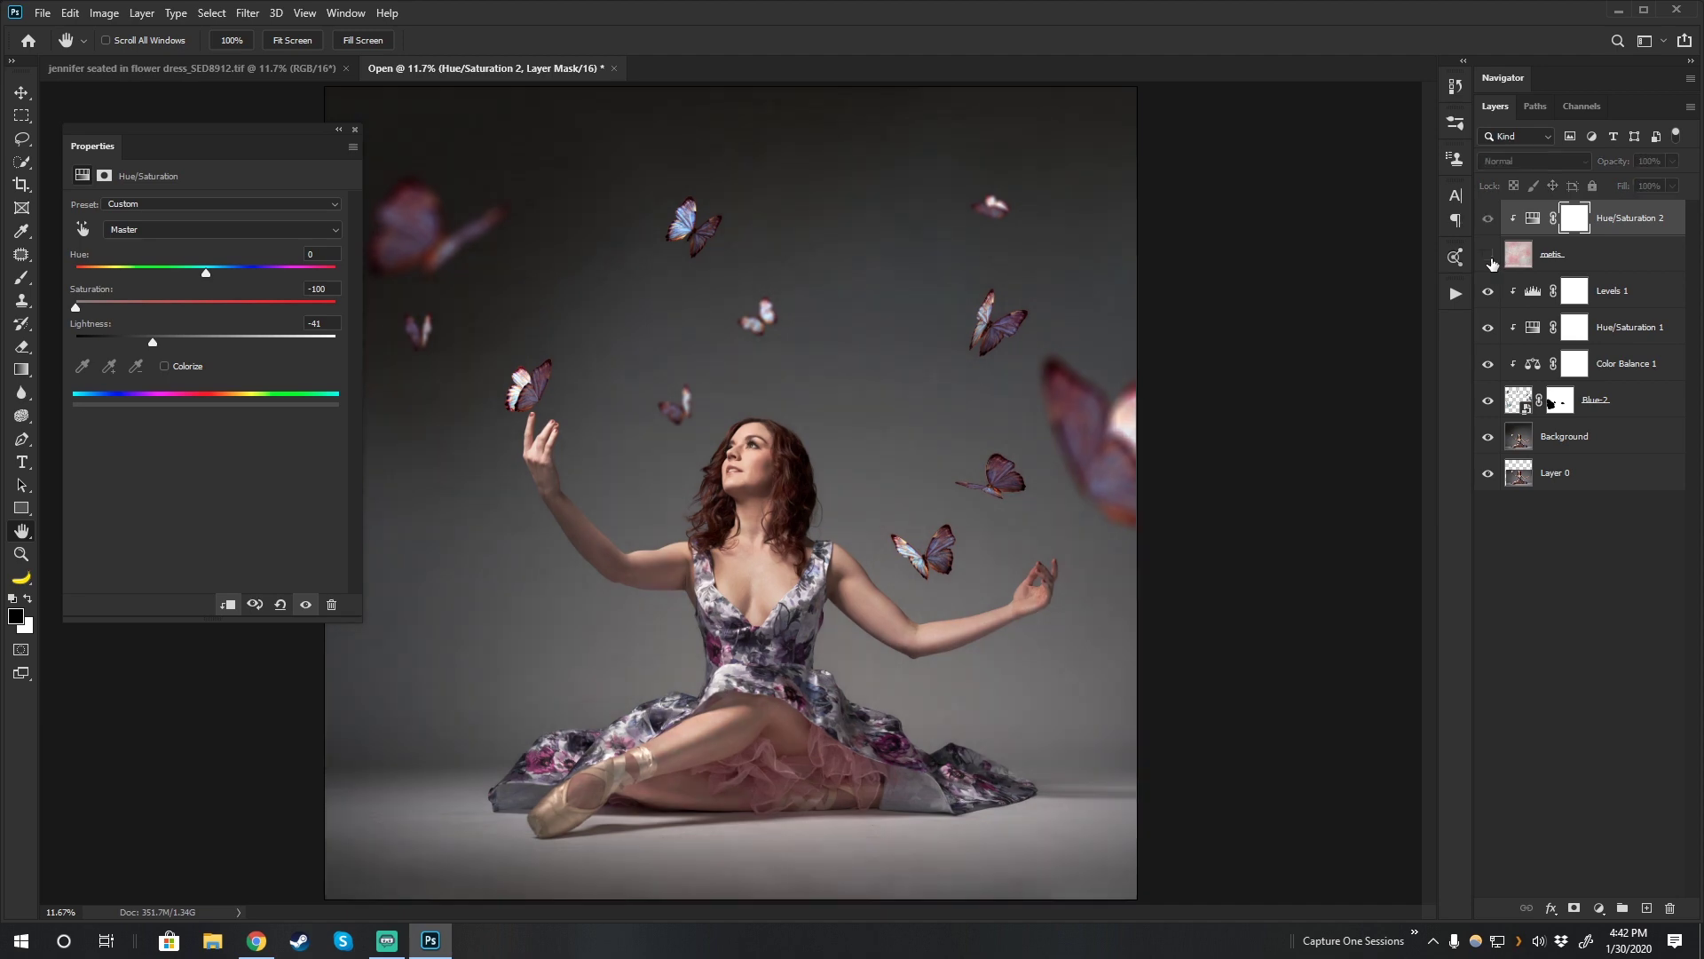
left_click(1488, 254)
scroll(742, 463, "up", 1)
scroll(741, 463, "up", 4)
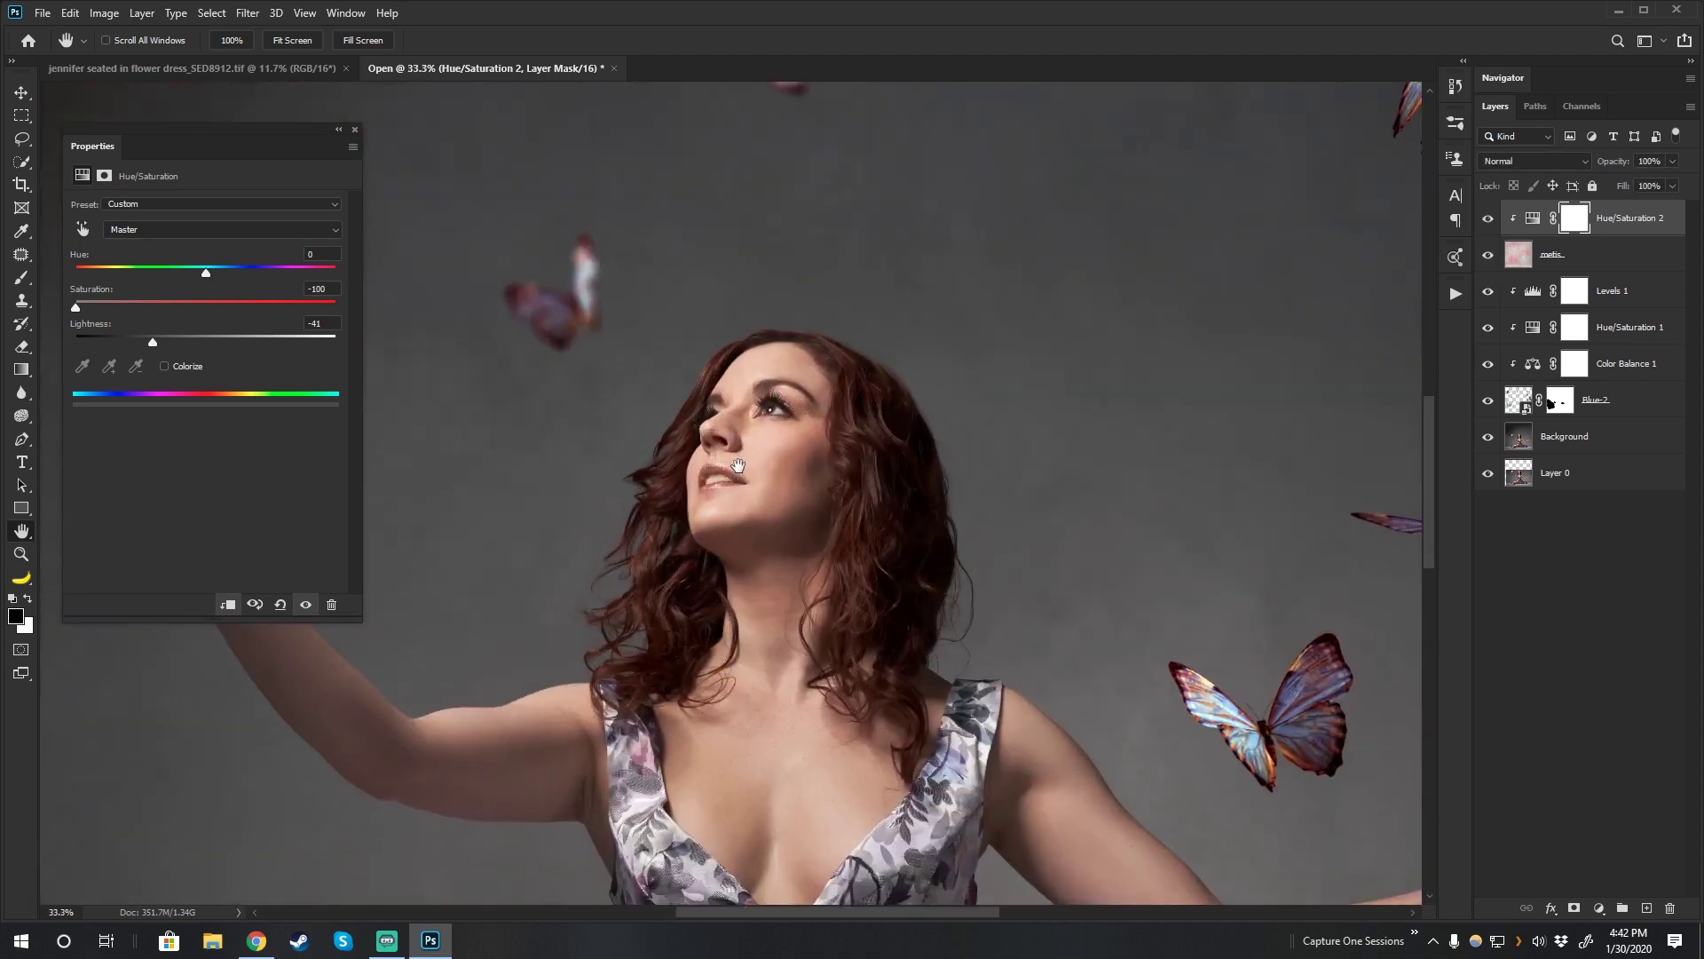
left_click(1489, 255)
left_click(1489, 256)
Settle Lightness at about -33, compare the texture on and off, then fit the image on screen.
left_click_drag(152, 345, 157, 346)
left_click(1489, 256)
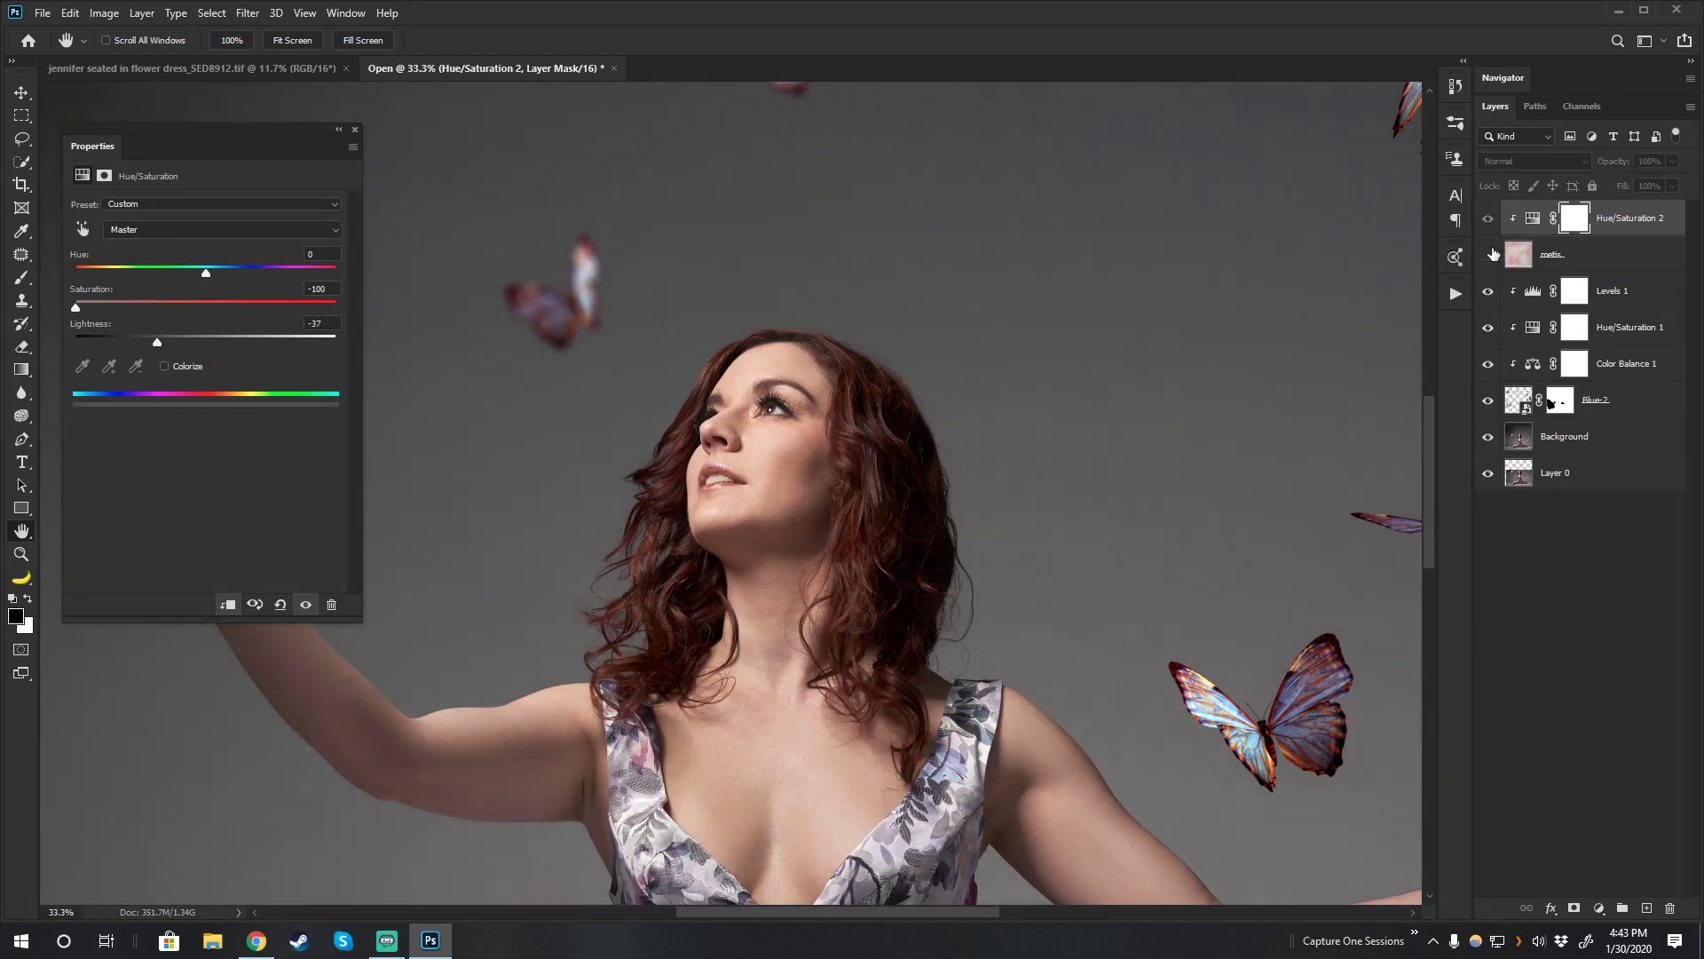
left_click(1488, 256)
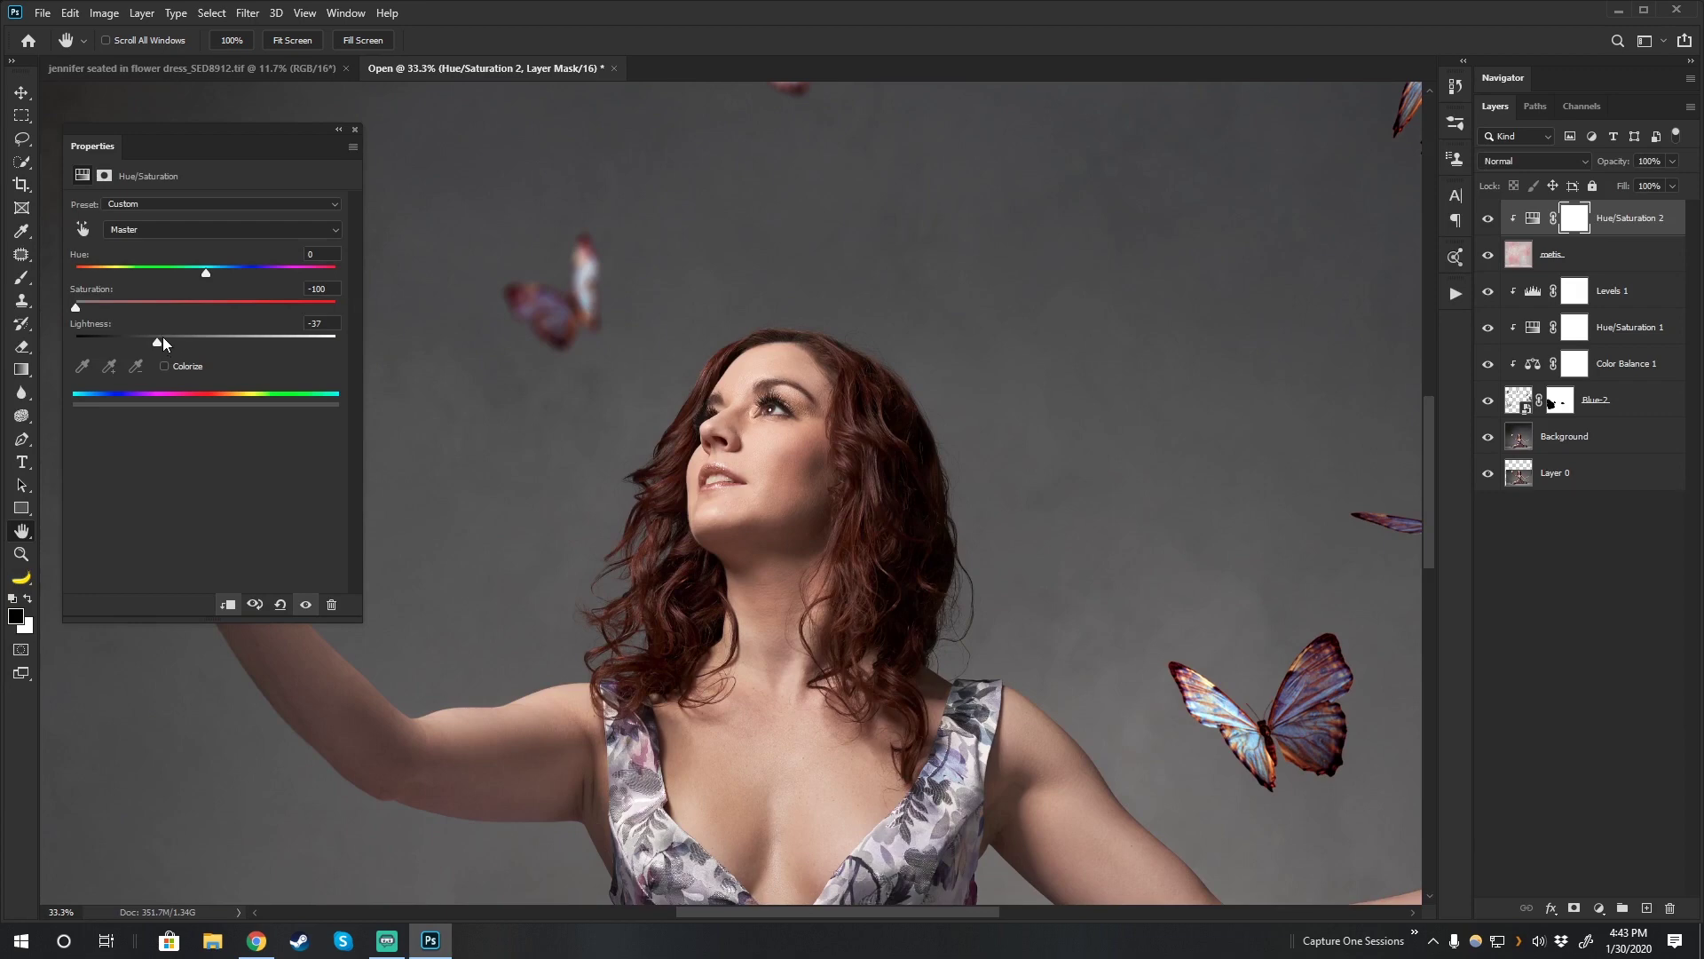
left_click(1492, 255)
left_click(1491, 256)
left_click(1491, 256)
left_click(1491, 255)
key("ctrl+0")
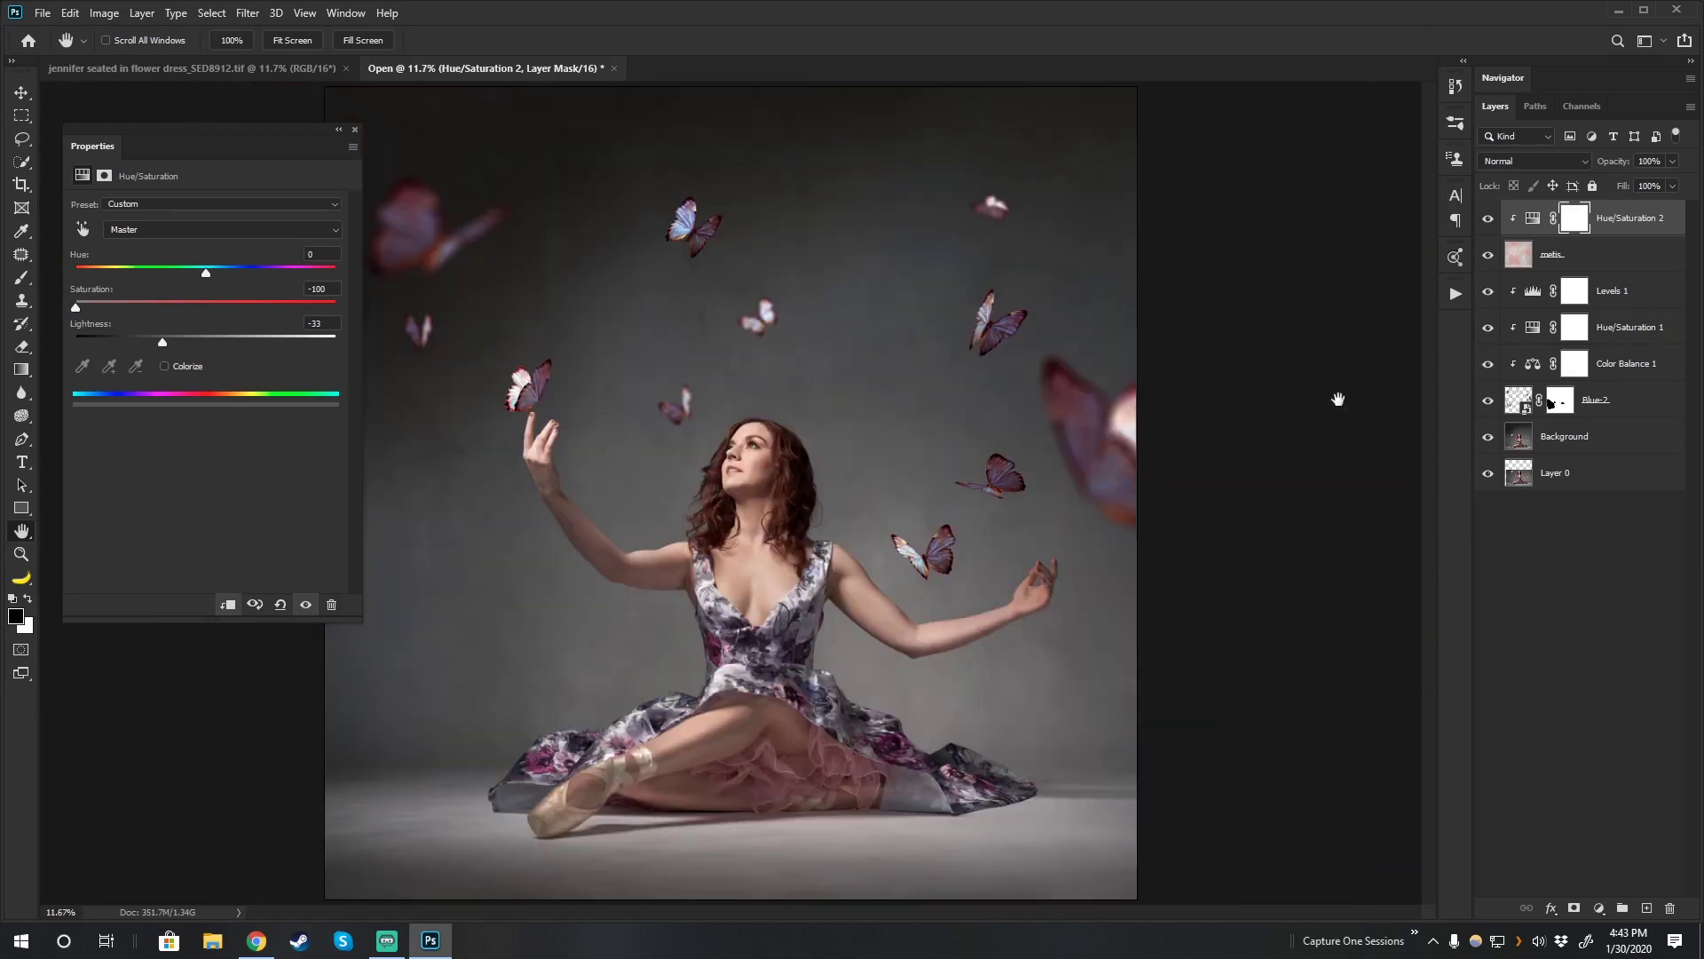
Preview the Background layer on its own, then restore all layers' visibility.
left_click(1558, 257)
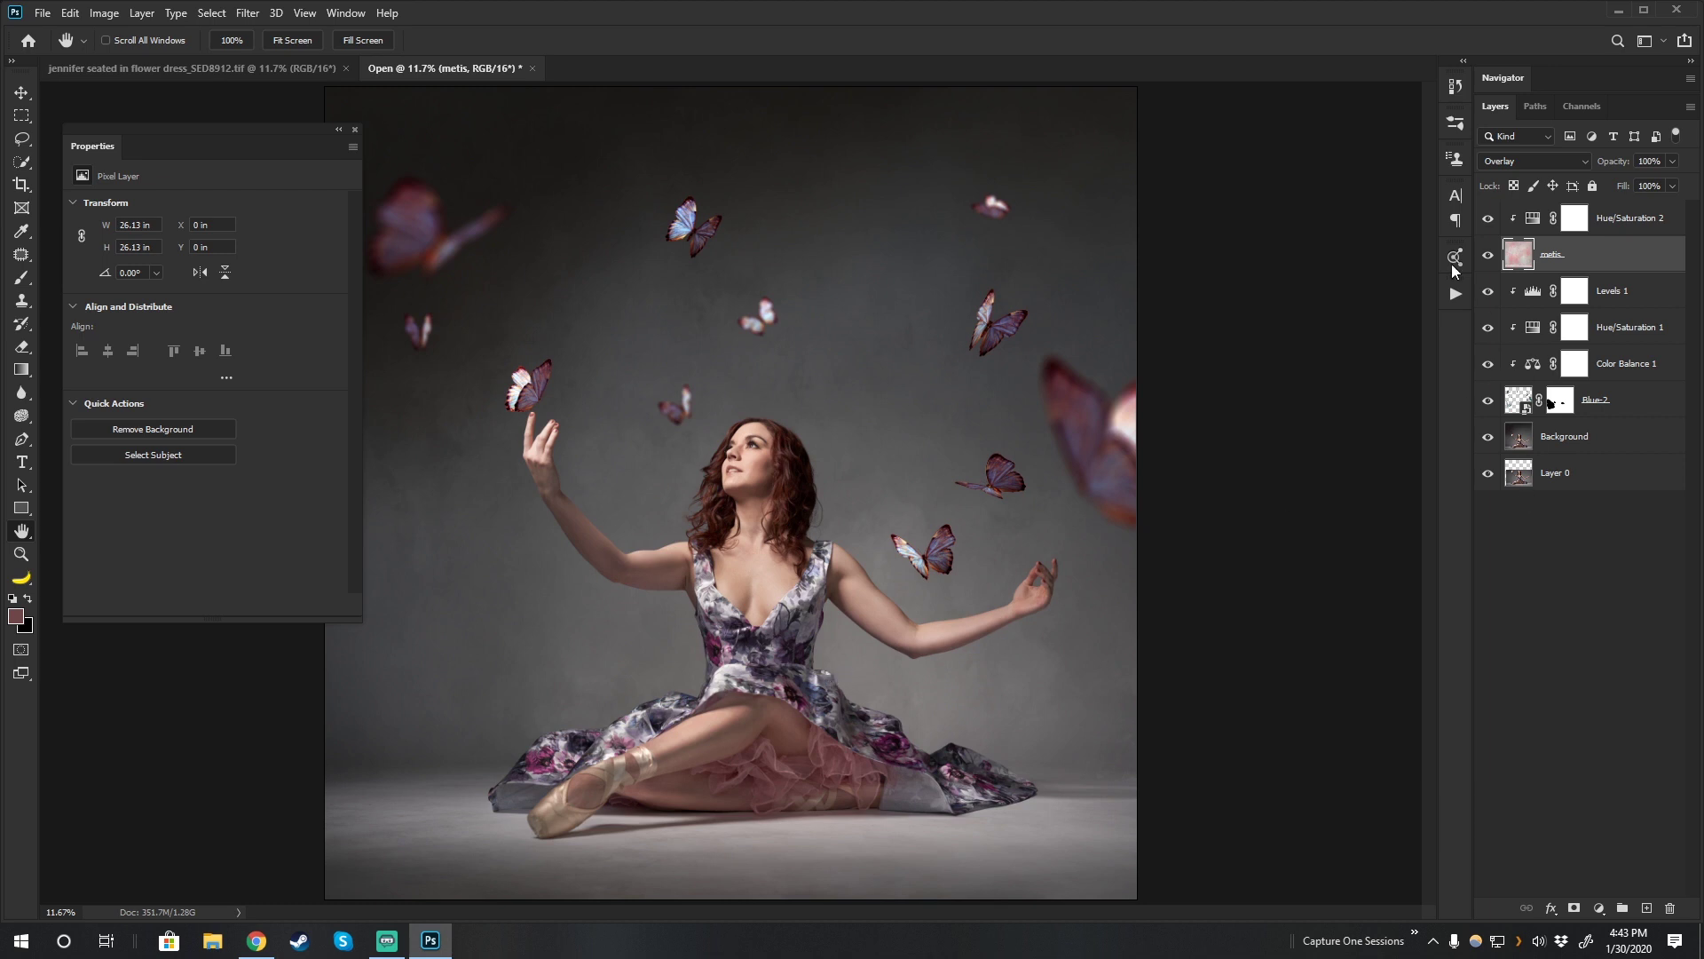
left_click(1570, 444)
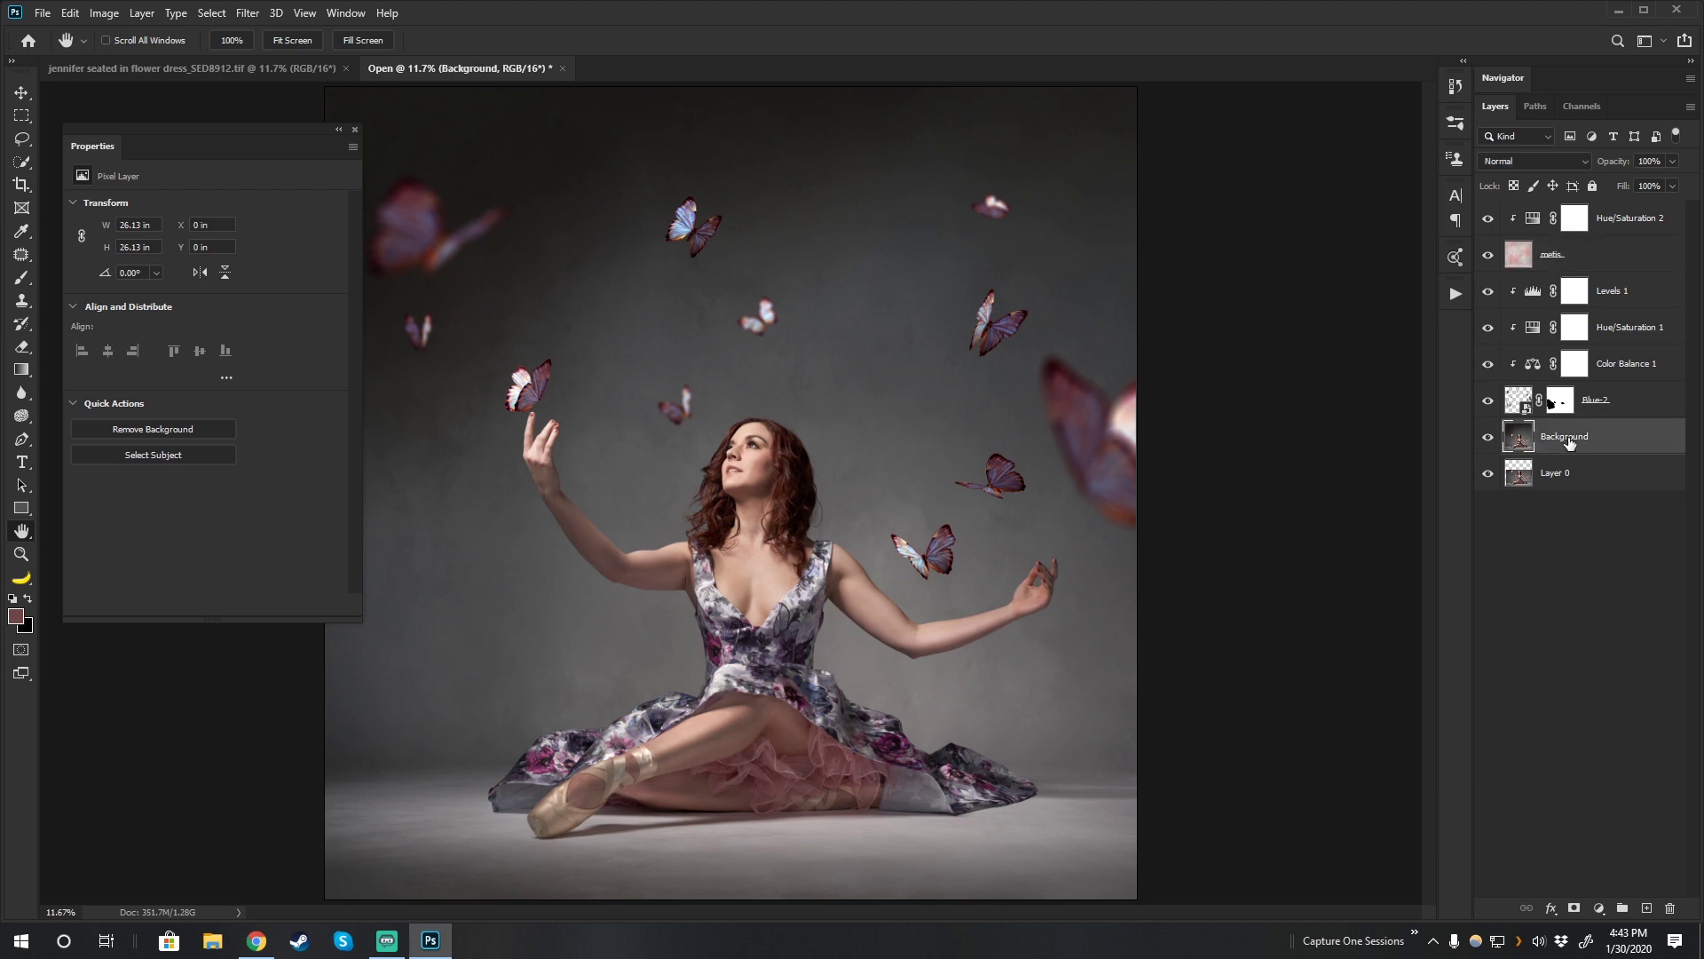
left_click(1487, 439, "alt")
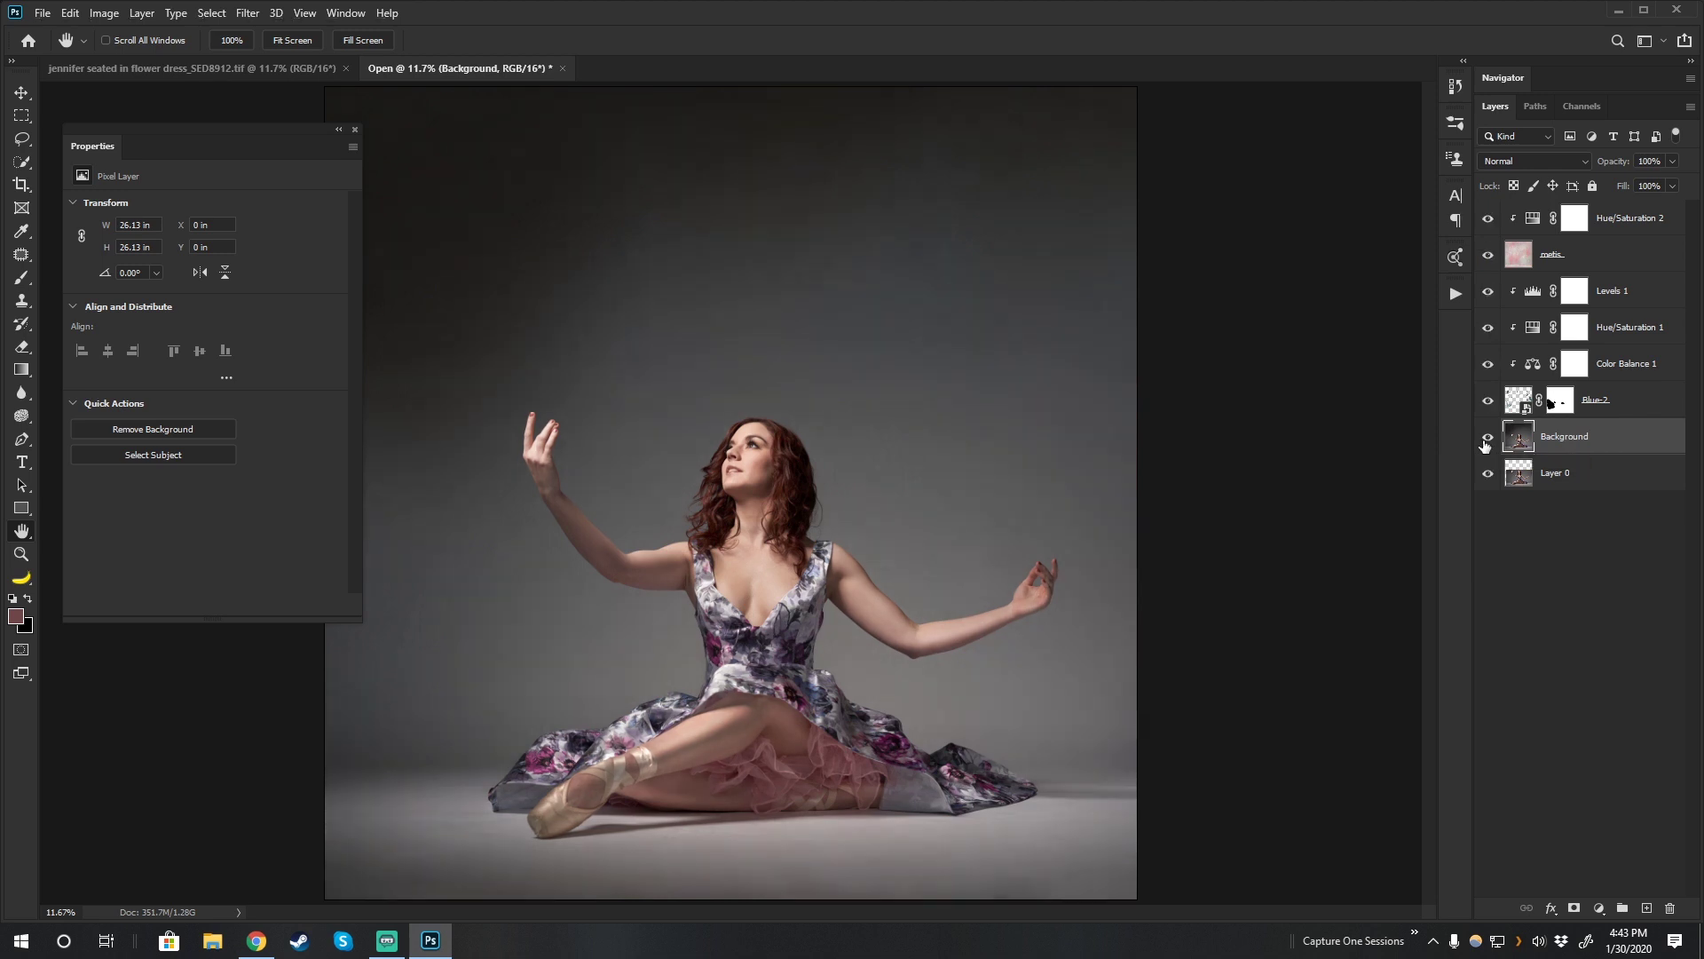
left_click(1488, 438)
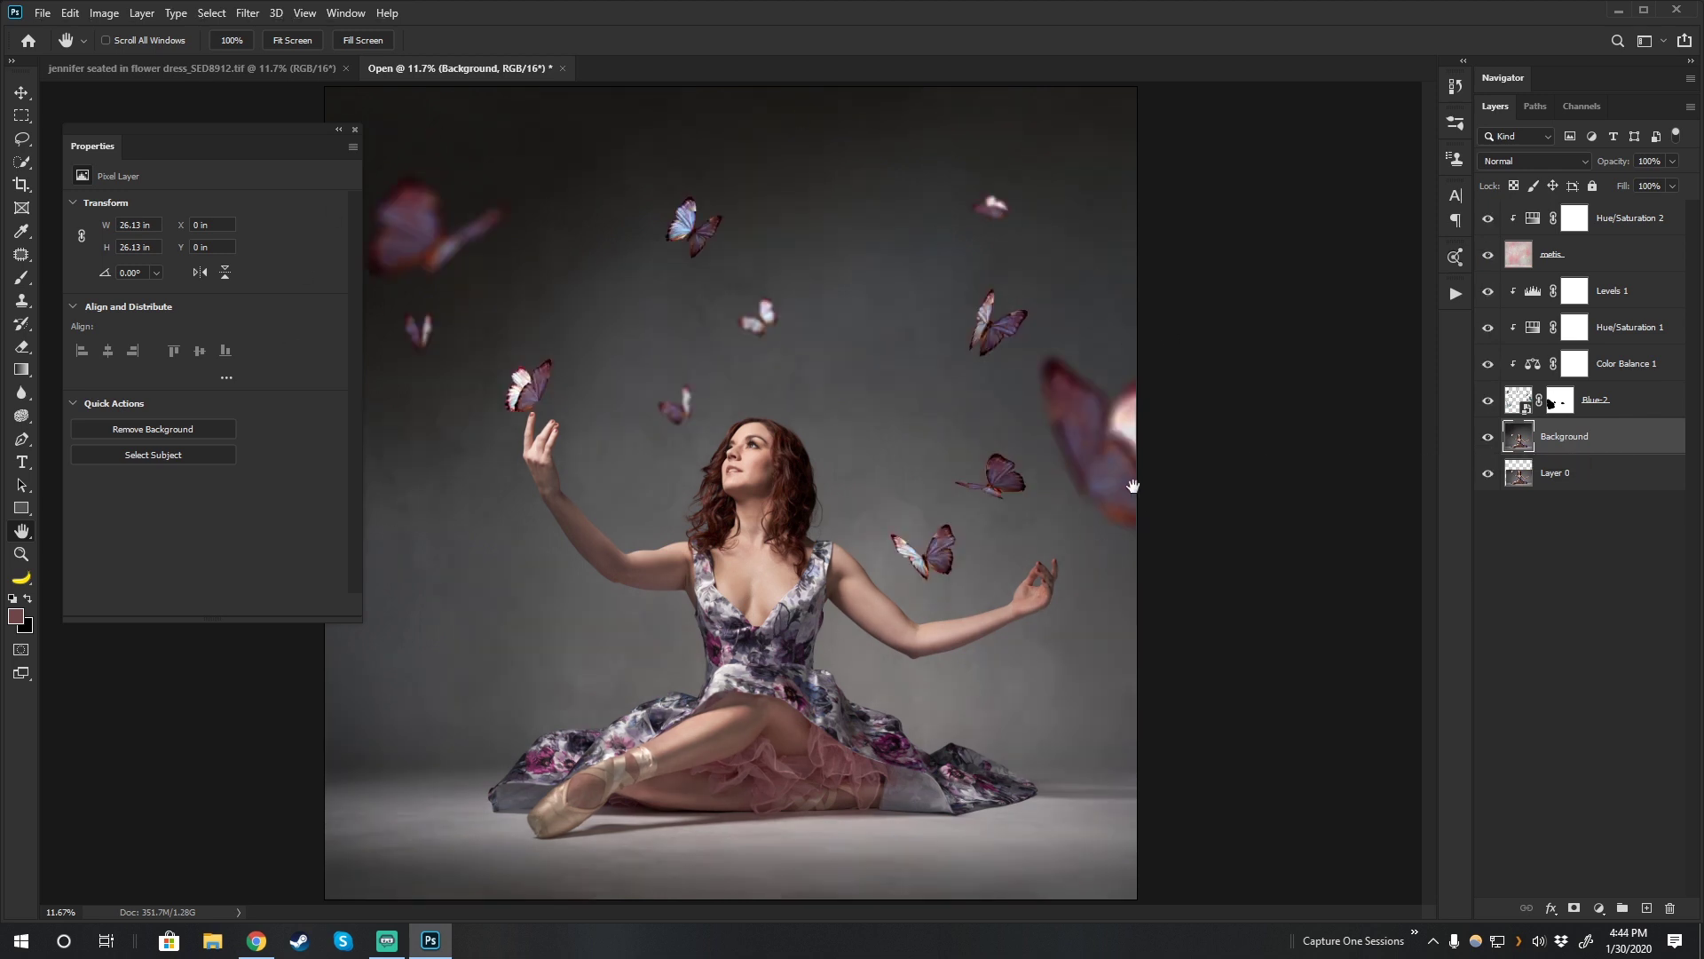
Close the Properties panel, hide the metis texture and select Levels 1.
left_click(355, 130)
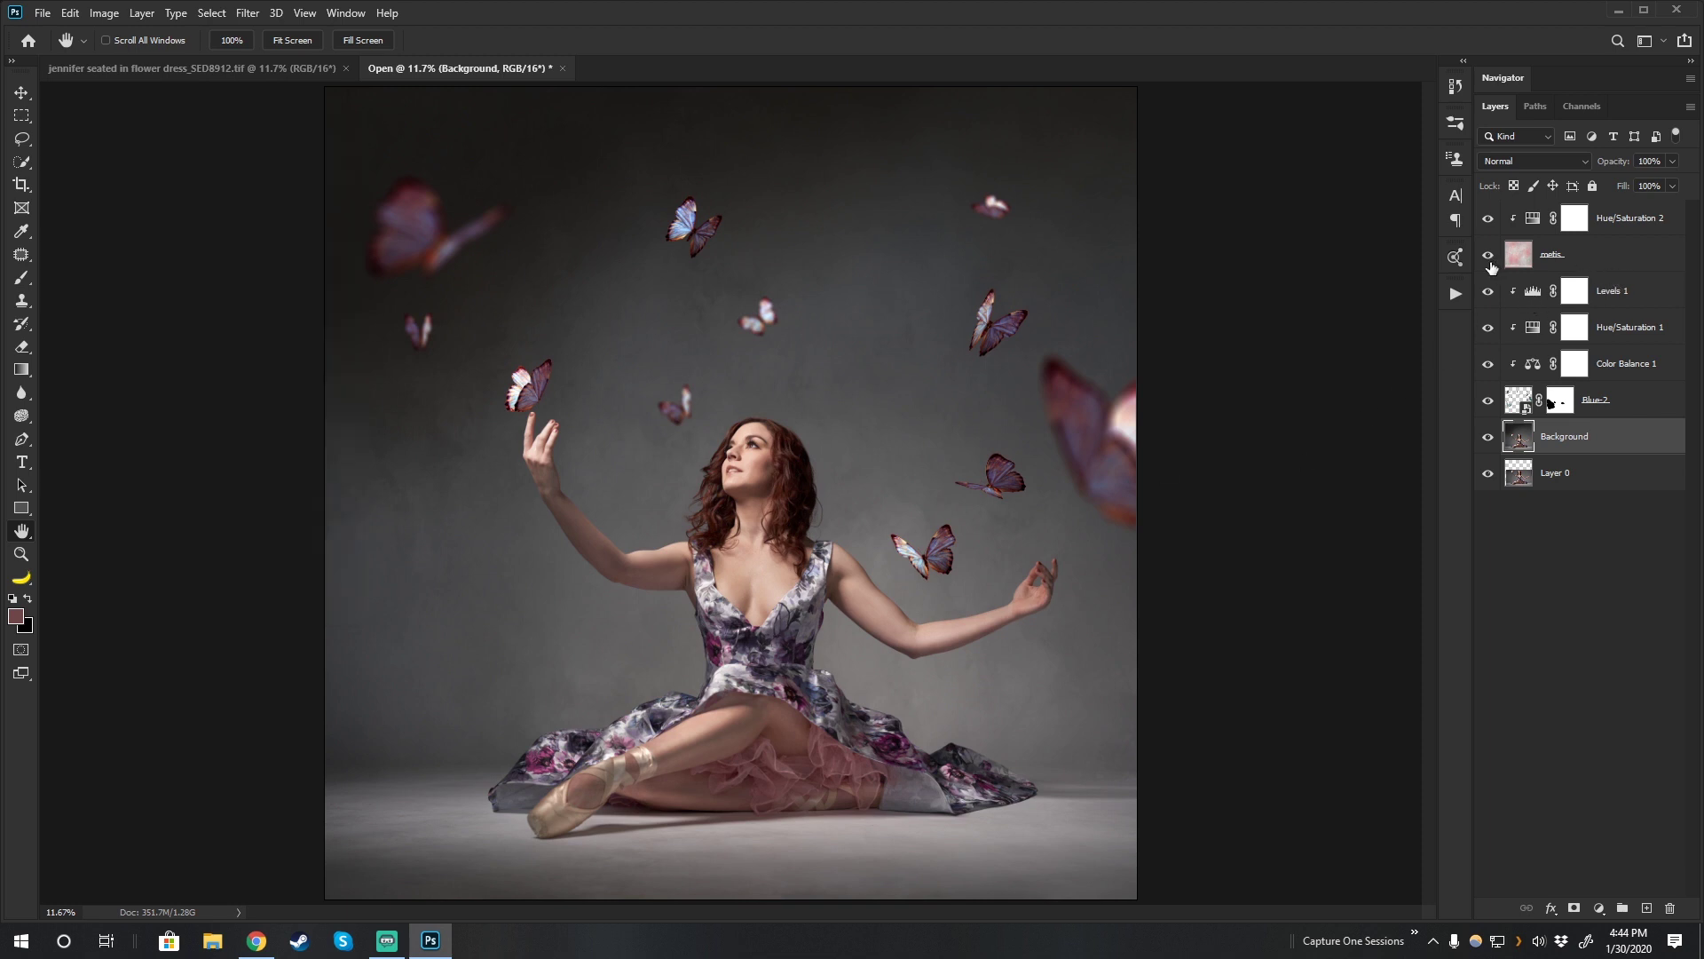
left_click(1488, 255)
left_click(1628, 294)
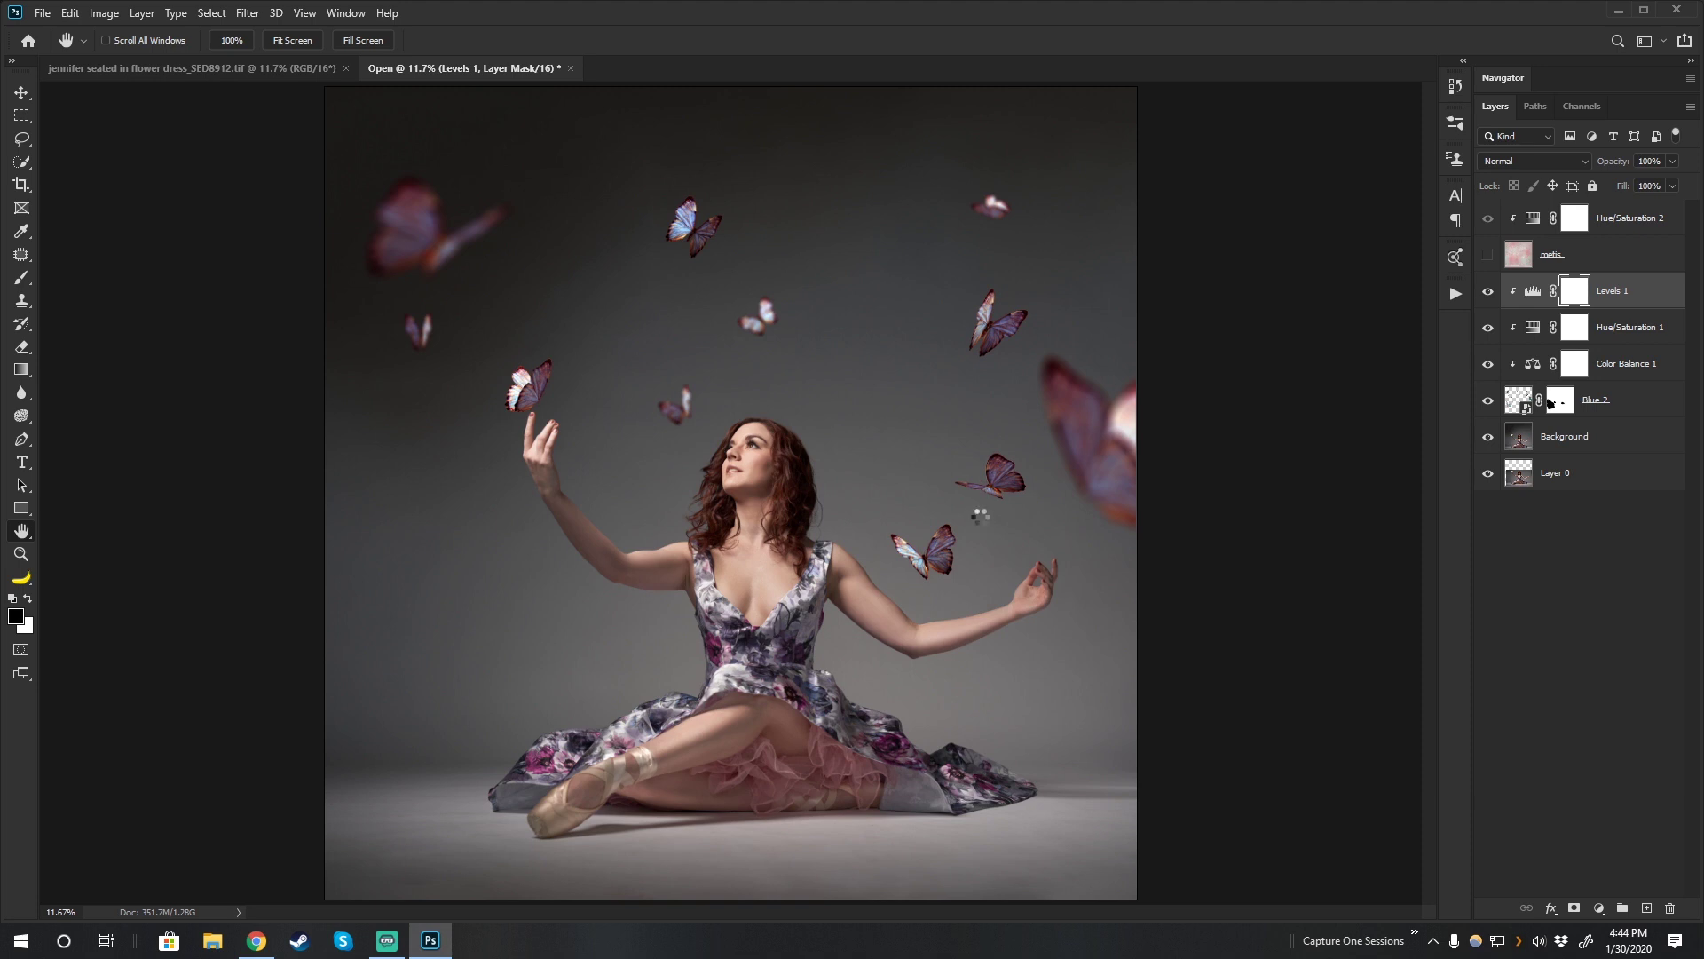
Stamp all visible layers into a merged Layer 1, then auto-select the seated ballerina with Select Subject.
key("ctrl+shift+alt+e")
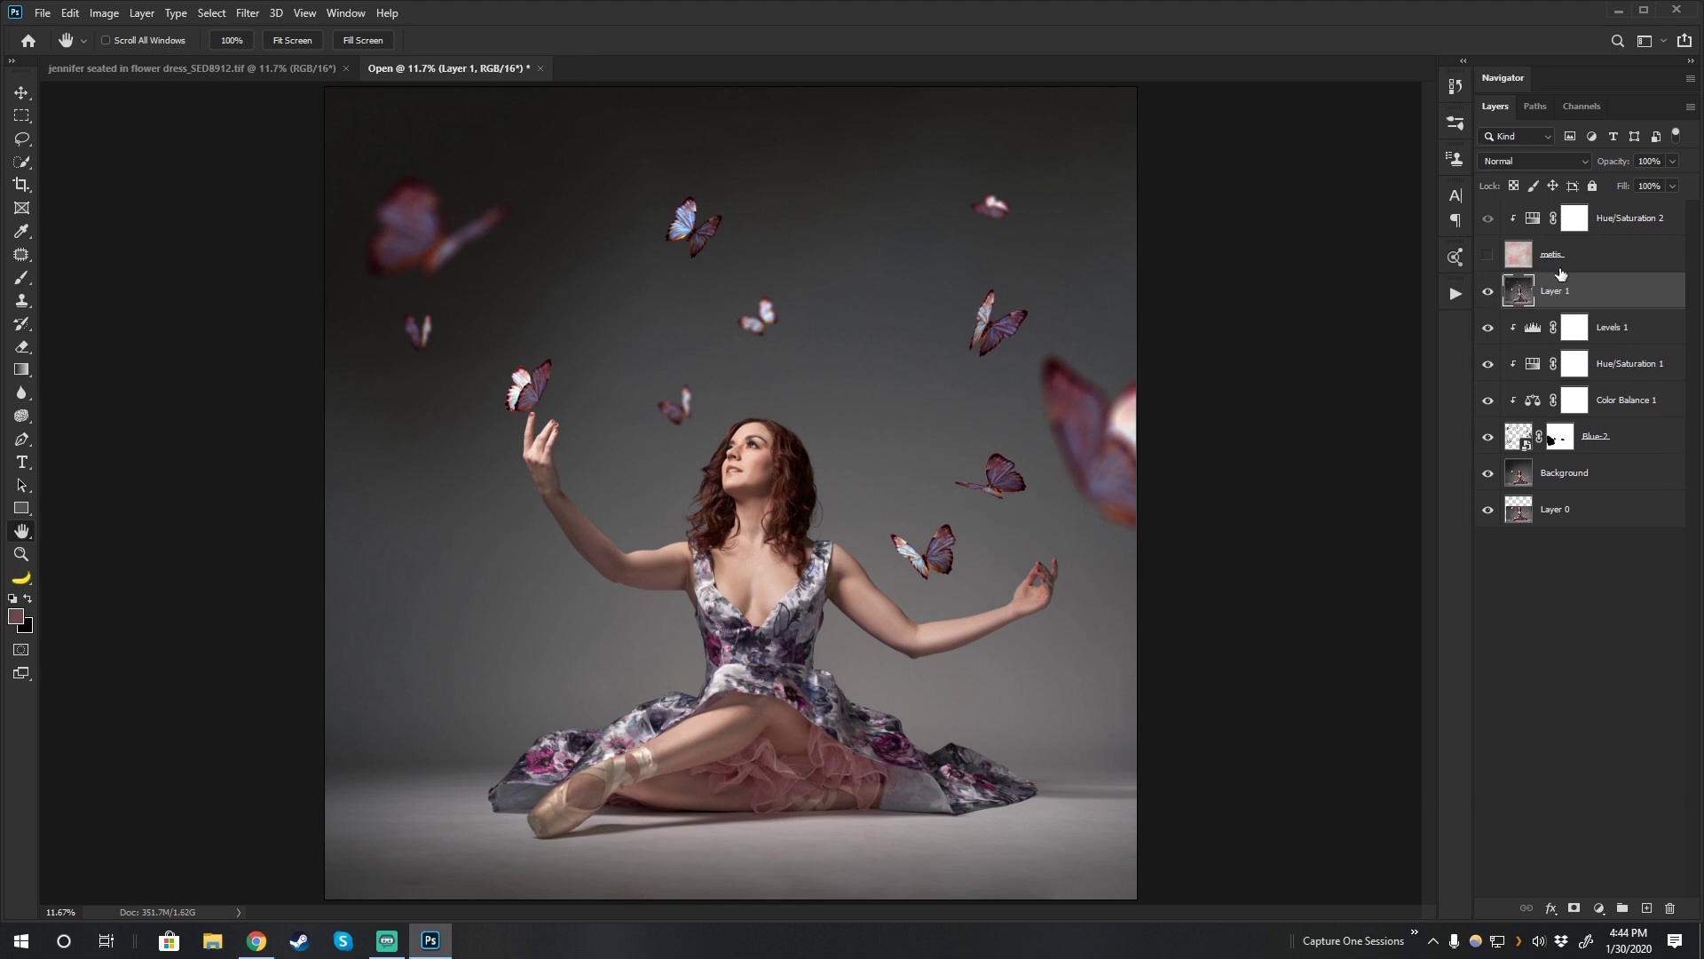
left_click(1489, 296, "alt")
left_click(1489, 328)
left_click(1489, 509)
left_click(1489, 472)
left_click(1489, 436)
left_click(1489, 399)
left_click(1488, 364)
left_click(213, 13)
left_click(224, 227)
Open Select and Mask and brush-refine the selection edge around her front toe.
left_click(212, 12)
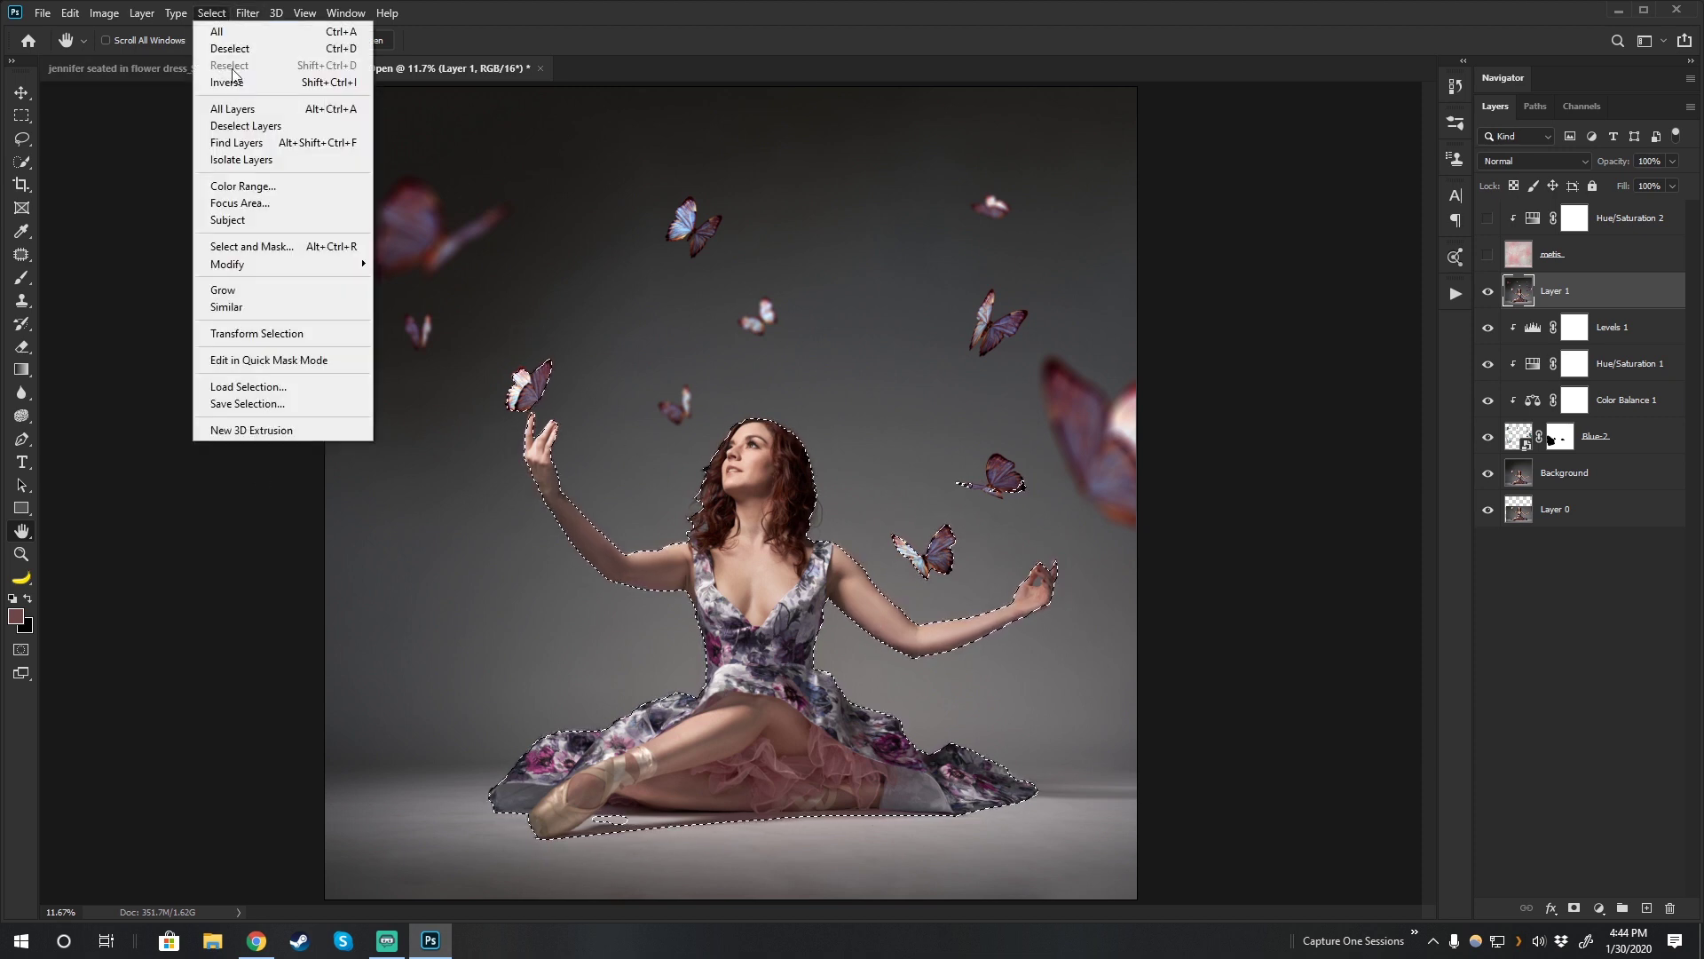
left_click(271, 248, "shift")
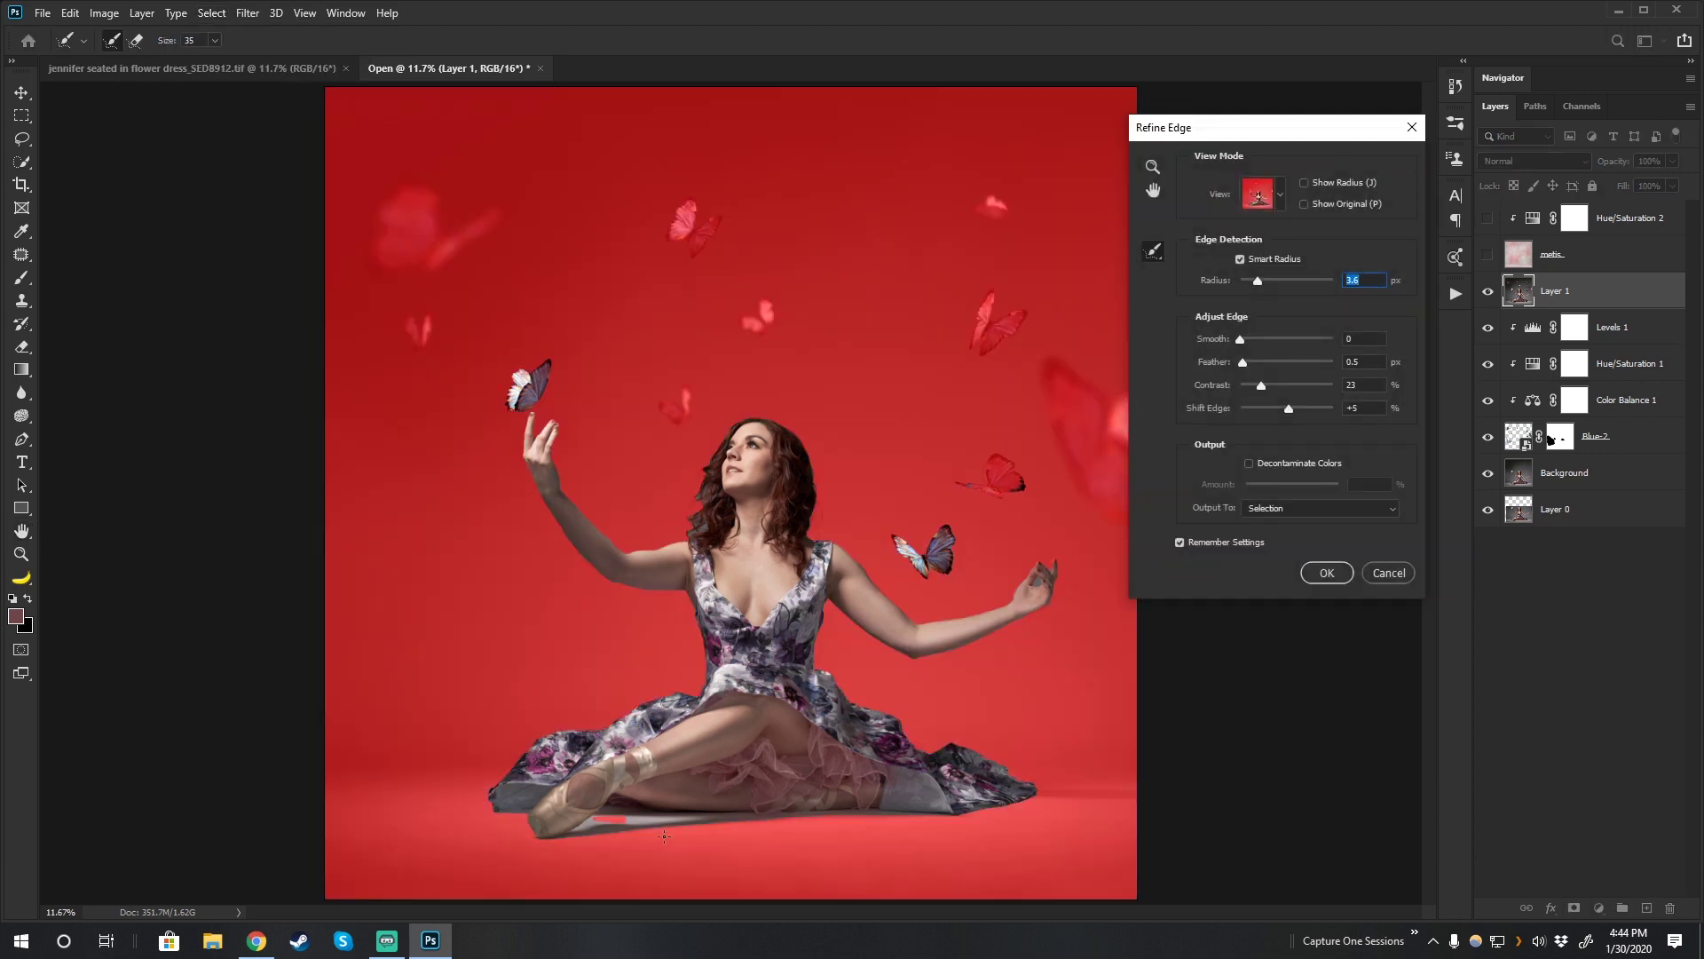
left_click_drag(664, 836, 689, 846)
left_click_drag(551, 848, 963, 839)
left_click_drag(498, 827, 488, 808)
Refine edges around her hair and the pink and right-hand butterflies with a 241 px brush, then accept.
right_click(670, 483, "alt")
mouse_move(679, 515)
left_mouse_down()
mouse_move(695, 524)
mouse_move(707, 448)
mouse_move(751, 407)
mouse_move(817, 458)
mouse_move(812, 539)
left_mouse_up()
mouse_move(714, 216)
left_mouse_down()
mouse_move(679, 229)
mouse_move(708, 239)
left_mouse_up()
key("bracketright")
key("bracketright")
left_click_drag(951, 481, 1017, 483)
left_click(1320, 575)
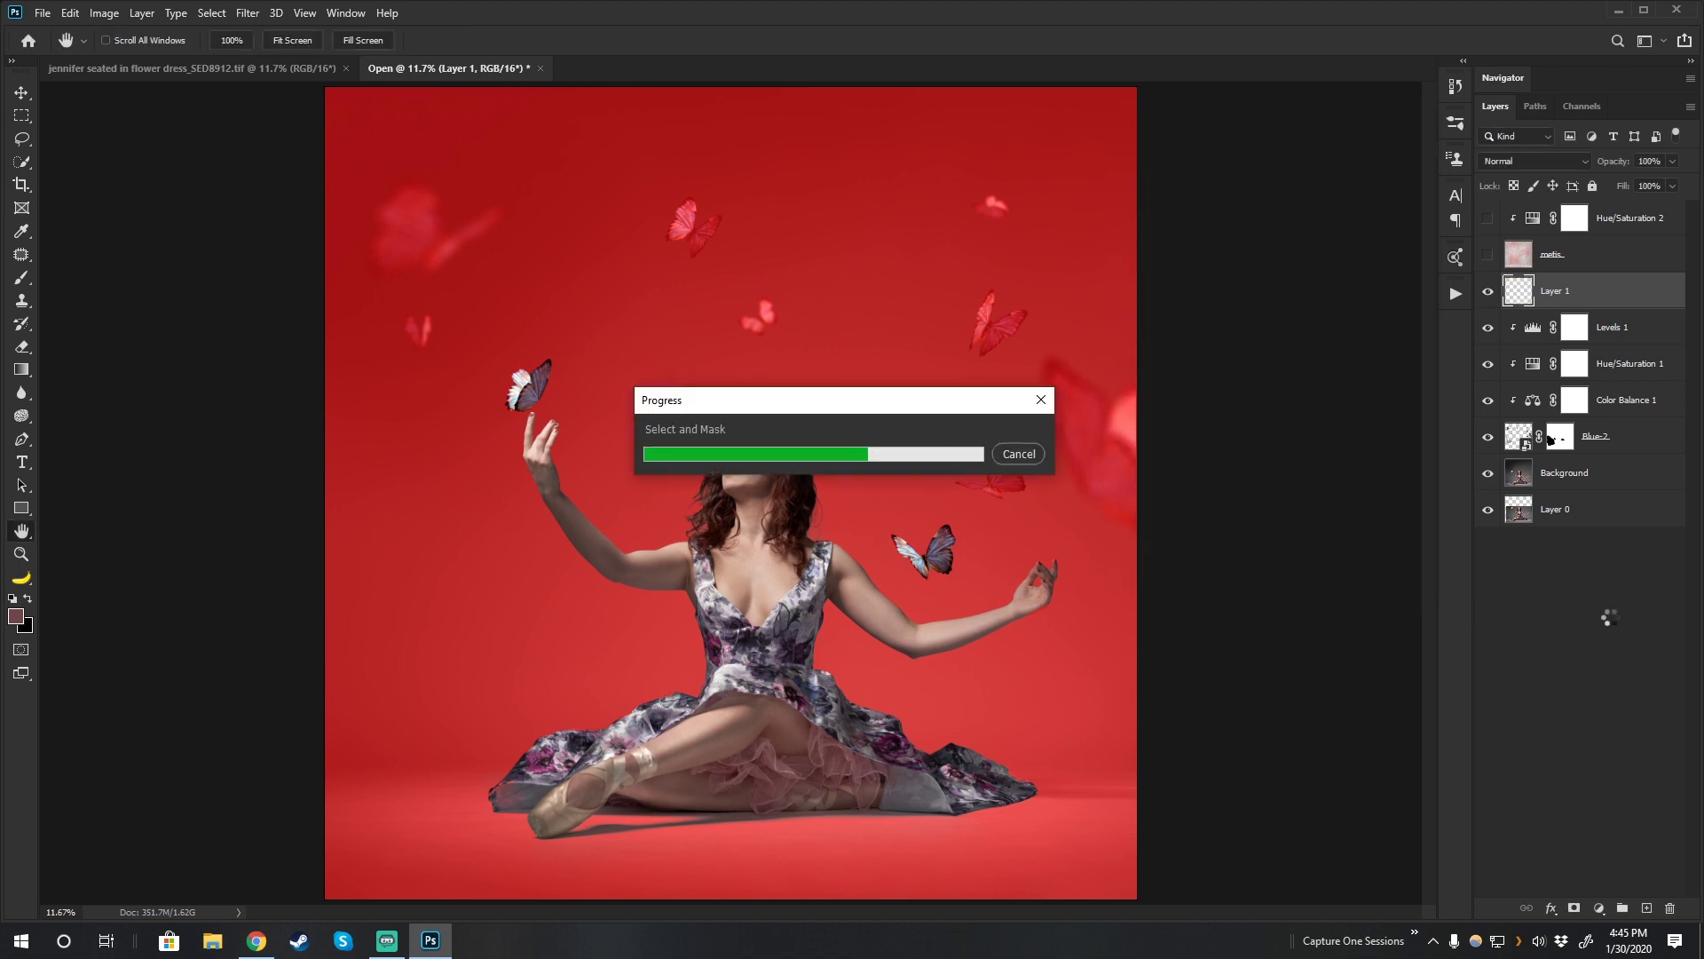
Save the ballerina selection as a channel named 1.
left_click(211, 13)
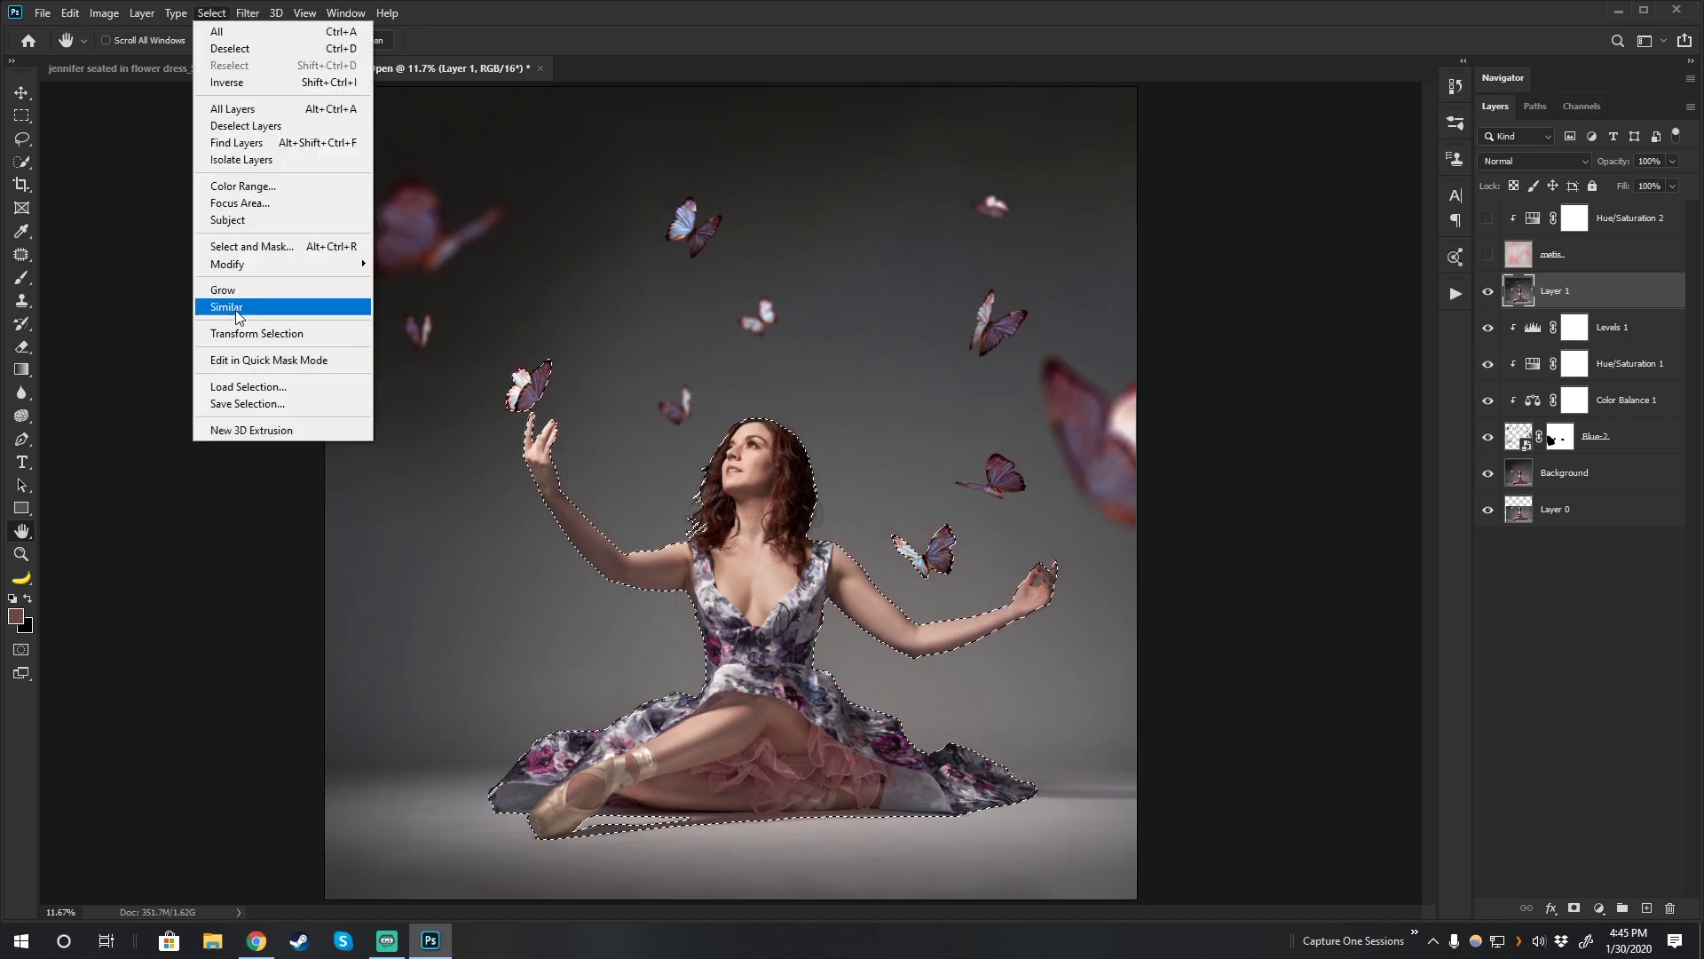
left_click(248, 404)
type("1")
left_click(991, 267)
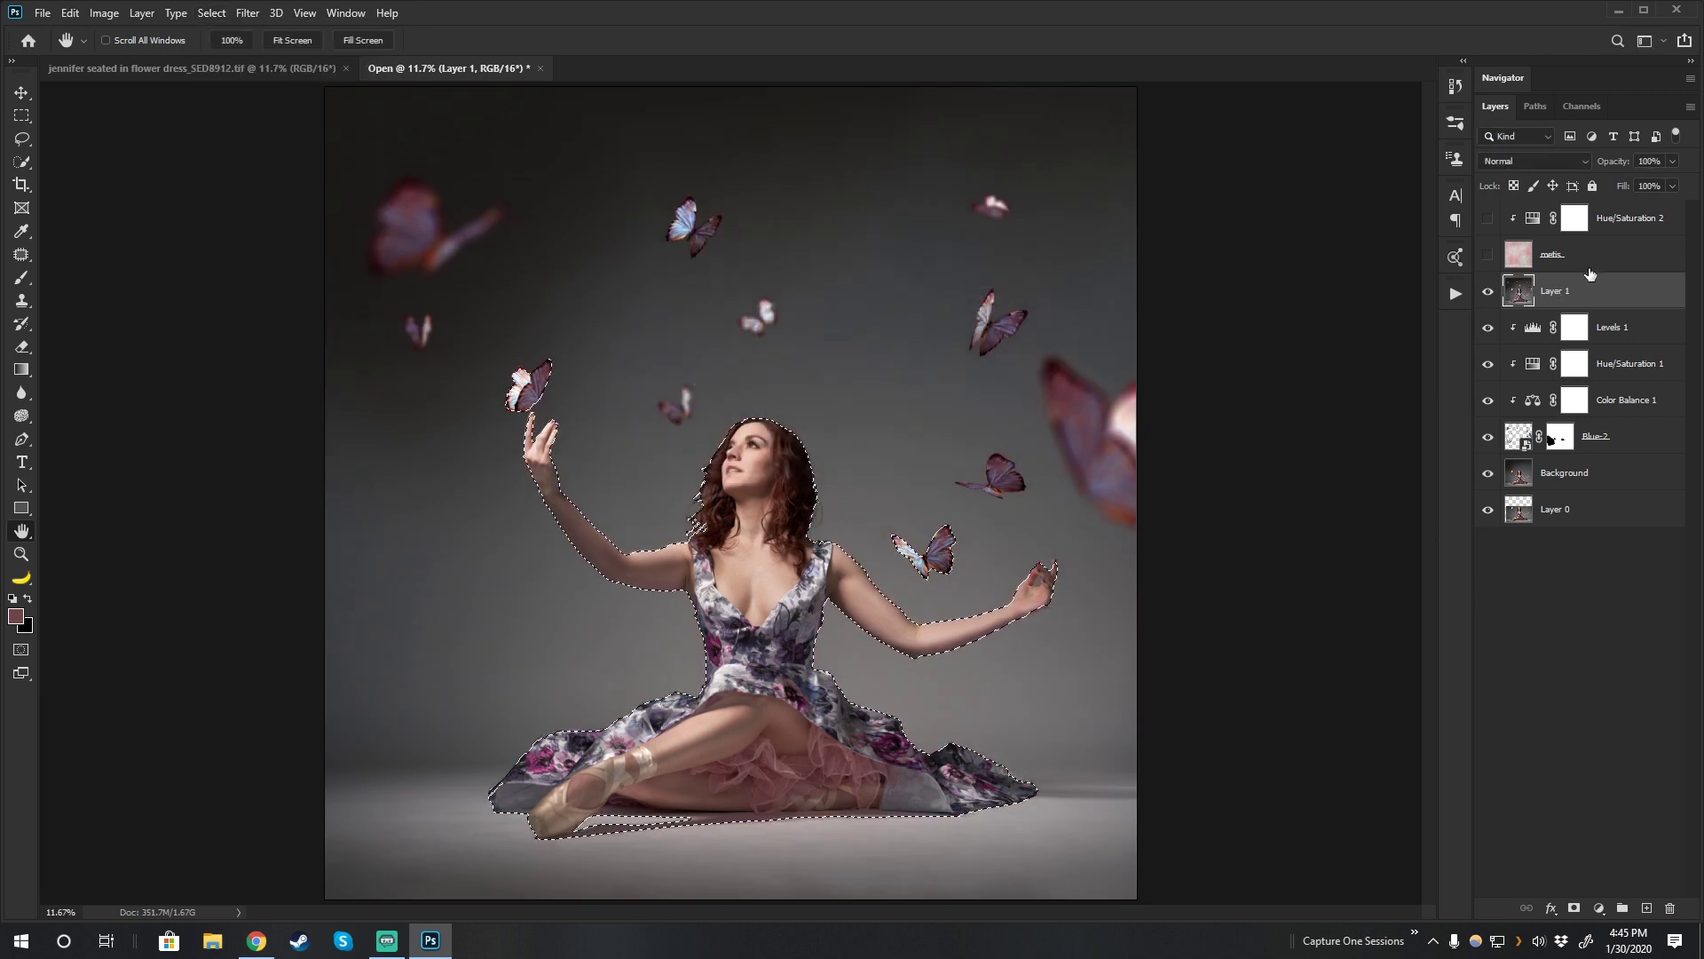
Show the pink metis texture and add a layer mask keeping it off the ballerina.
left_click(1518, 259)
left_click(1488, 256)
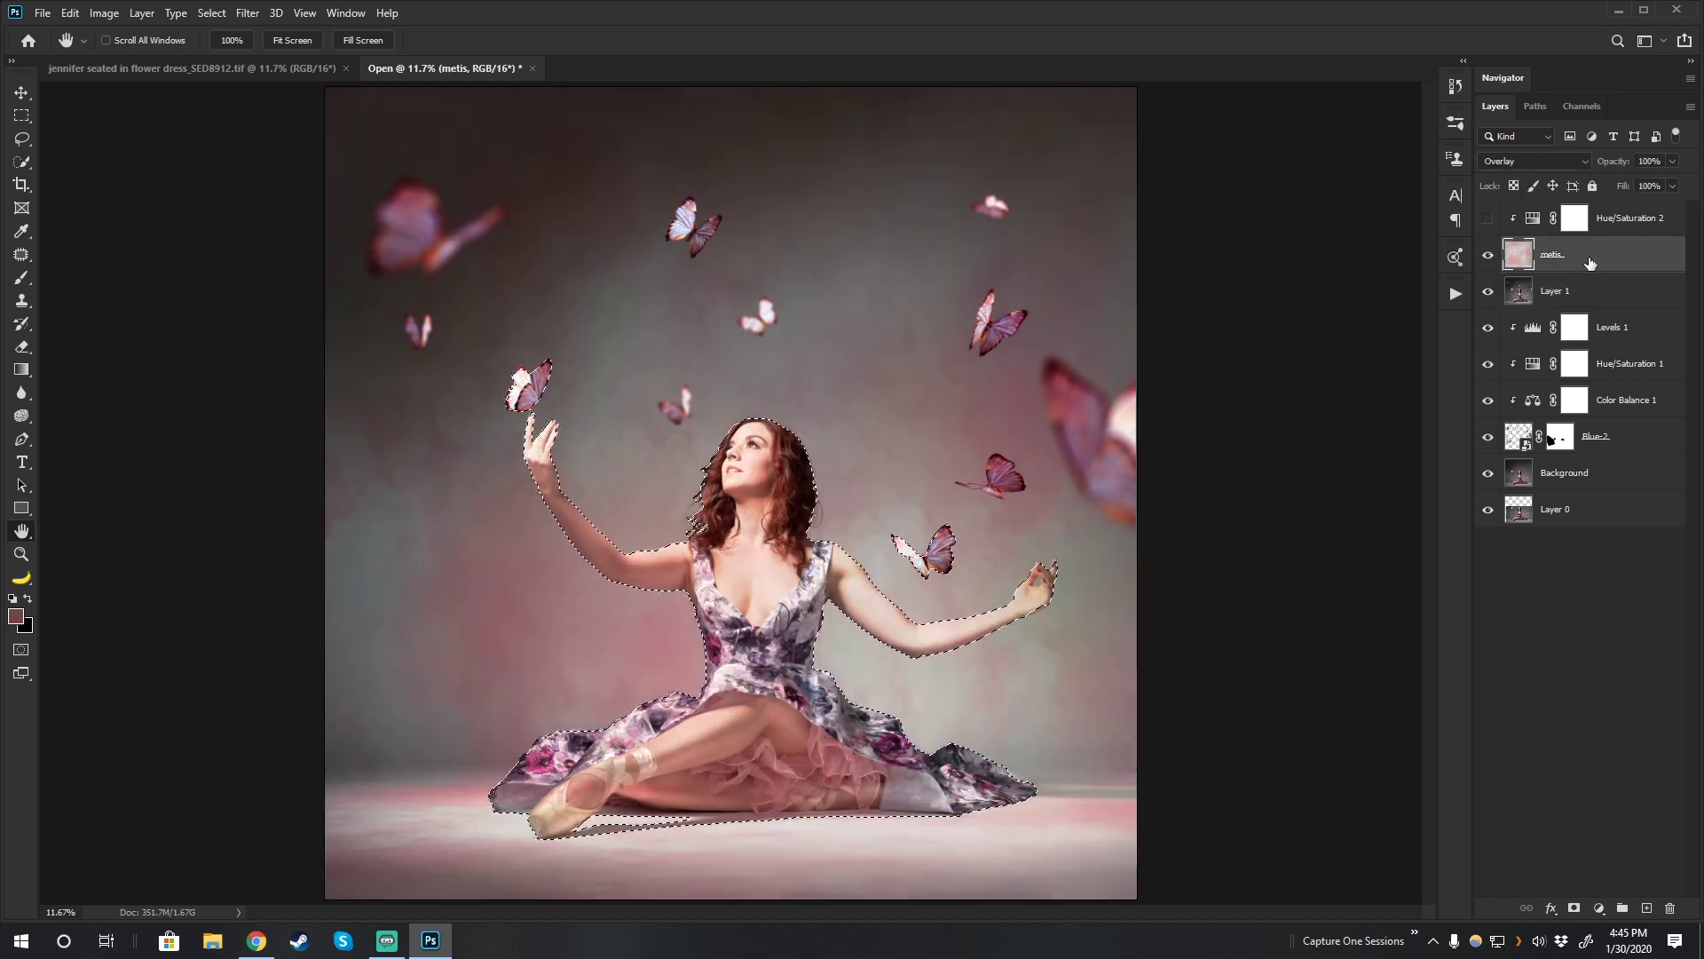
left_click(1574, 907)
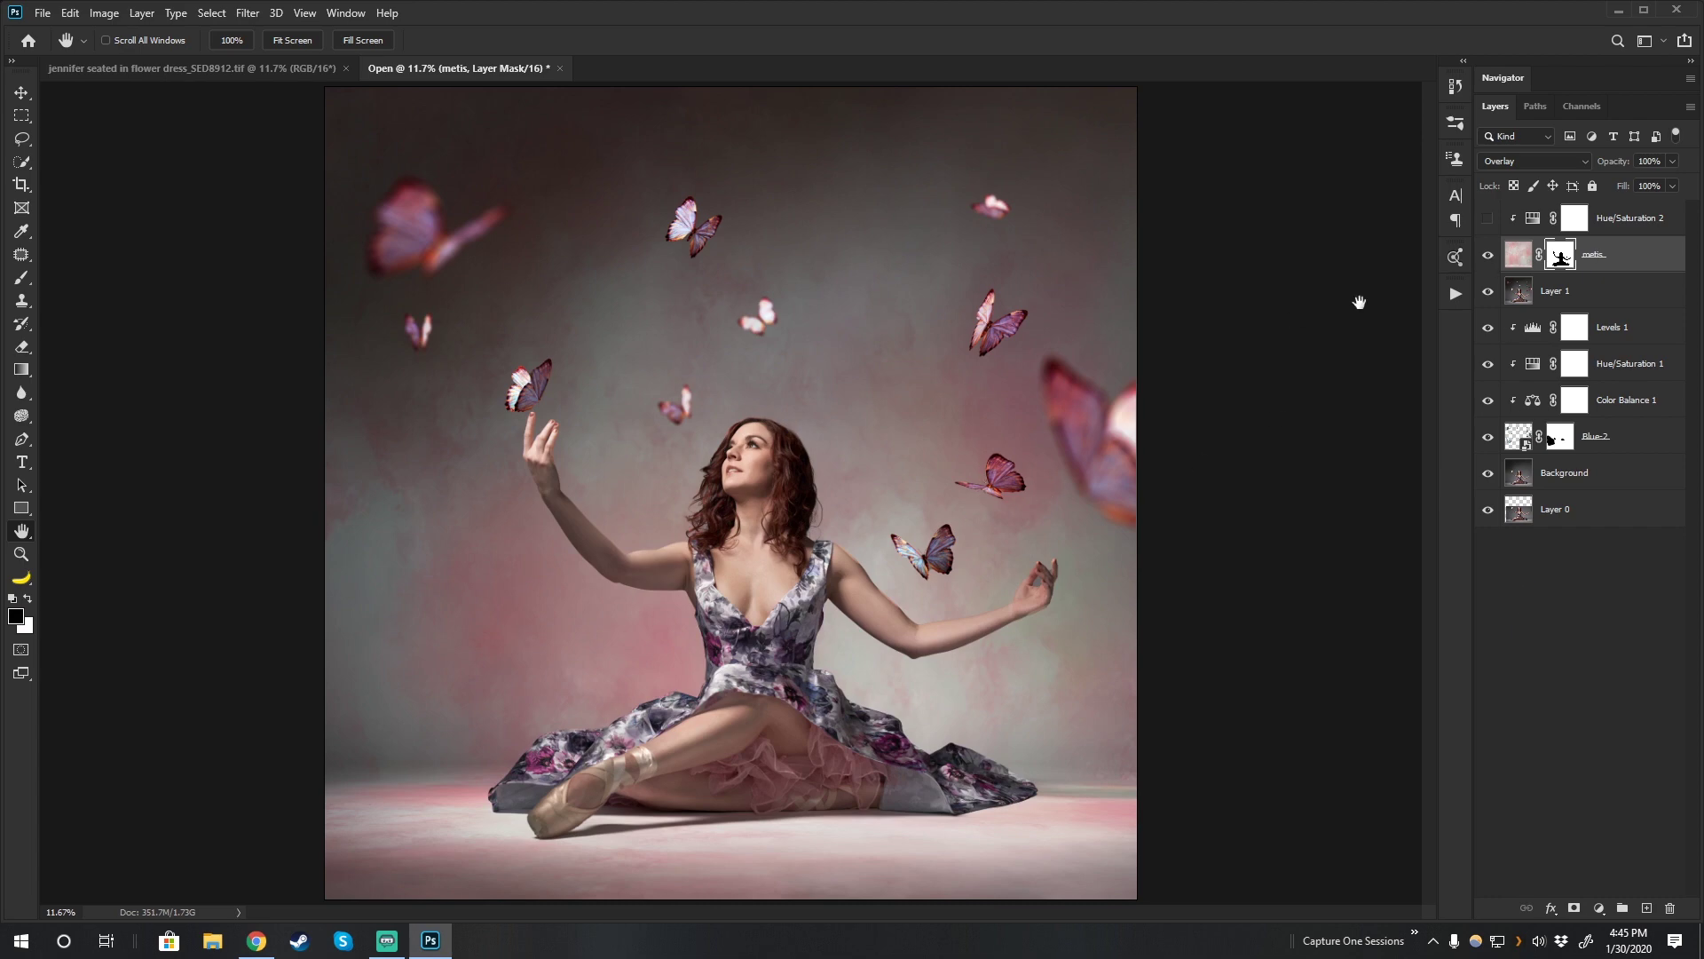
left_click(1489, 256)
left_click(1489, 257)
Turn Hue/Saturation 2 back on over the texture and compare with metis hidden.
left_click(1488, 218)
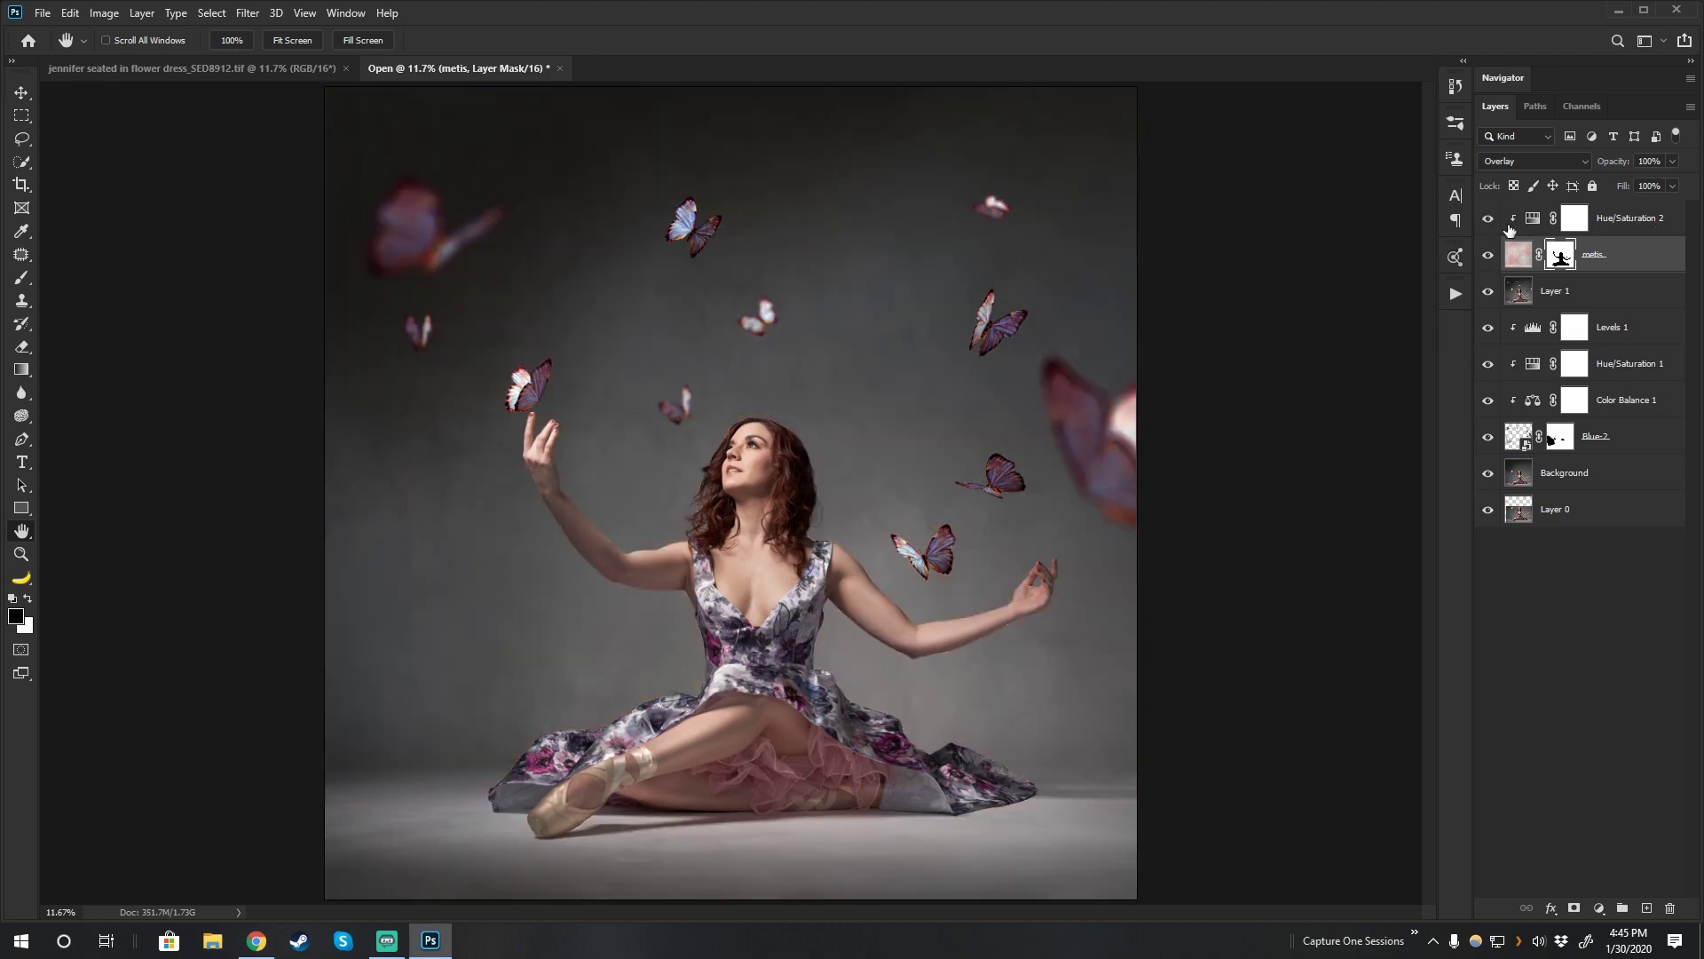
left_click(1489, 257)
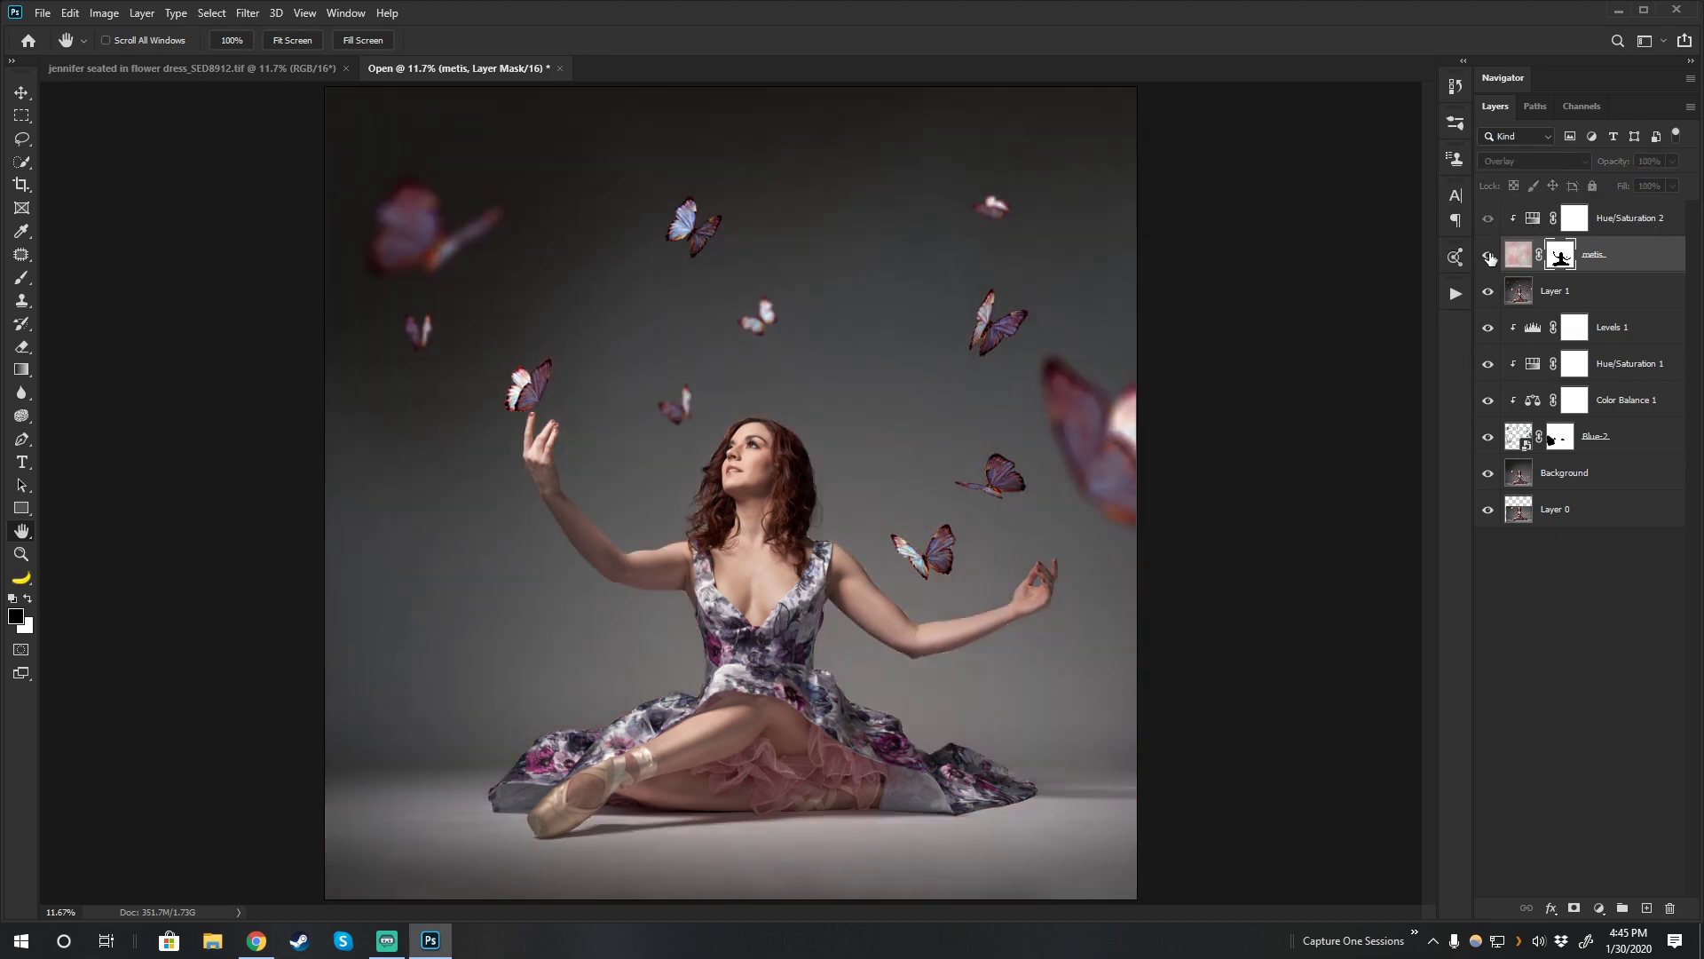
left_click(1489, 256)
Restore colour in Hue/Saturation 2, trying hues between +13 and +43 and saturation +22.
double_click(1536, 221)
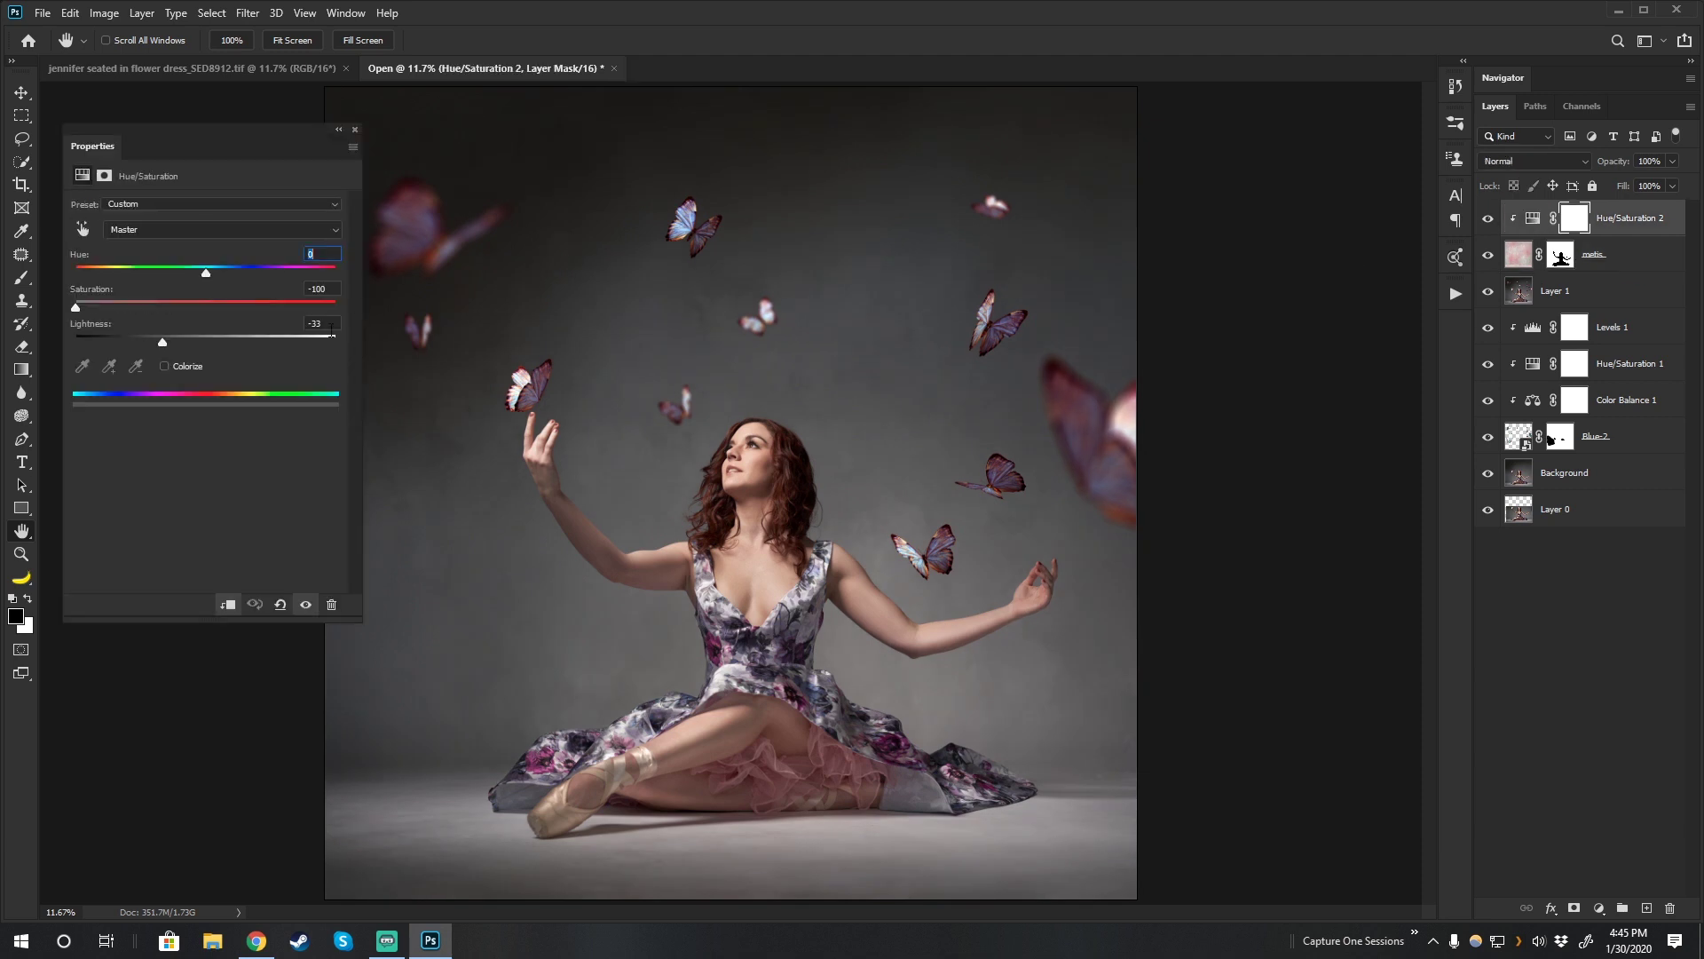
left_click_drag(86, 296, 295, 391)
mouse_move(208, 273)
left_mouse_down()
mouse_move(162, 271)
mouse_move(252, 268)
mouse_move(230, 282)
left_mouse_up()
left_click_drag(231, 273, 4, 308)
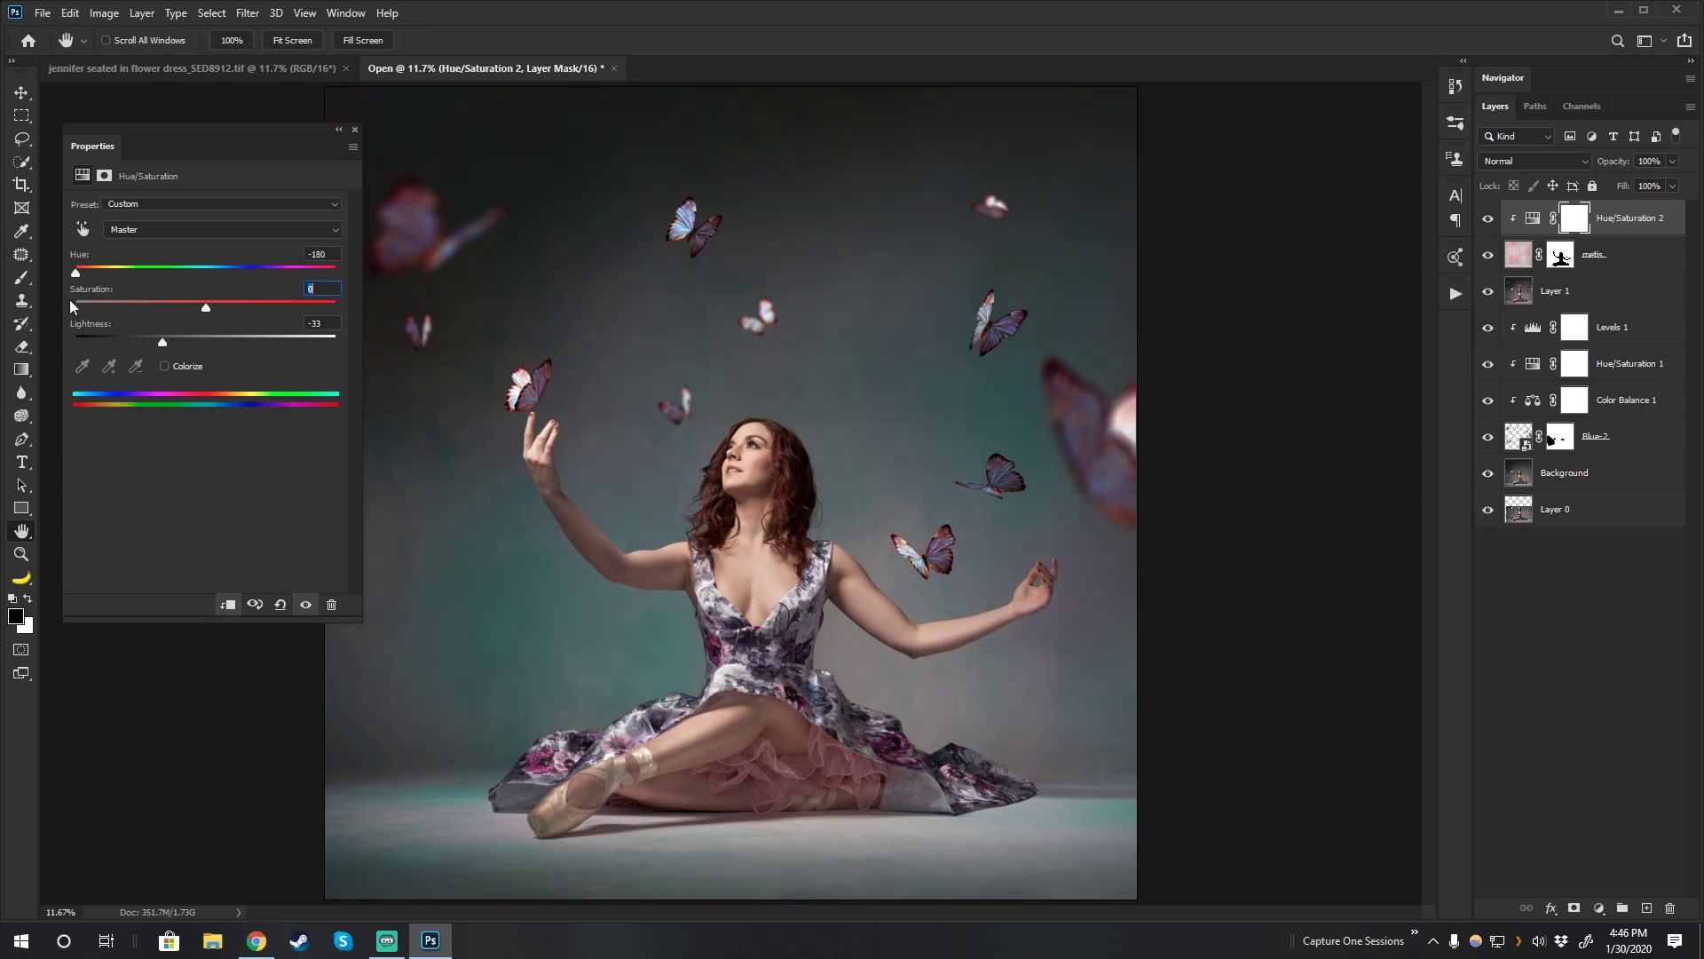
left_click_drag(121, 295, 254, 285)
left_click_drag(209, 306, 235, 308)
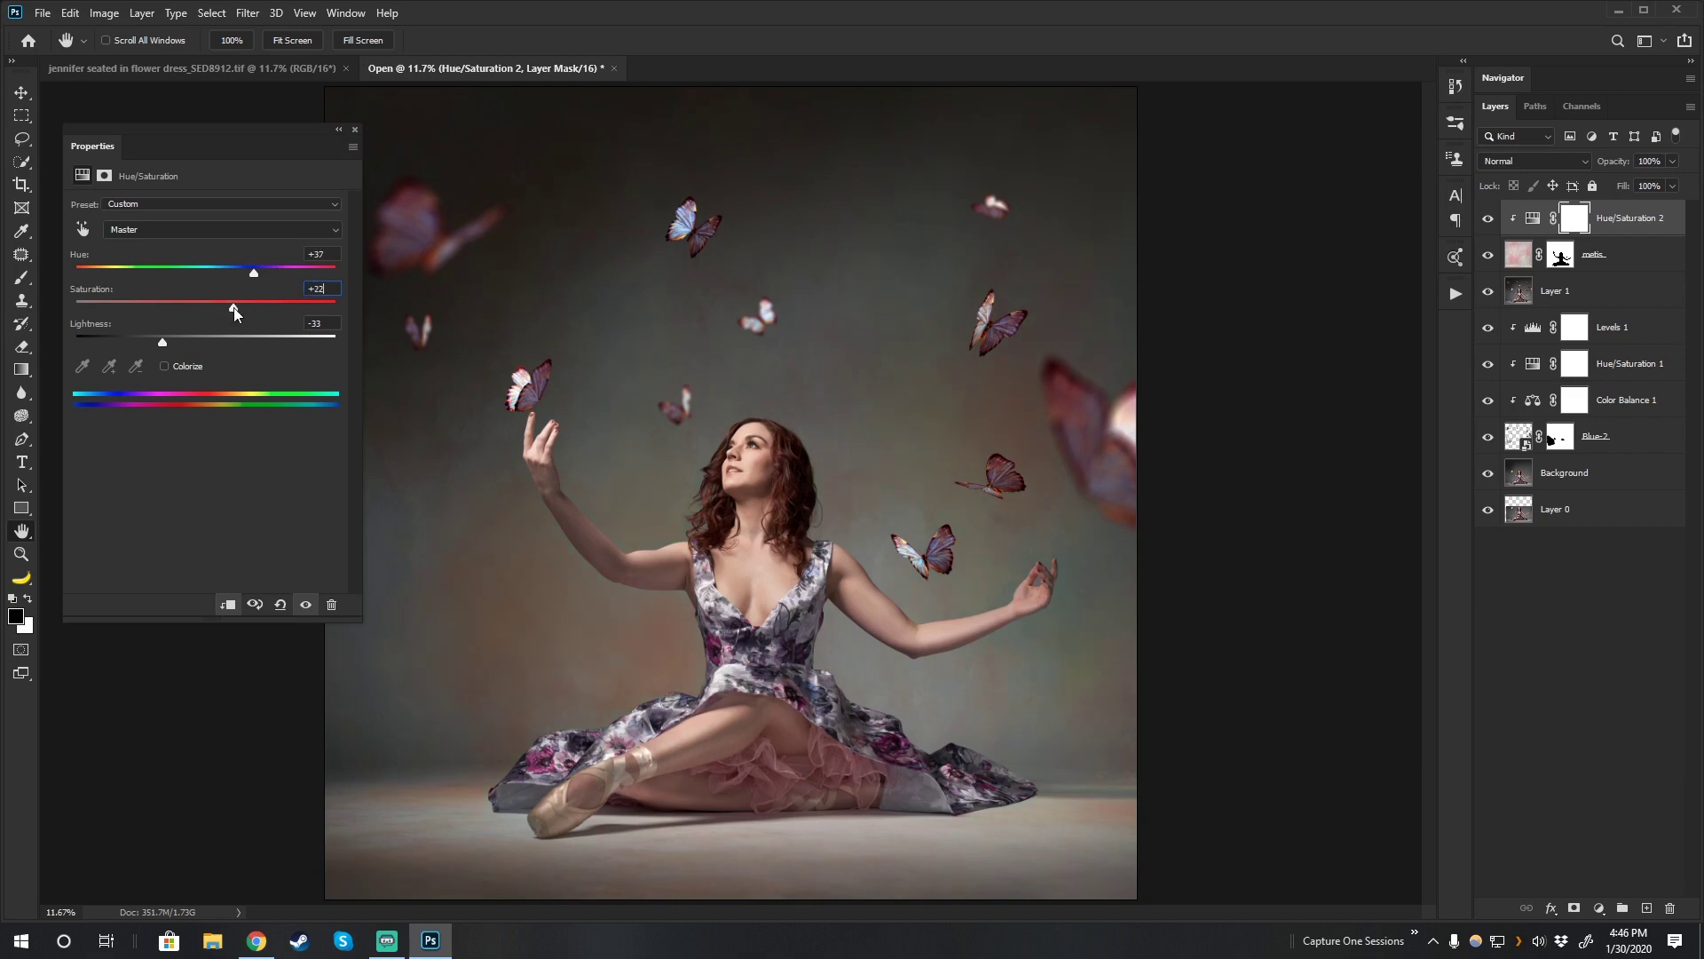
left_click(355, 130)
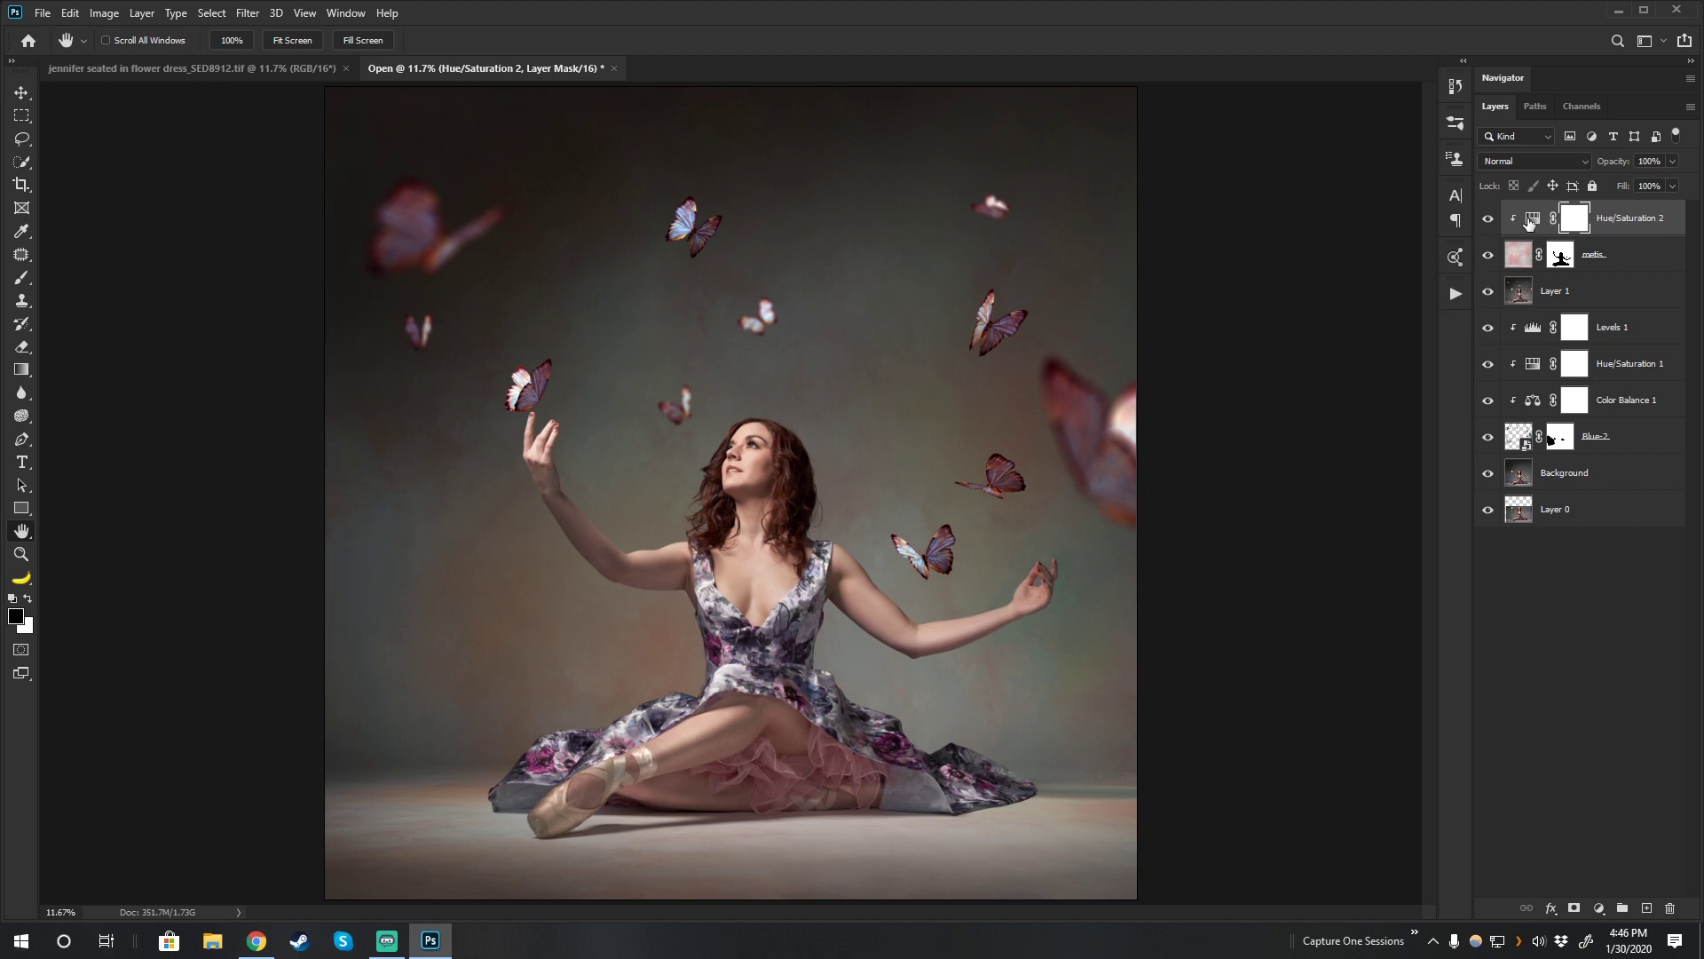
Settle Hue/Saturation 2 at Hue +6, Saturation 0 and Lightness -37 for a muted pink.
double_click(1533, 223)
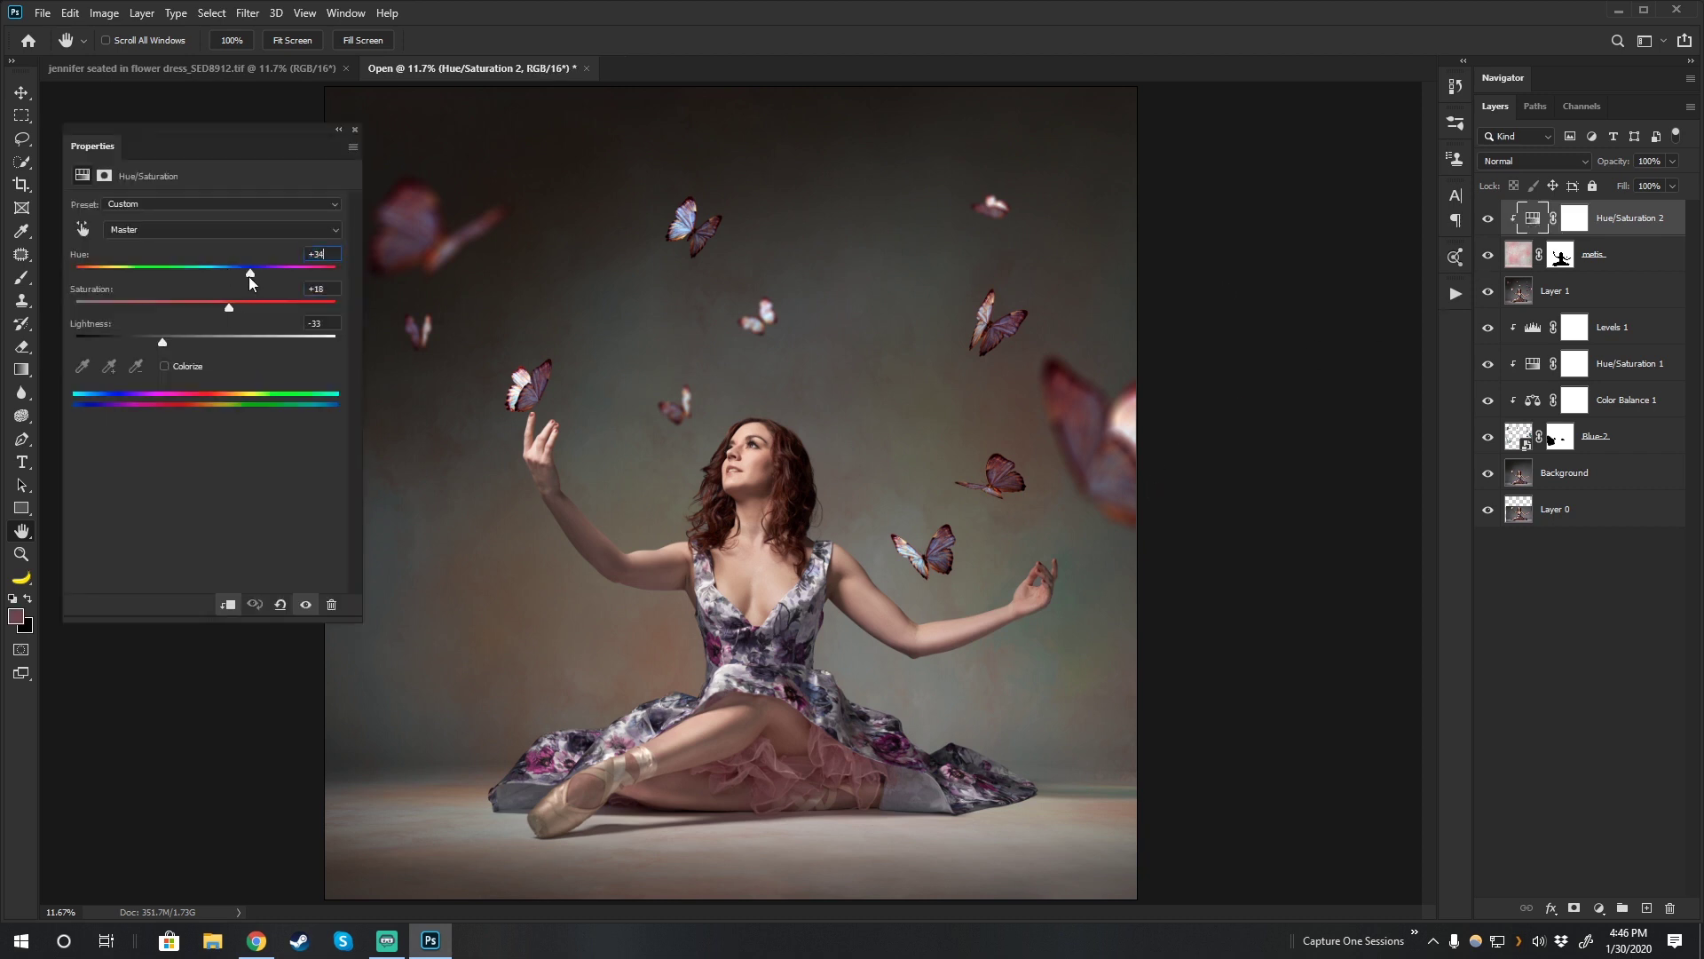
mouse_move(245, 273)
left_mouse_down()
mouse_move(174, 270)
mouse_move(216, 273)
left_mouse_up()
left_click_drag(118, 288, 100, 288)
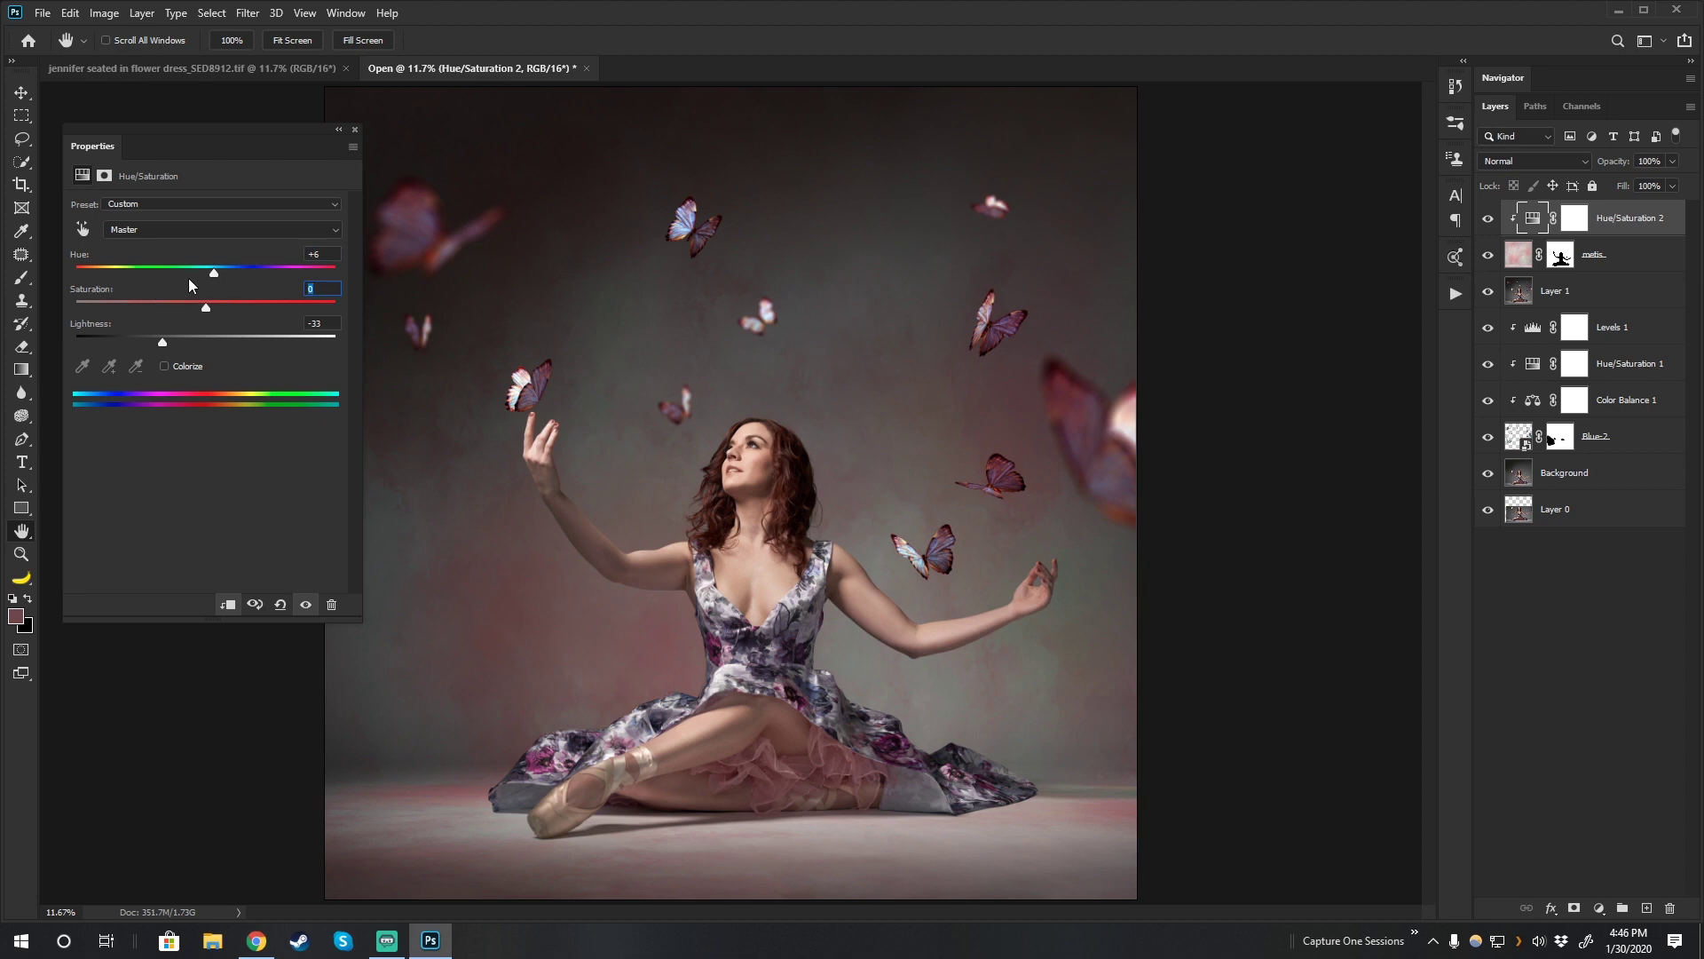
left_click_drag(160, 346, 155, 346)
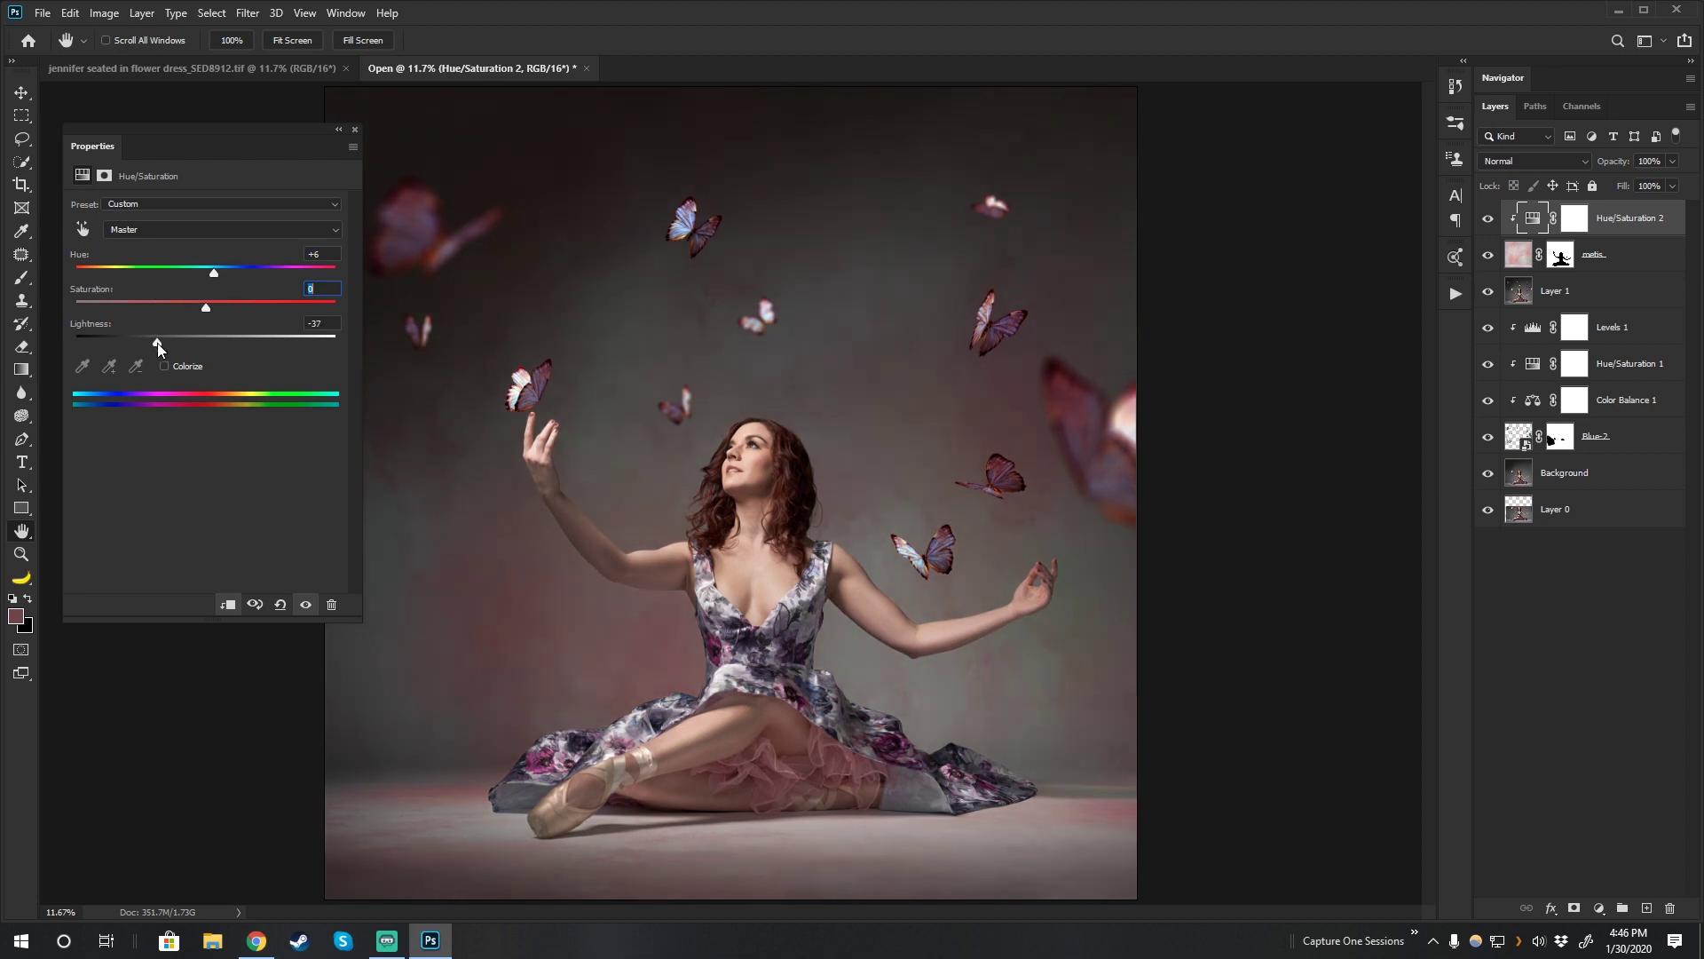
left_click(355, 130)
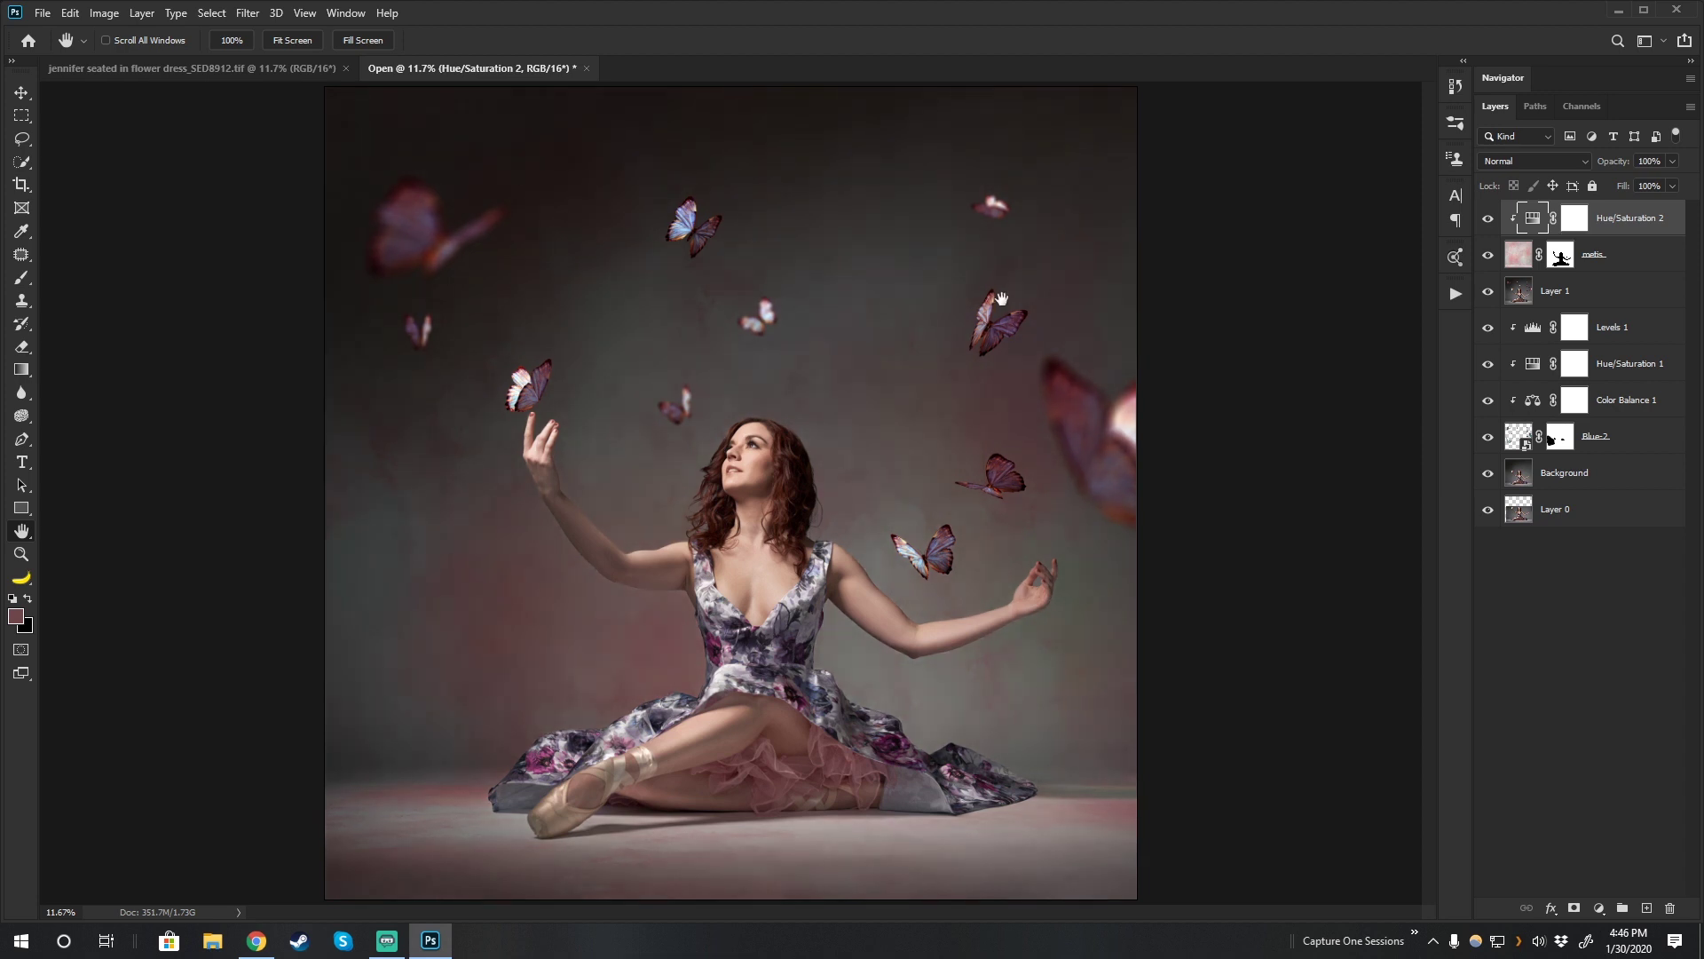
left_click(1600, 909)
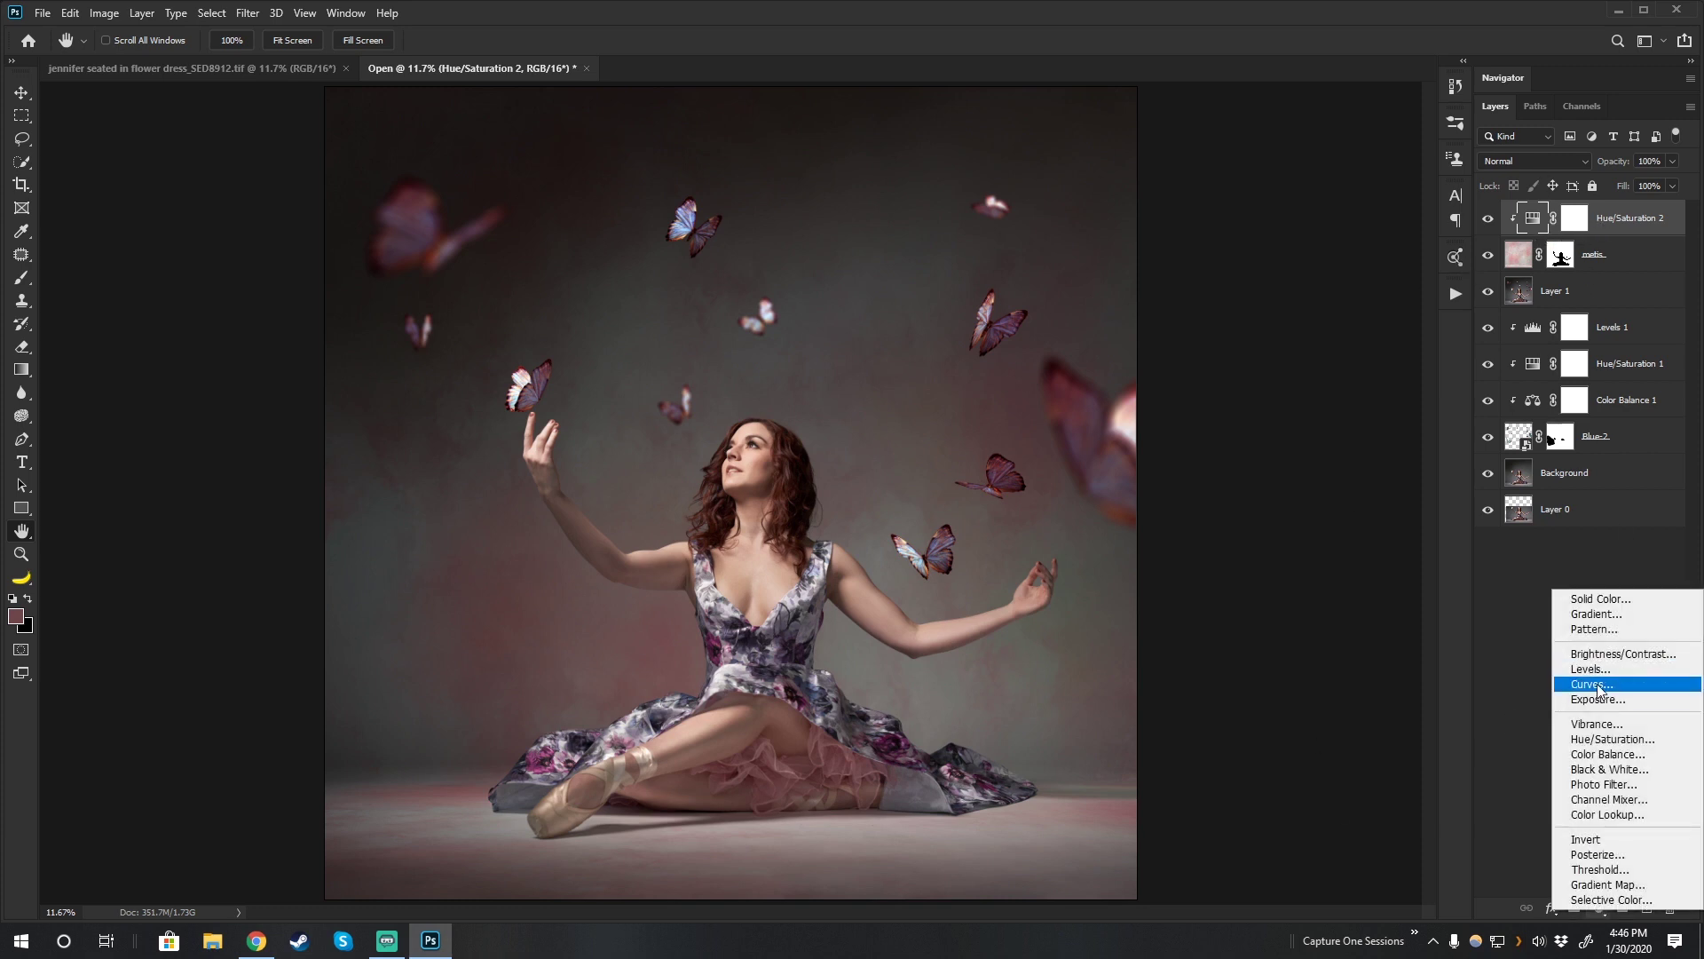
Add a Curves 1 layer clipped to the layer below and set it to Overlay blending.
left_click(1633, 684)
left_click(1616, 235, "alt")
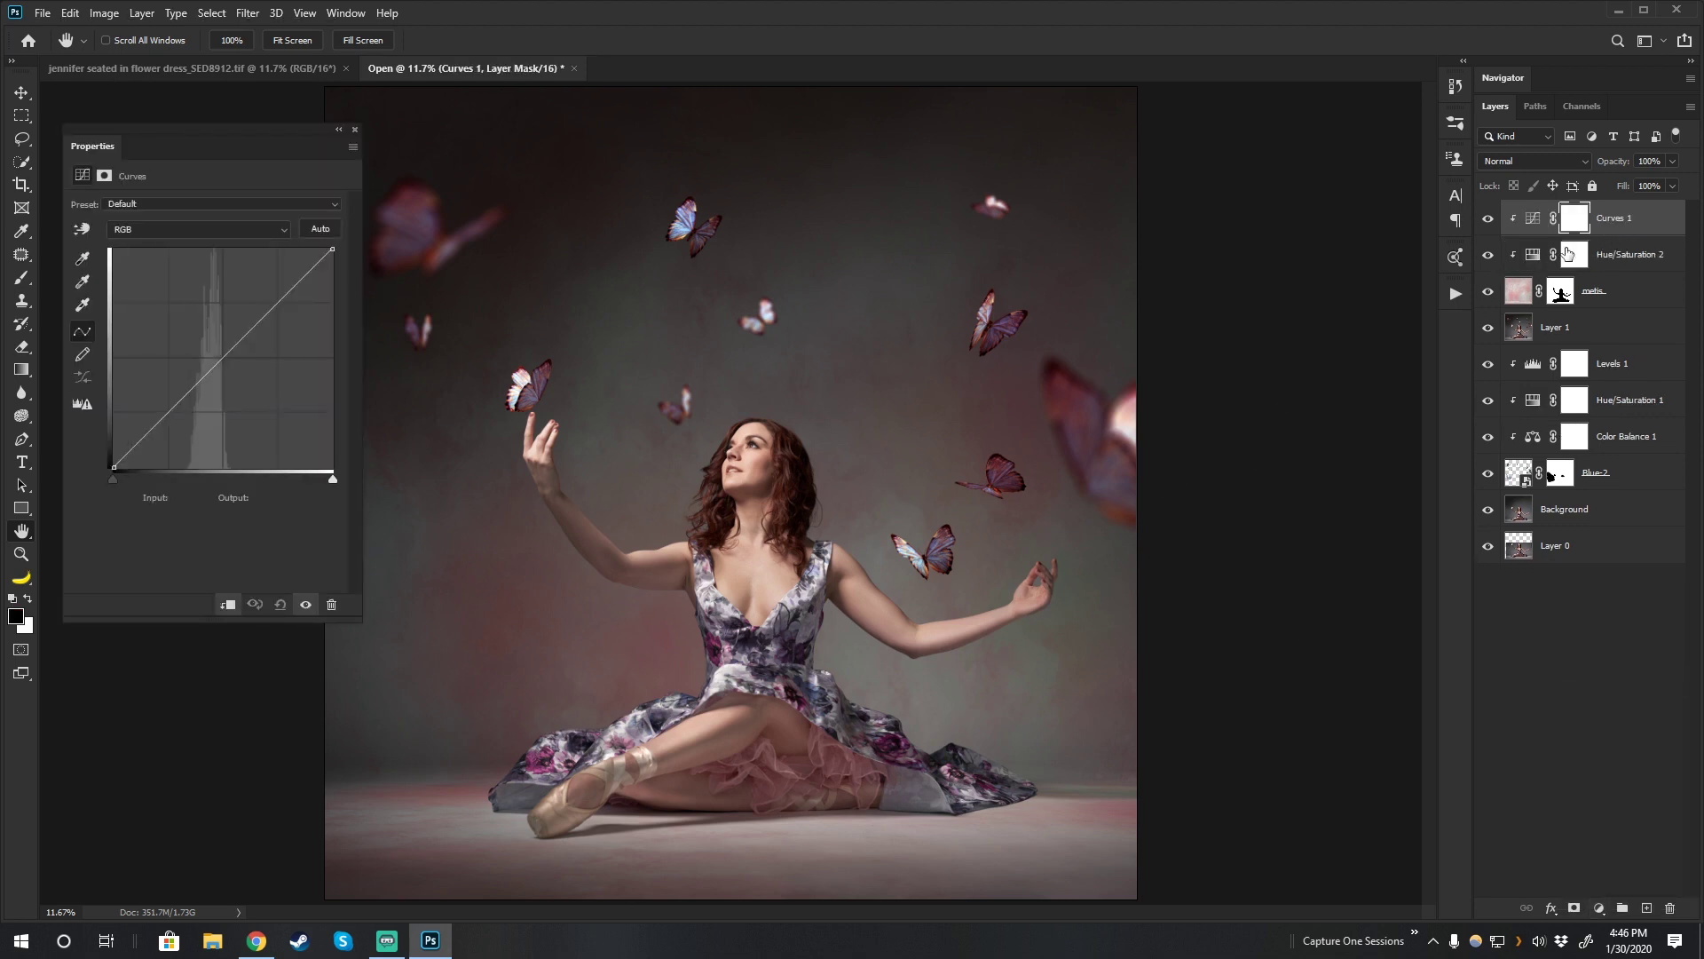
left_click(1552, 165)
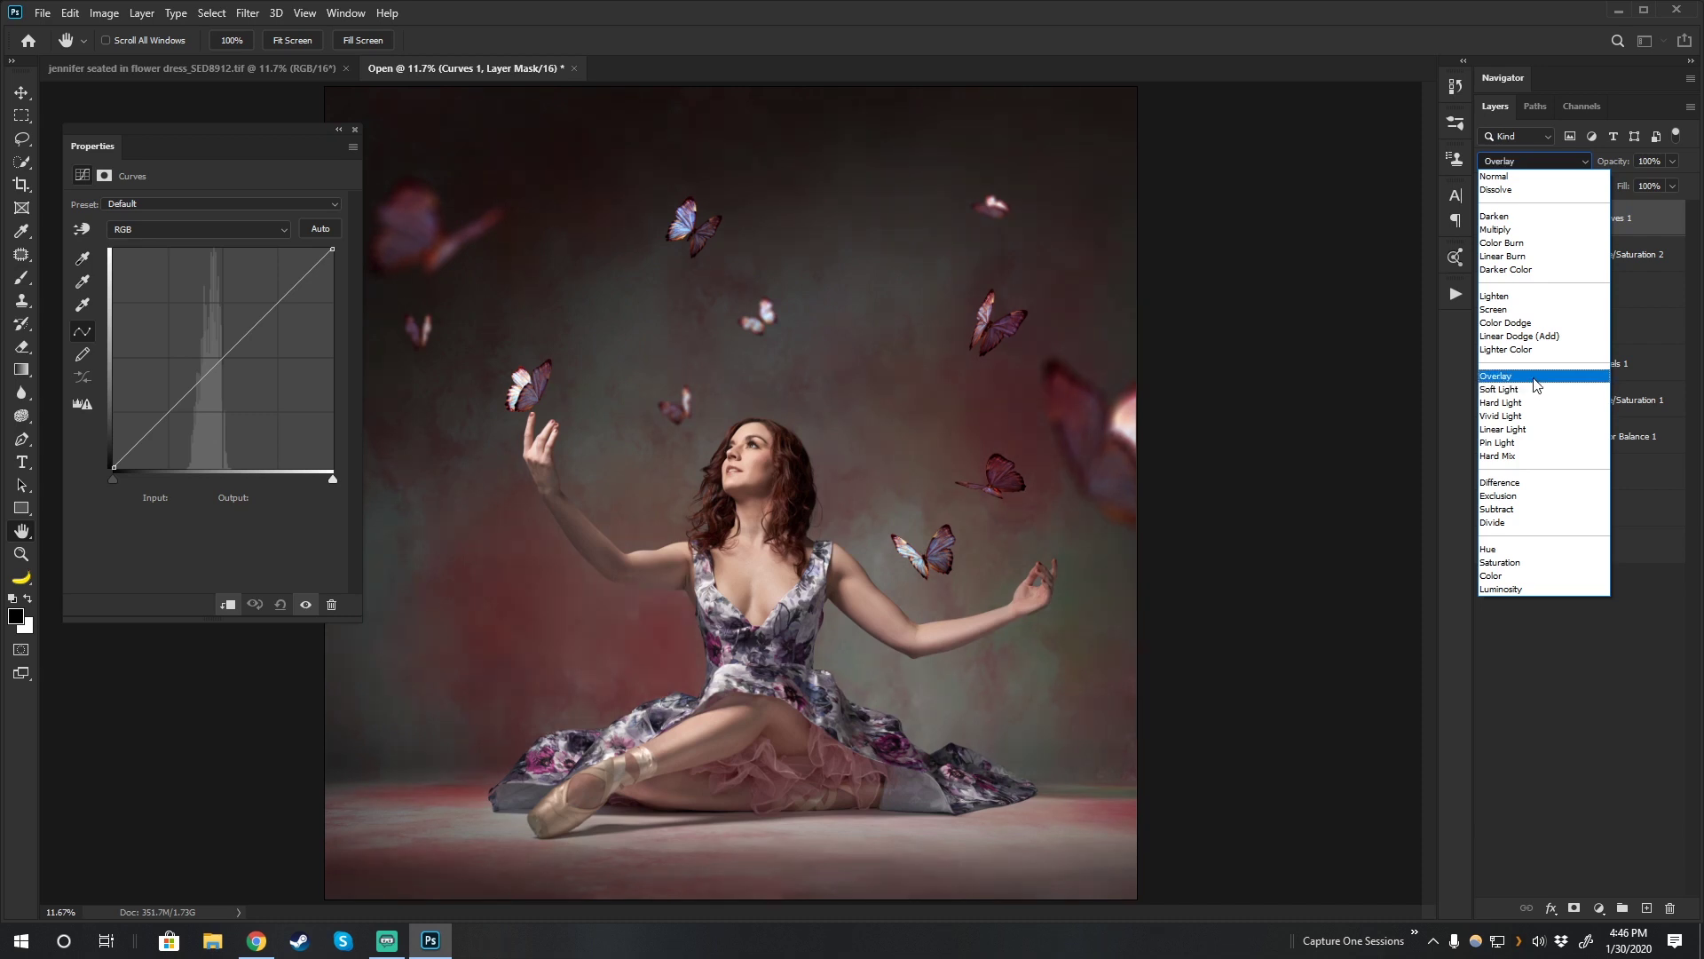
left_click(1534, 383)
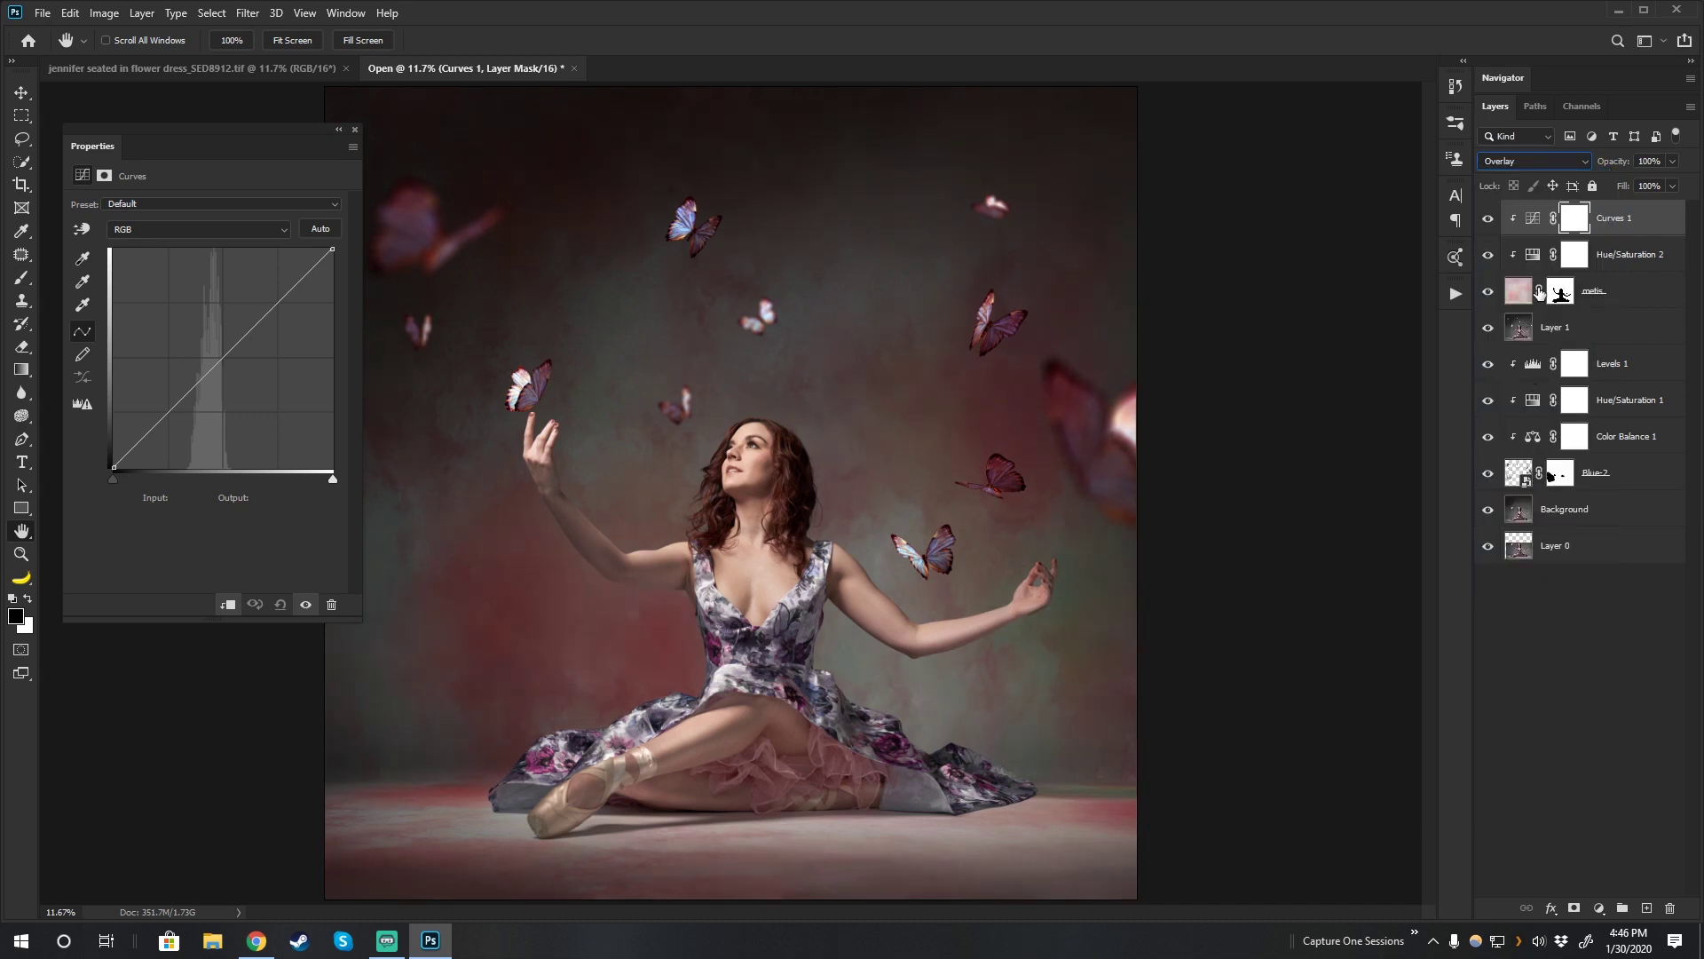
Lower Hue/Saturation 2's saturation to -30, then select Curves 1.
left_click(1526, 266)
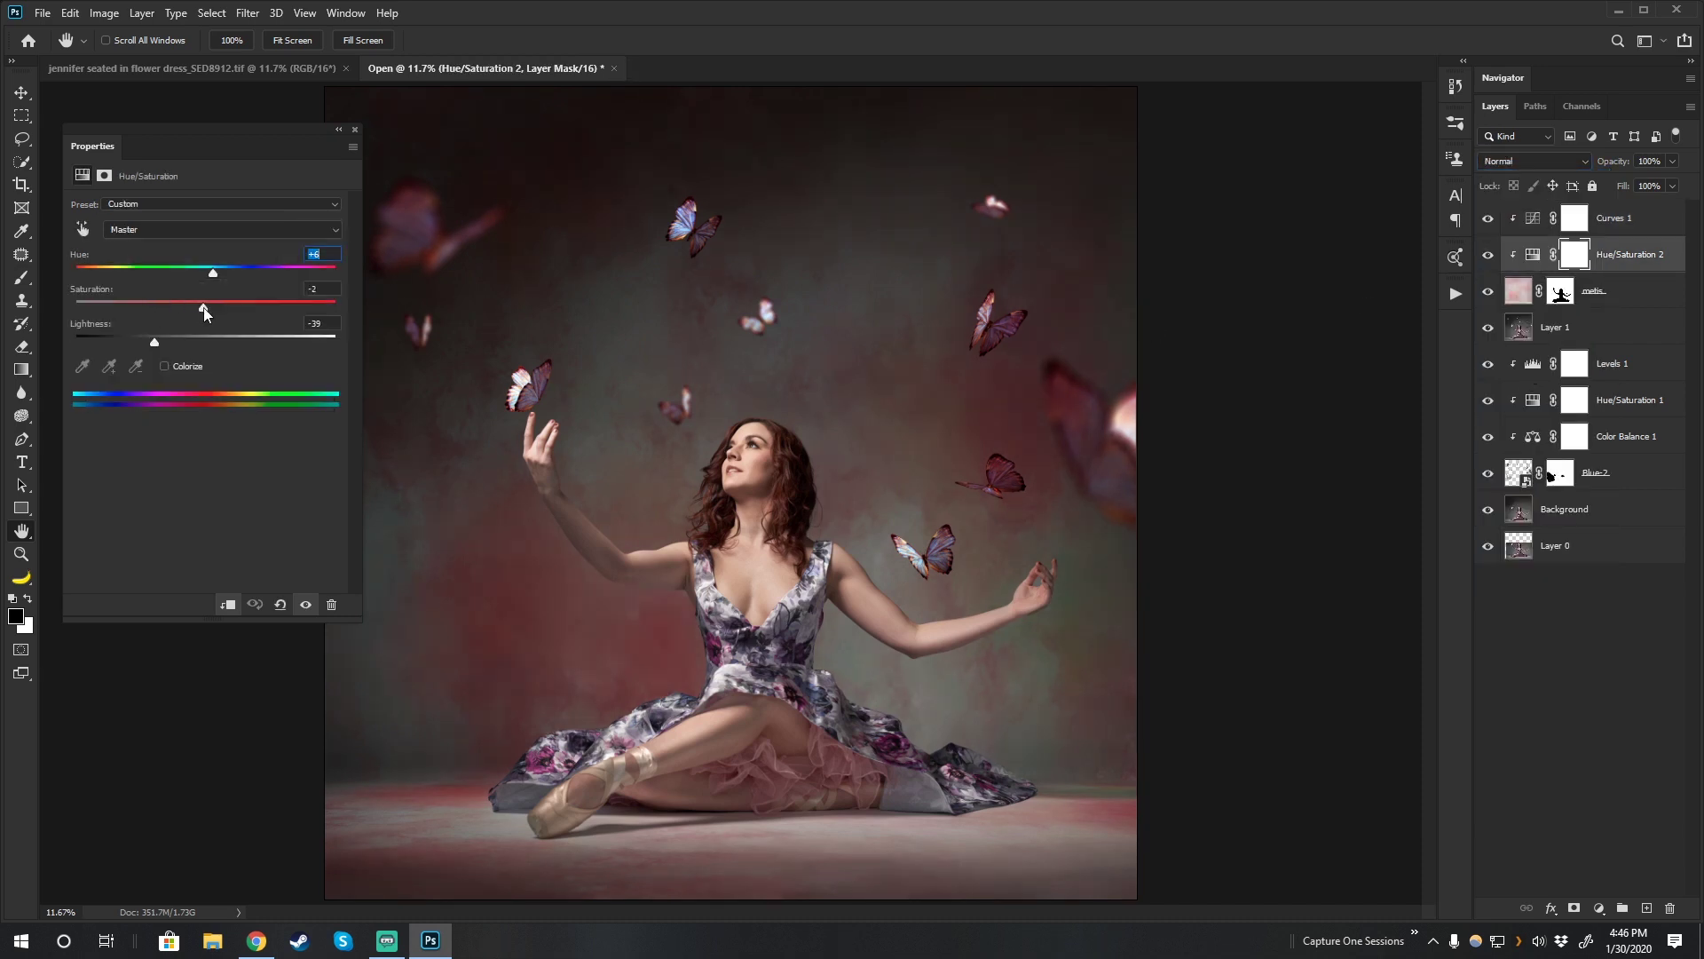
left_click_drag(203, 310, 168, 310)
left_click(355, 132)
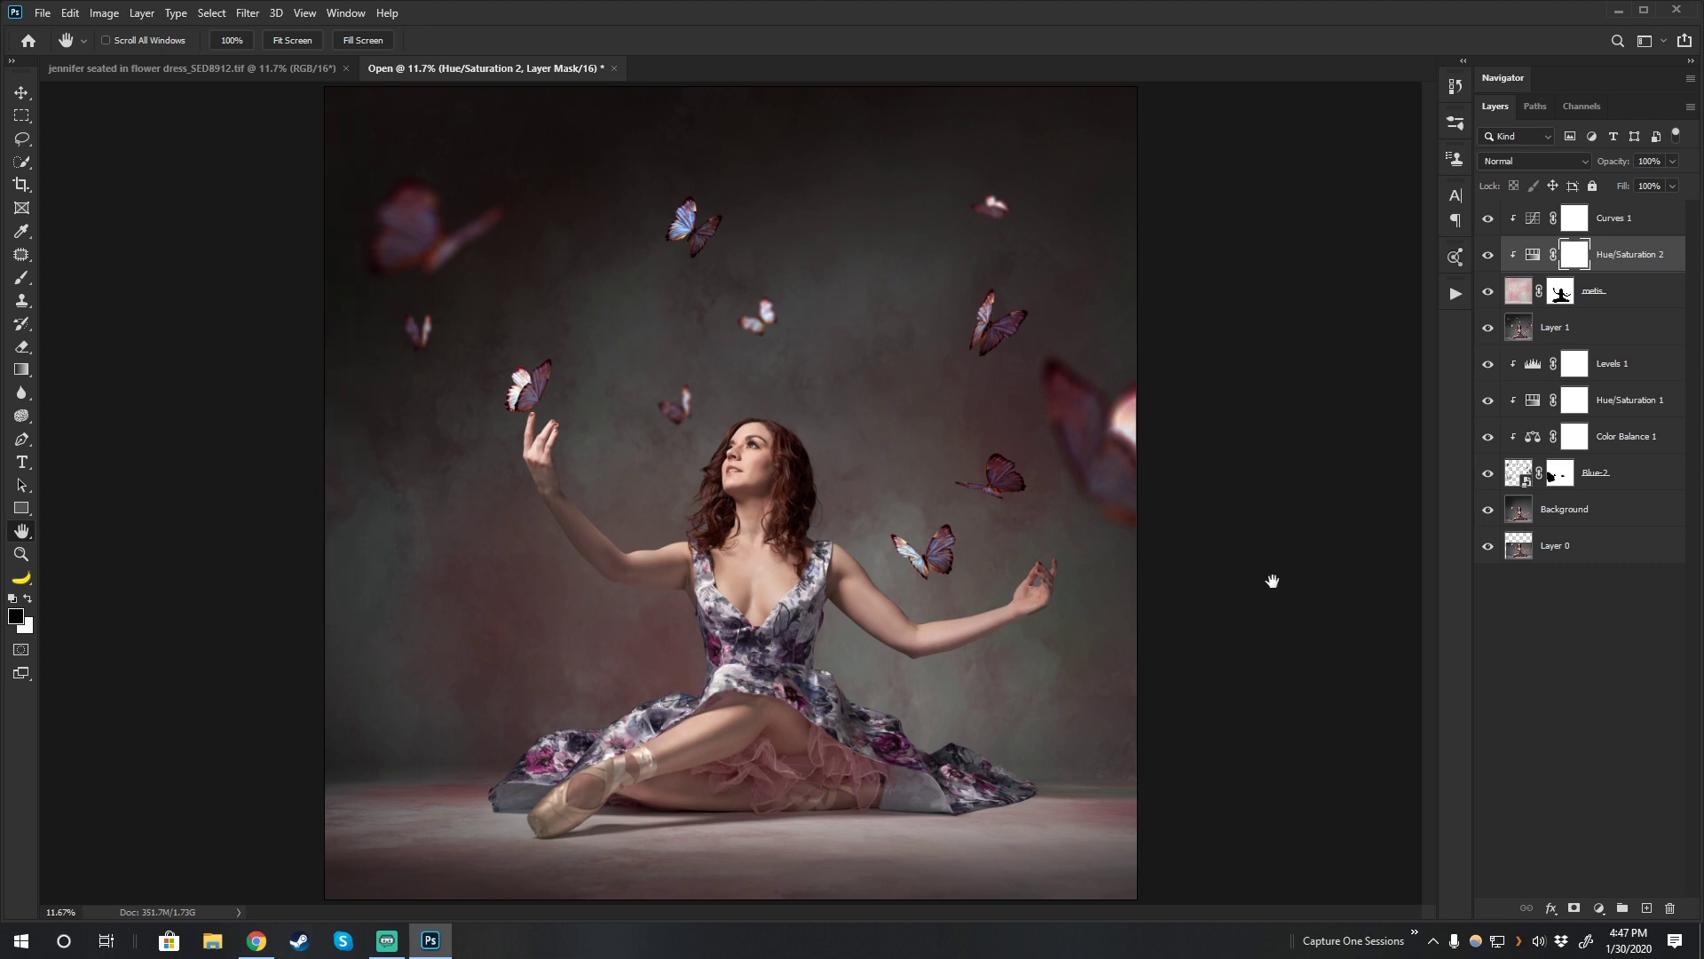
left_click(1646, 222)
Duplicate Curves 1 and delete the copy, leaving a single Overlay Curves layer.
key("ctrl+j")
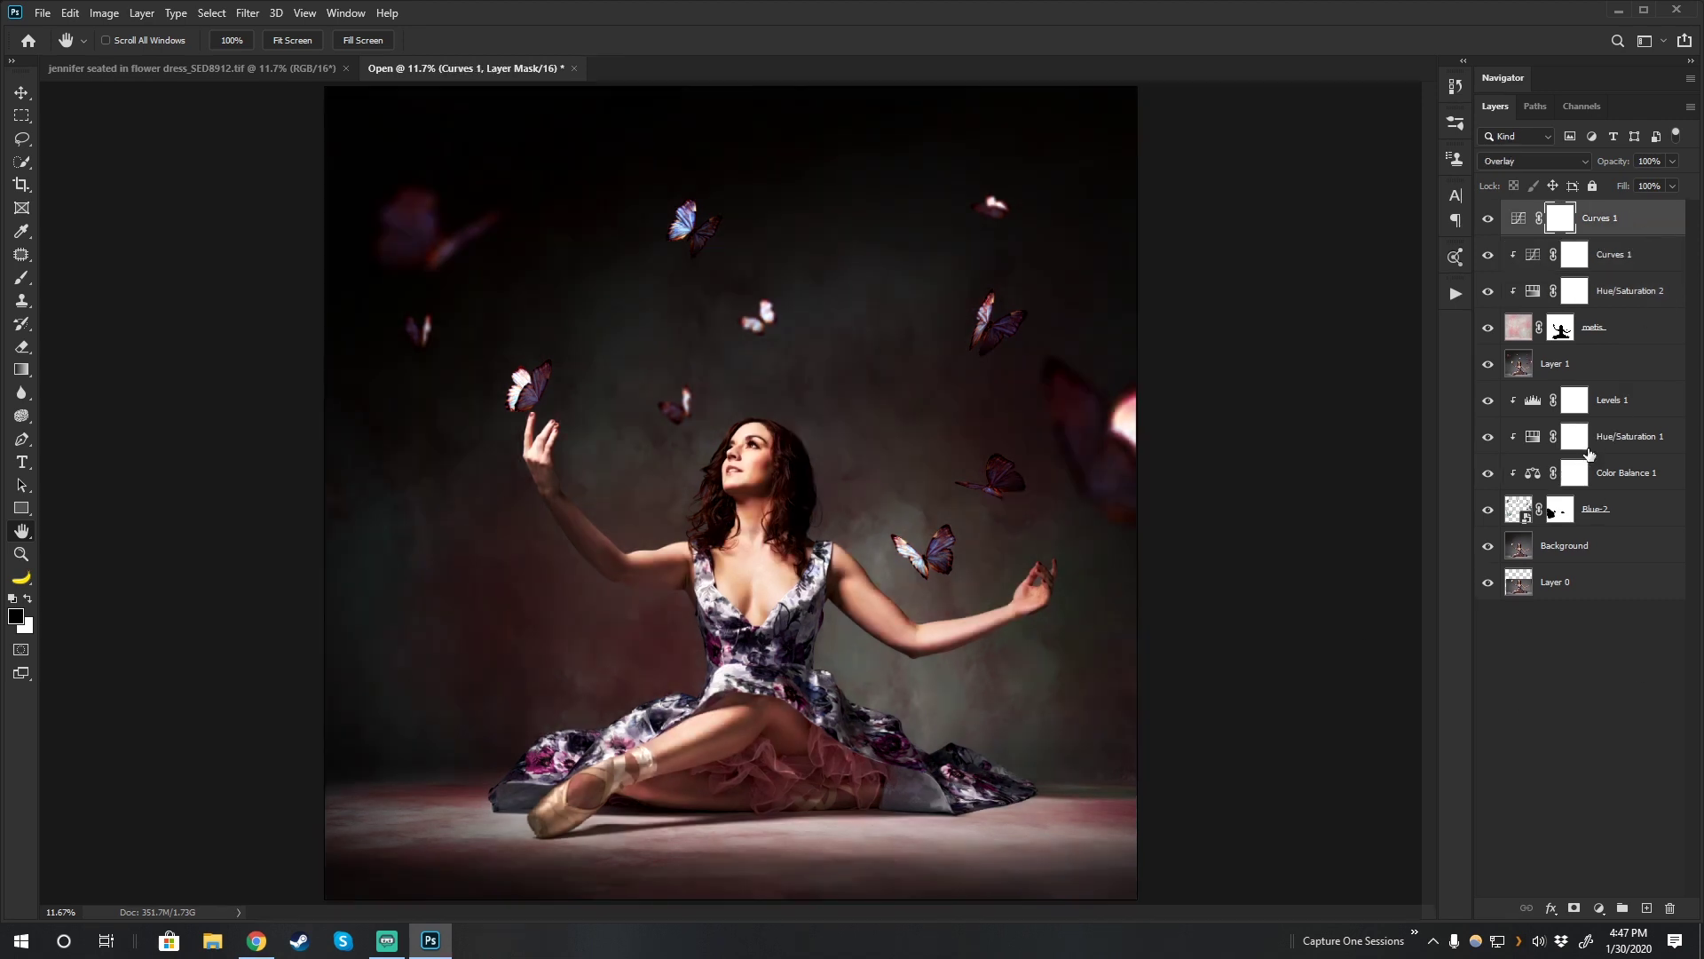
left_click_drag(1587, 449, 1669, 908)
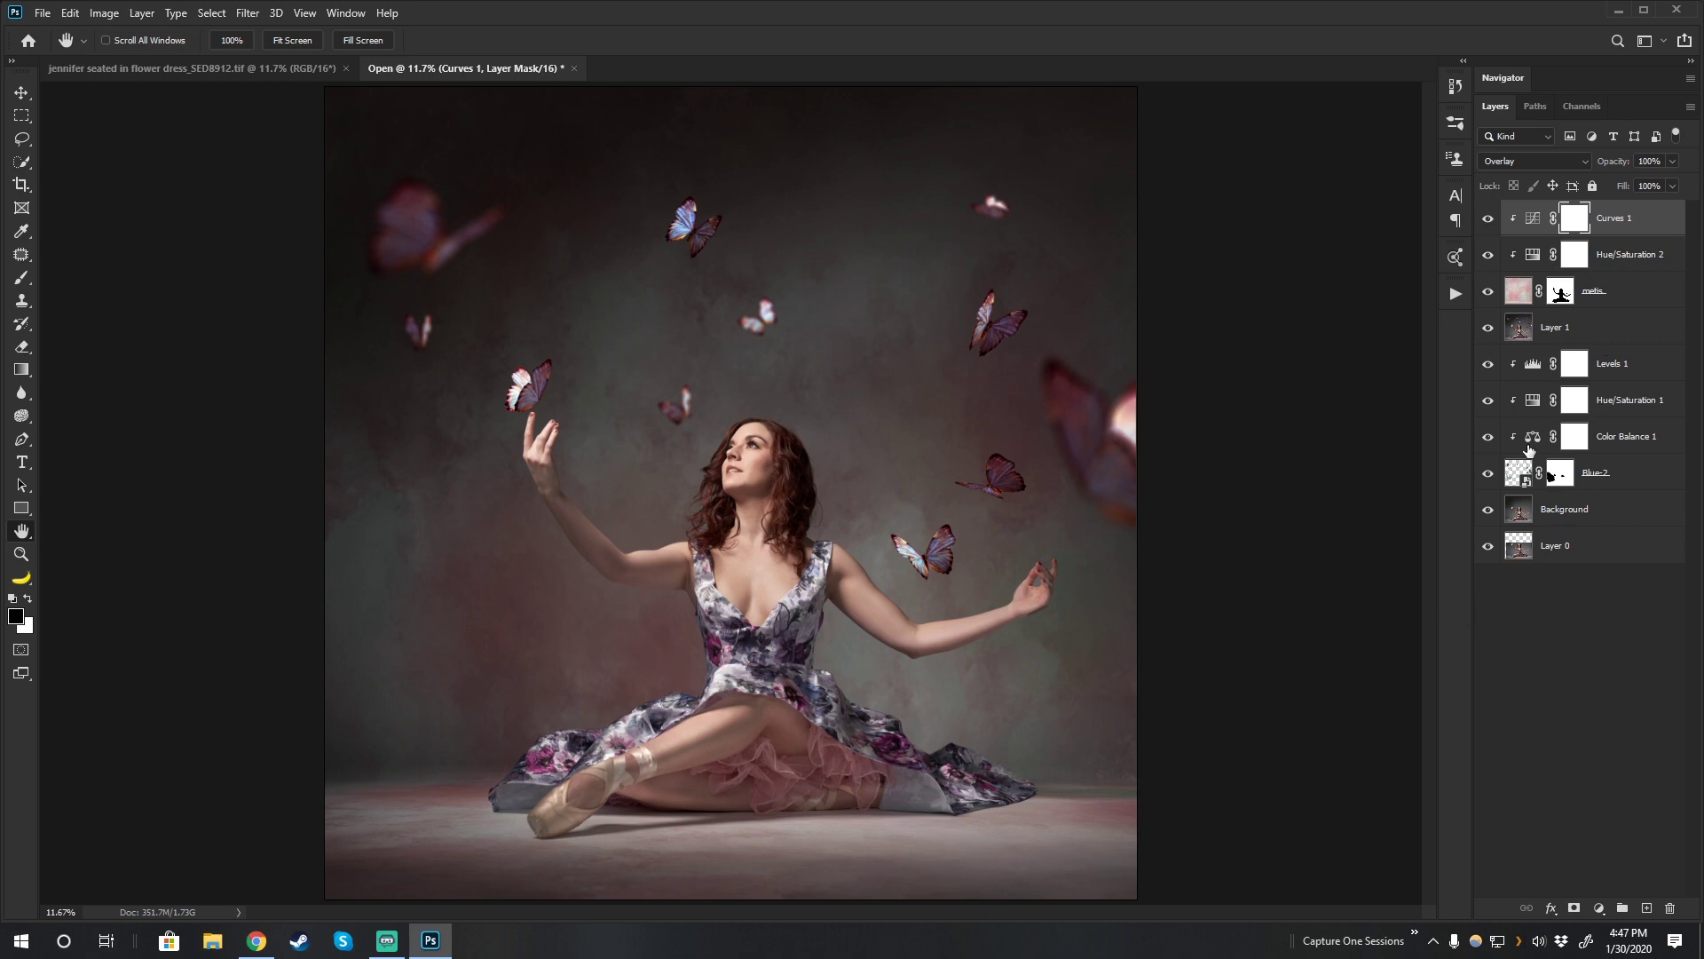
Go to the View menu to flip the canvas horizontally.
left_click(213, 13)
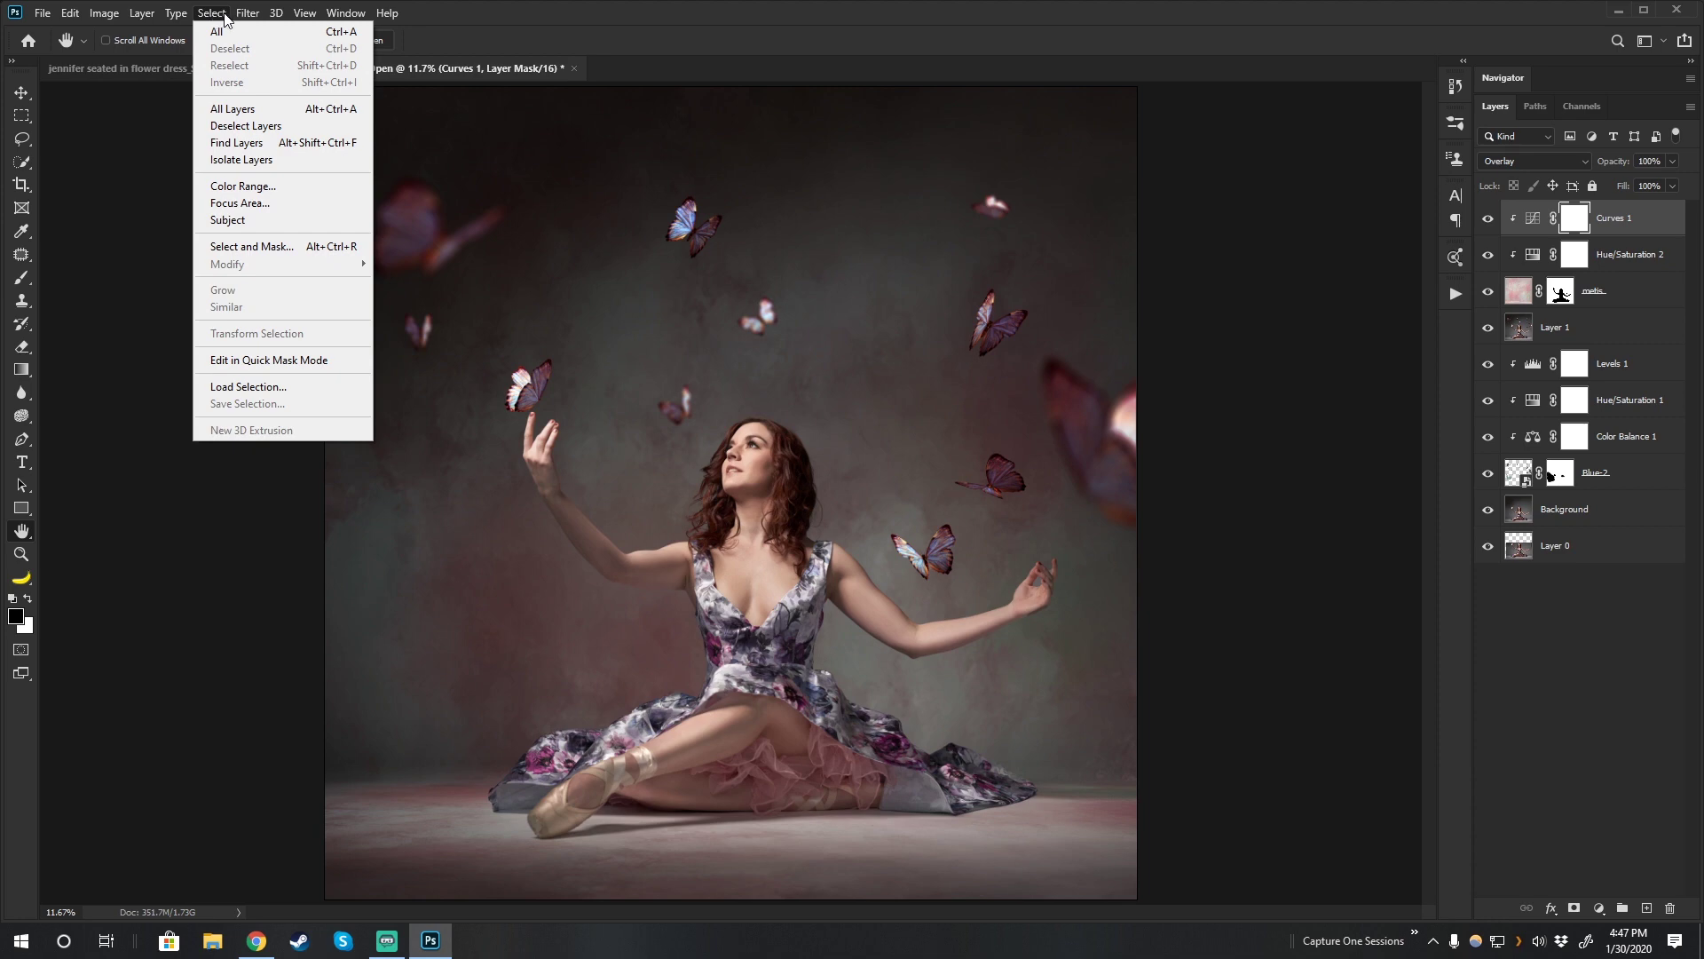
mouse_move(306, 15)
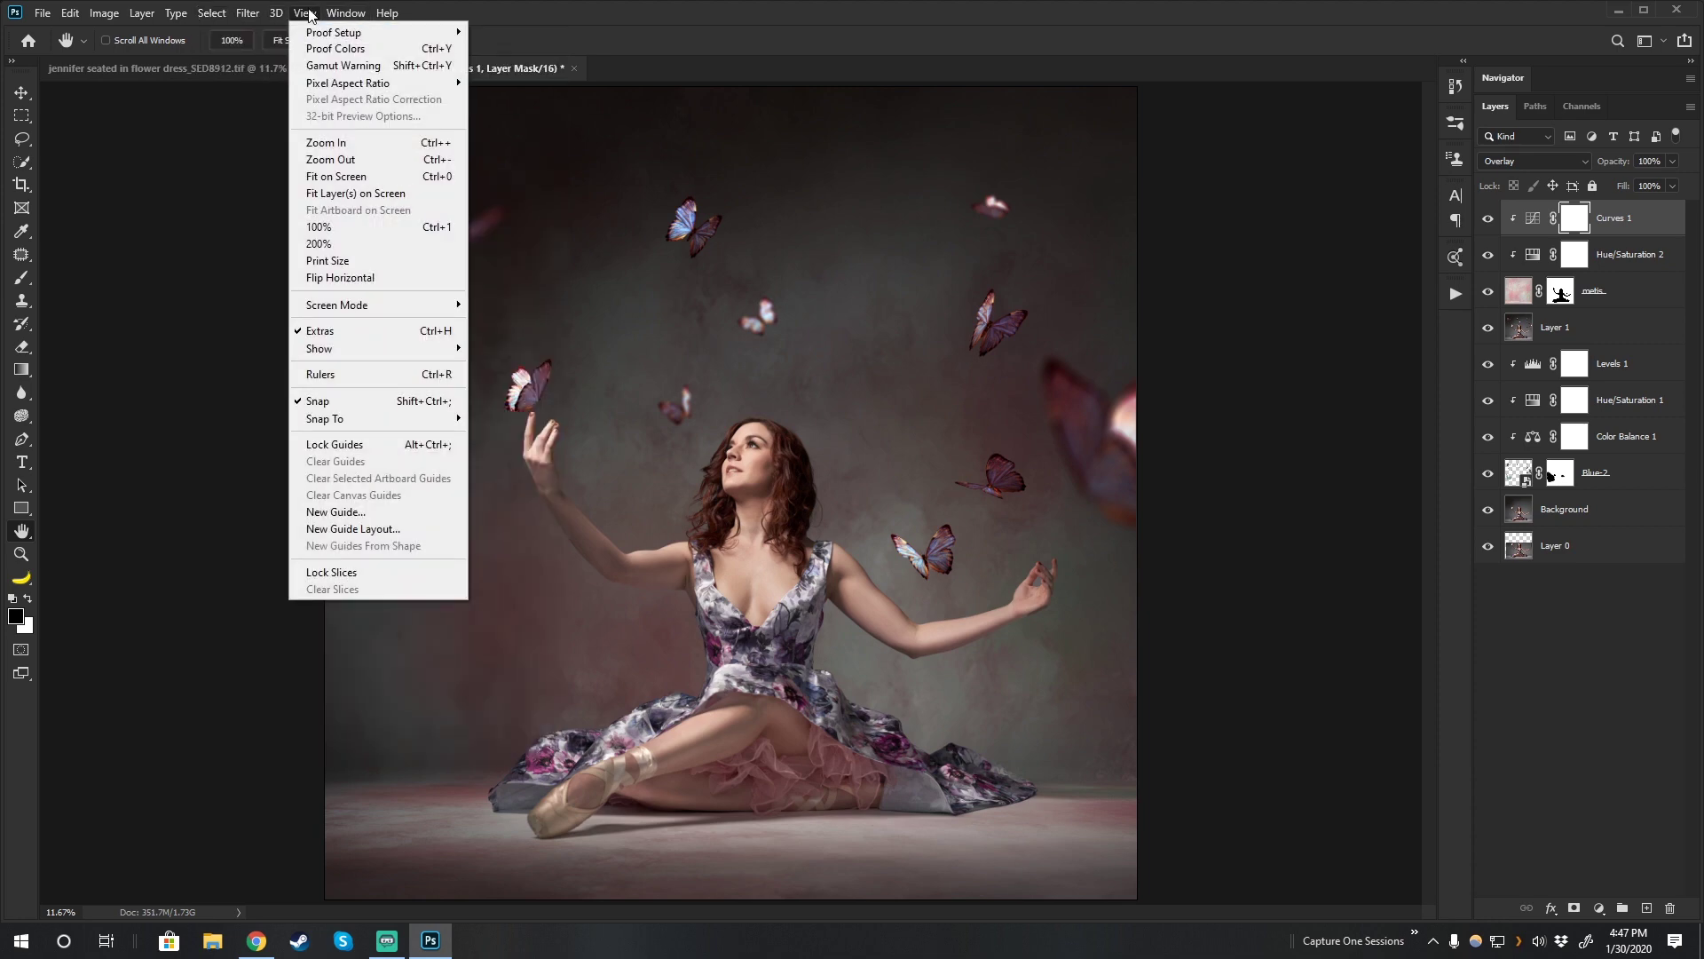